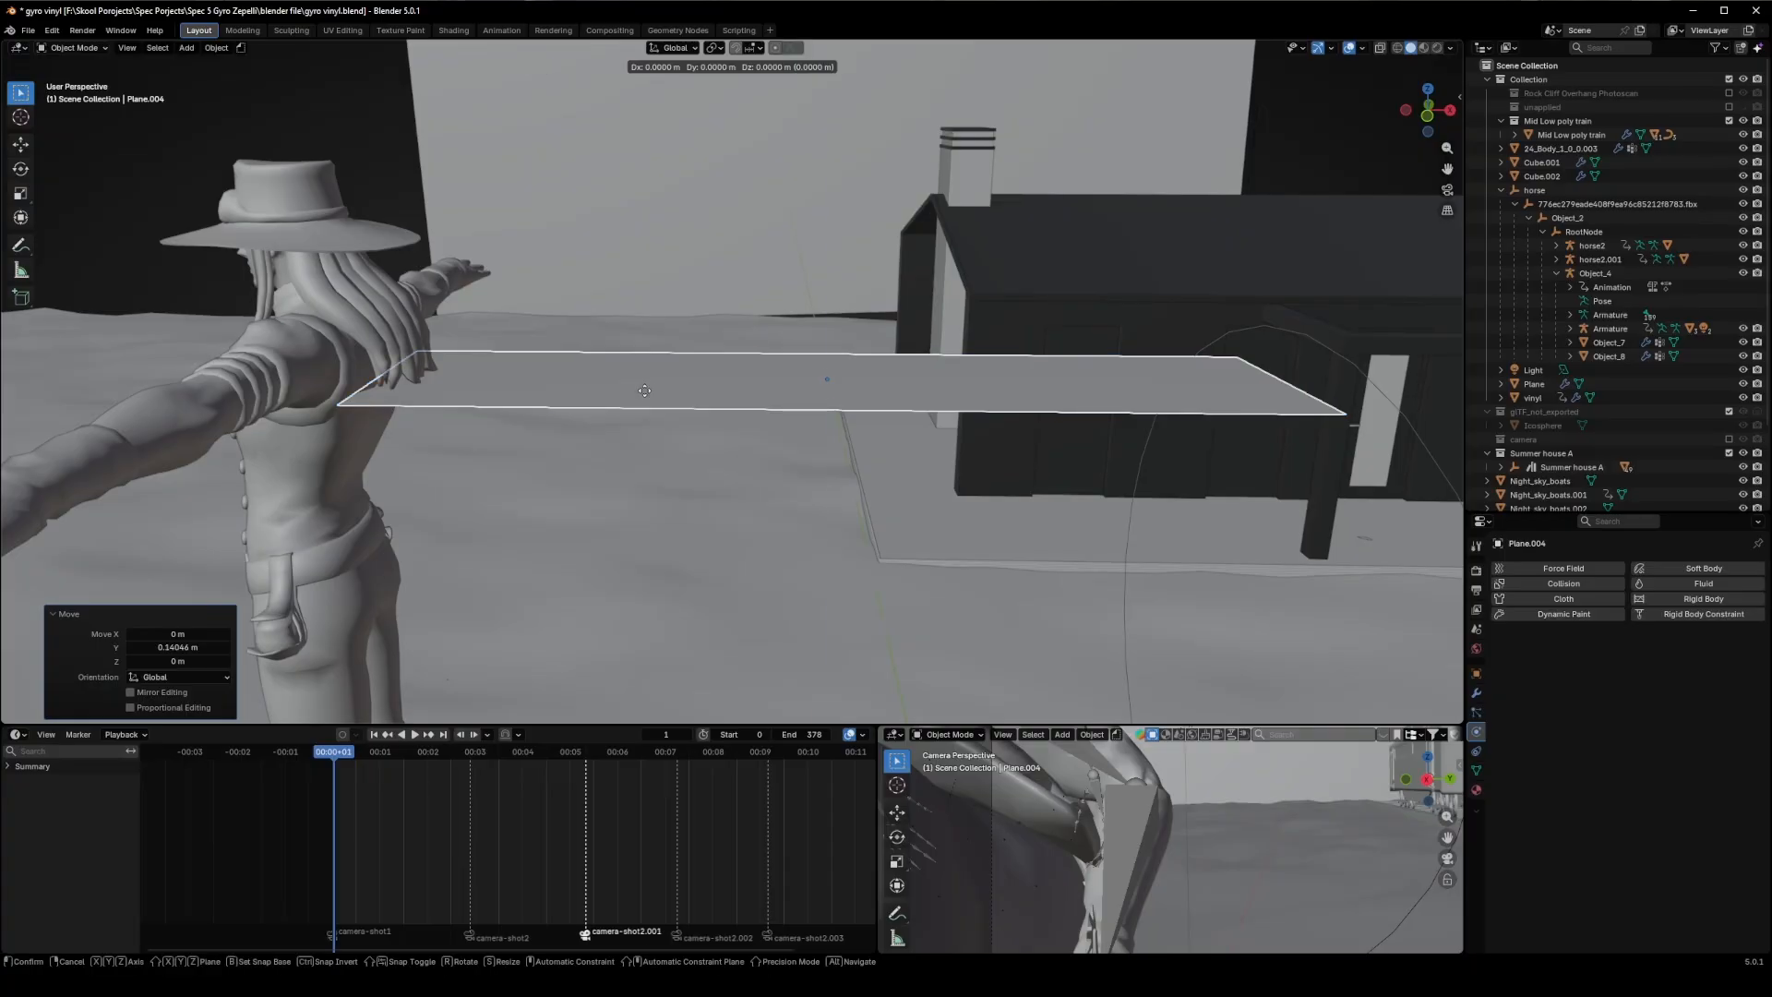
# Step: Adjust the cape plane's height behind the character by moving it along the Z axis
pyautogui.press('z')
pyautogui.click(639, 348)
pyautogui.moveTo(638, 349); pyautogui.dragTo(605, 374, button='middle')
# Step: Widen the plane's far end by scaling its end vertices about 1.84 along Y with proportional editing, size about 1.95
pyautogui.press('Tab')
pyautogui.moveTo(440, 332); pyautogui.dragTo(1113, 369, button='middle')
pyautogui.moveTo(1149, 563); pyautogui.dragTo(1152, 573)
pyautogui.moveTo(1152, 568); pyautogui.dragTo(1195, 540, button='middle')
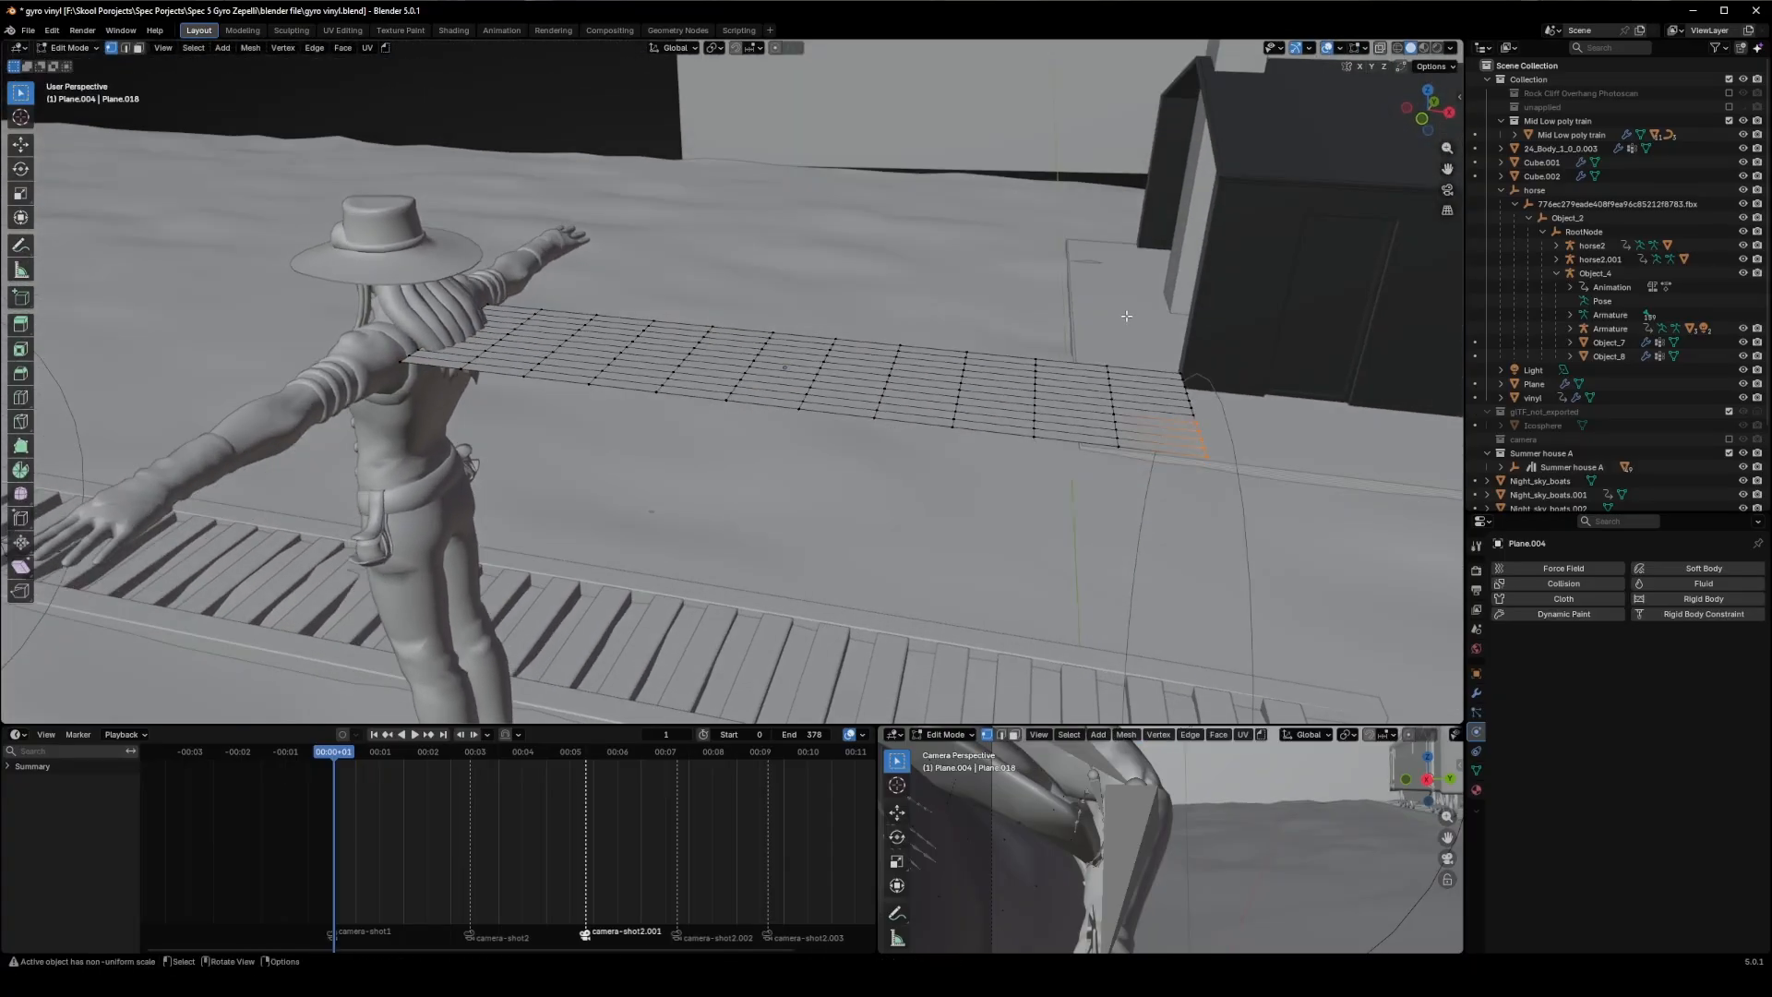
pyautogui.moveTo(1108, 295); pyautogui.dragTo(1268, 564)
pyautogui.keyDown('shift'); pyautogui.moveTo(1200, 479); pyautogui.dragTo(1001, 521, button='middle'); pyautogui.keyUp('shift')
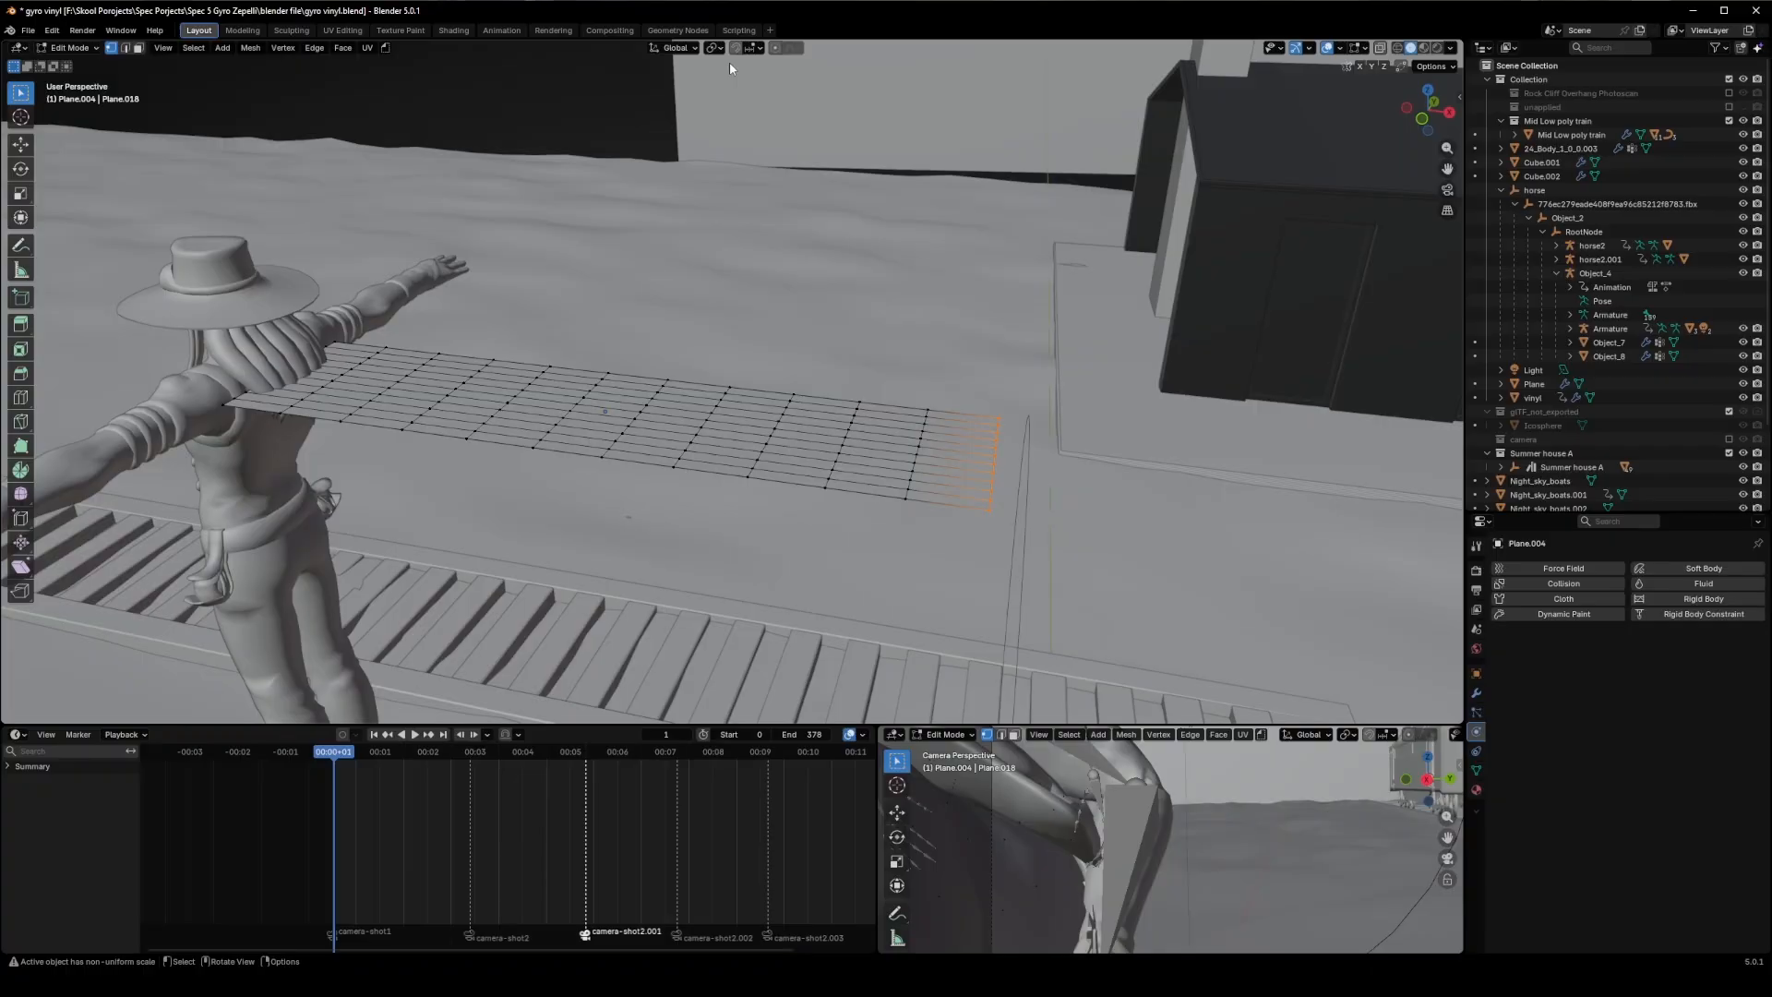
pyautogui.click(775, 48)
pyautogui.press('s')
pyautogui.press('x')
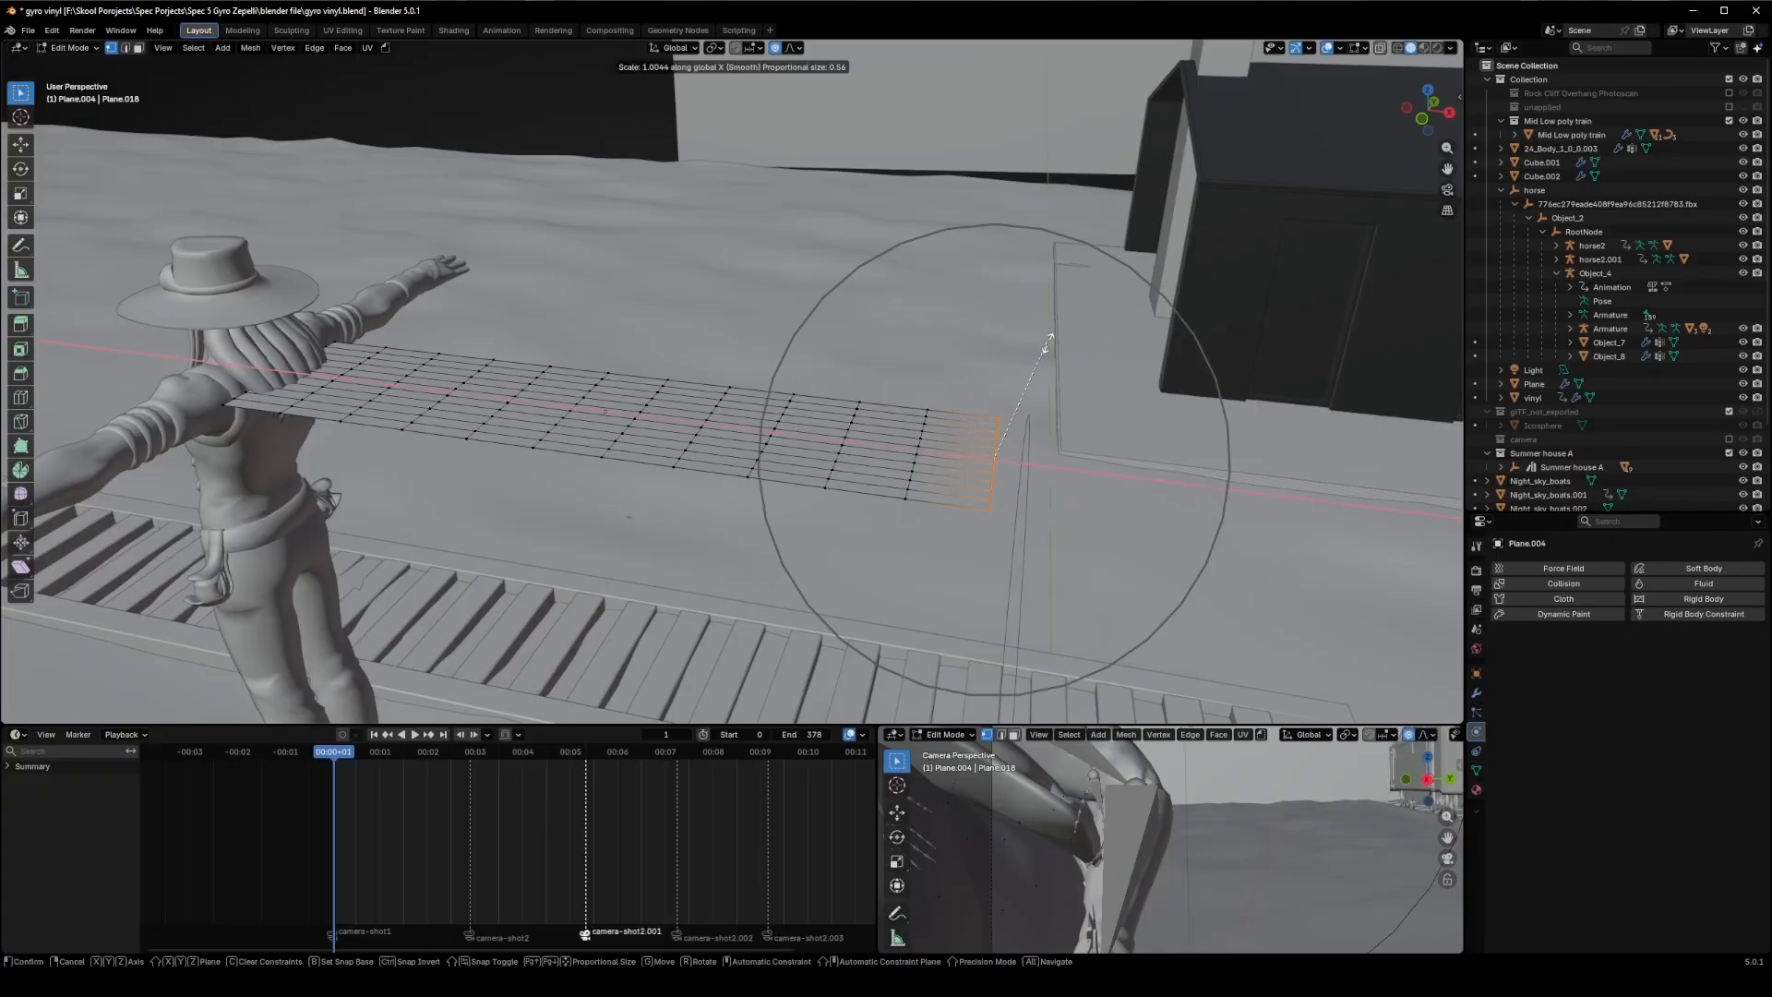
pyautogui.press('y')
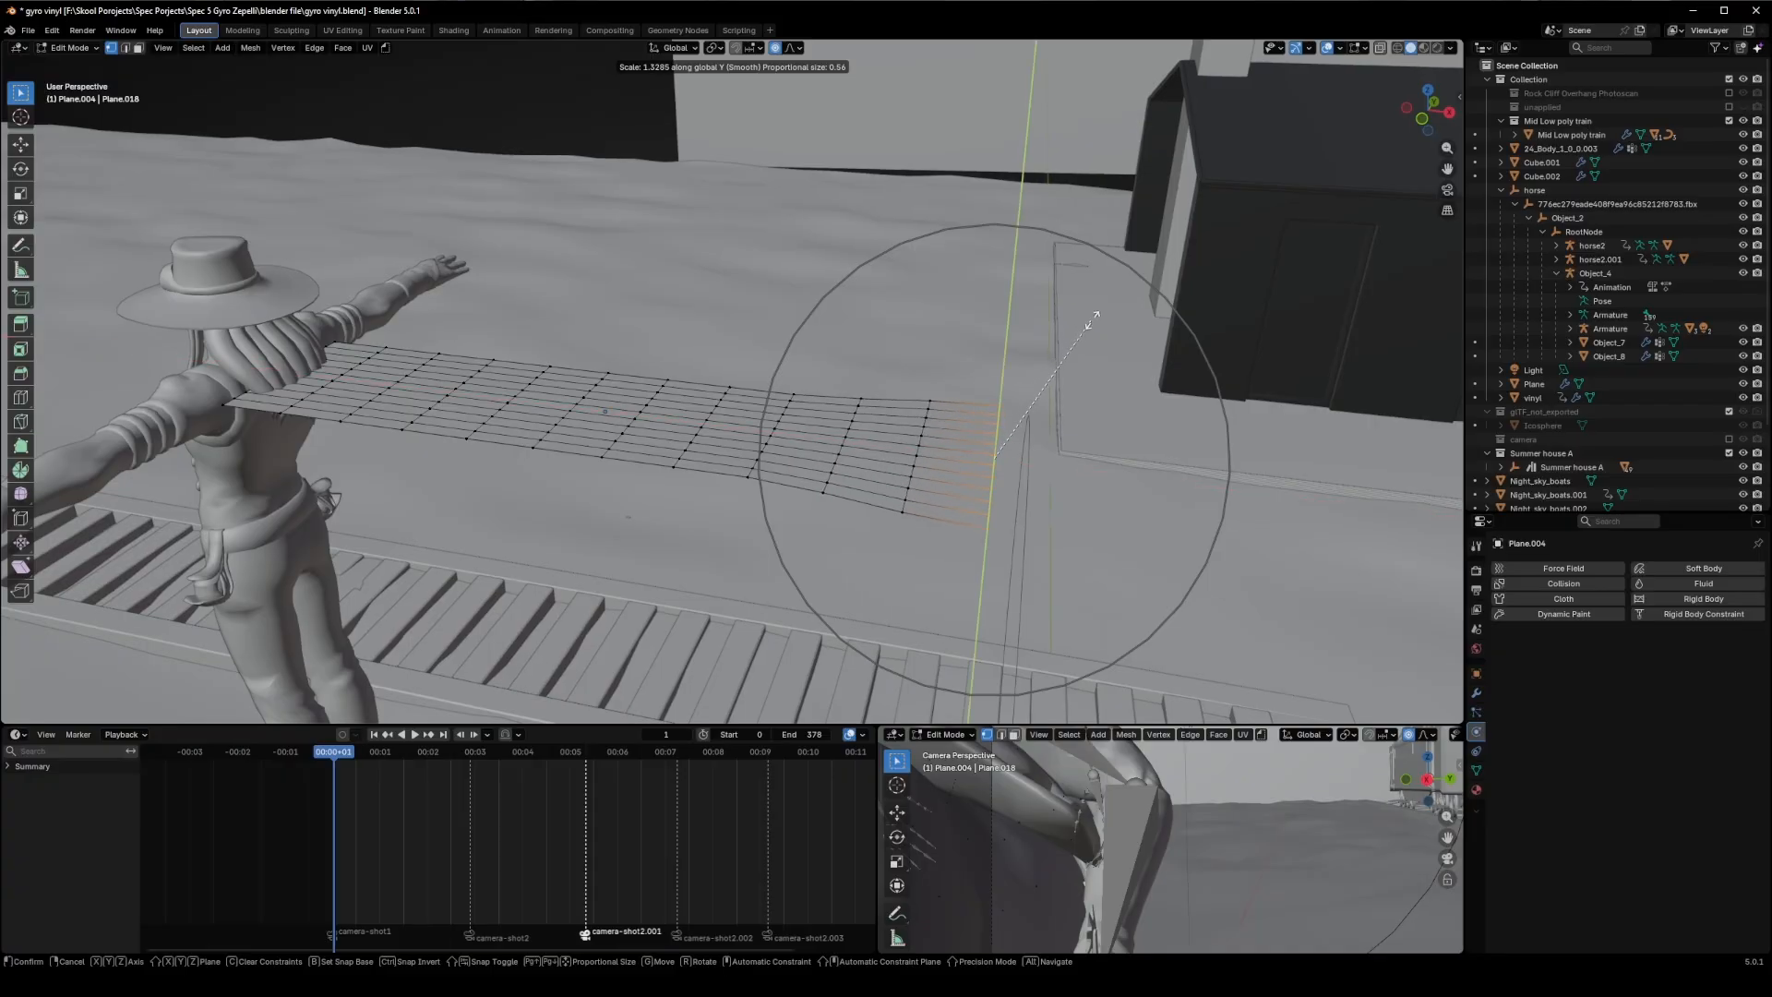
pyautogui.scroll(-5, 1150, 284)
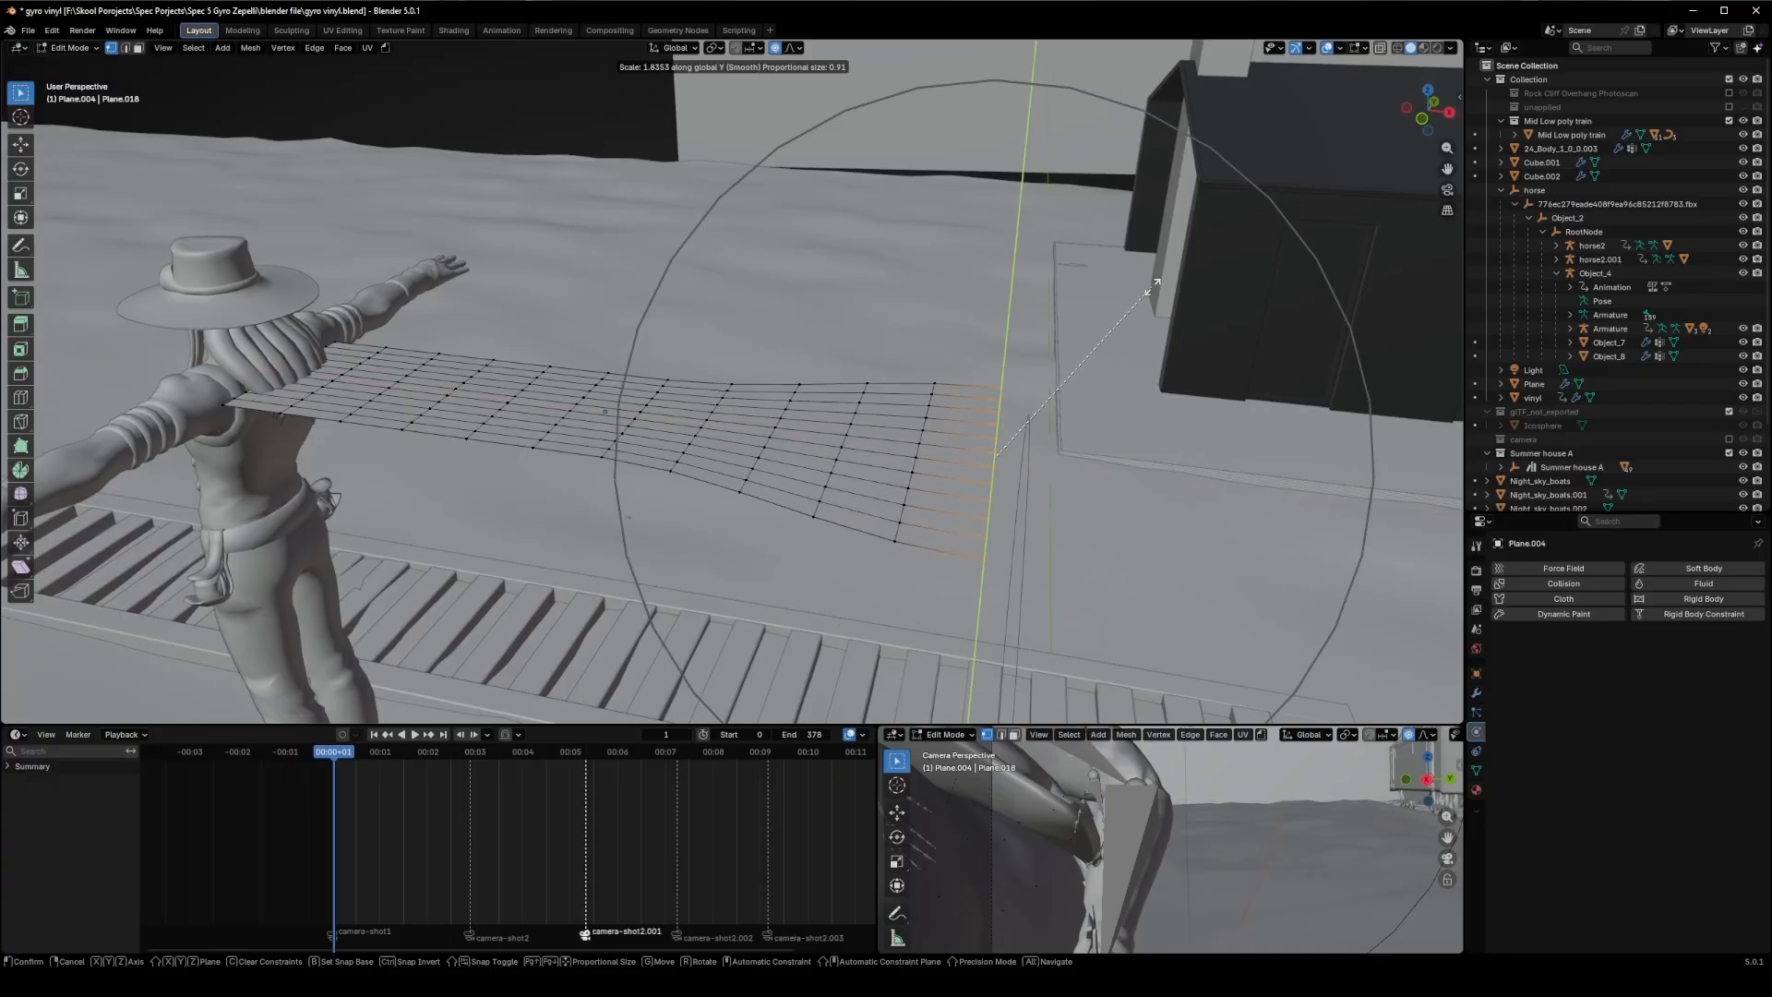
pyautogui.scroll(-3, 1150, 284)
pyautogui.scroll(-5, 1150, 284)
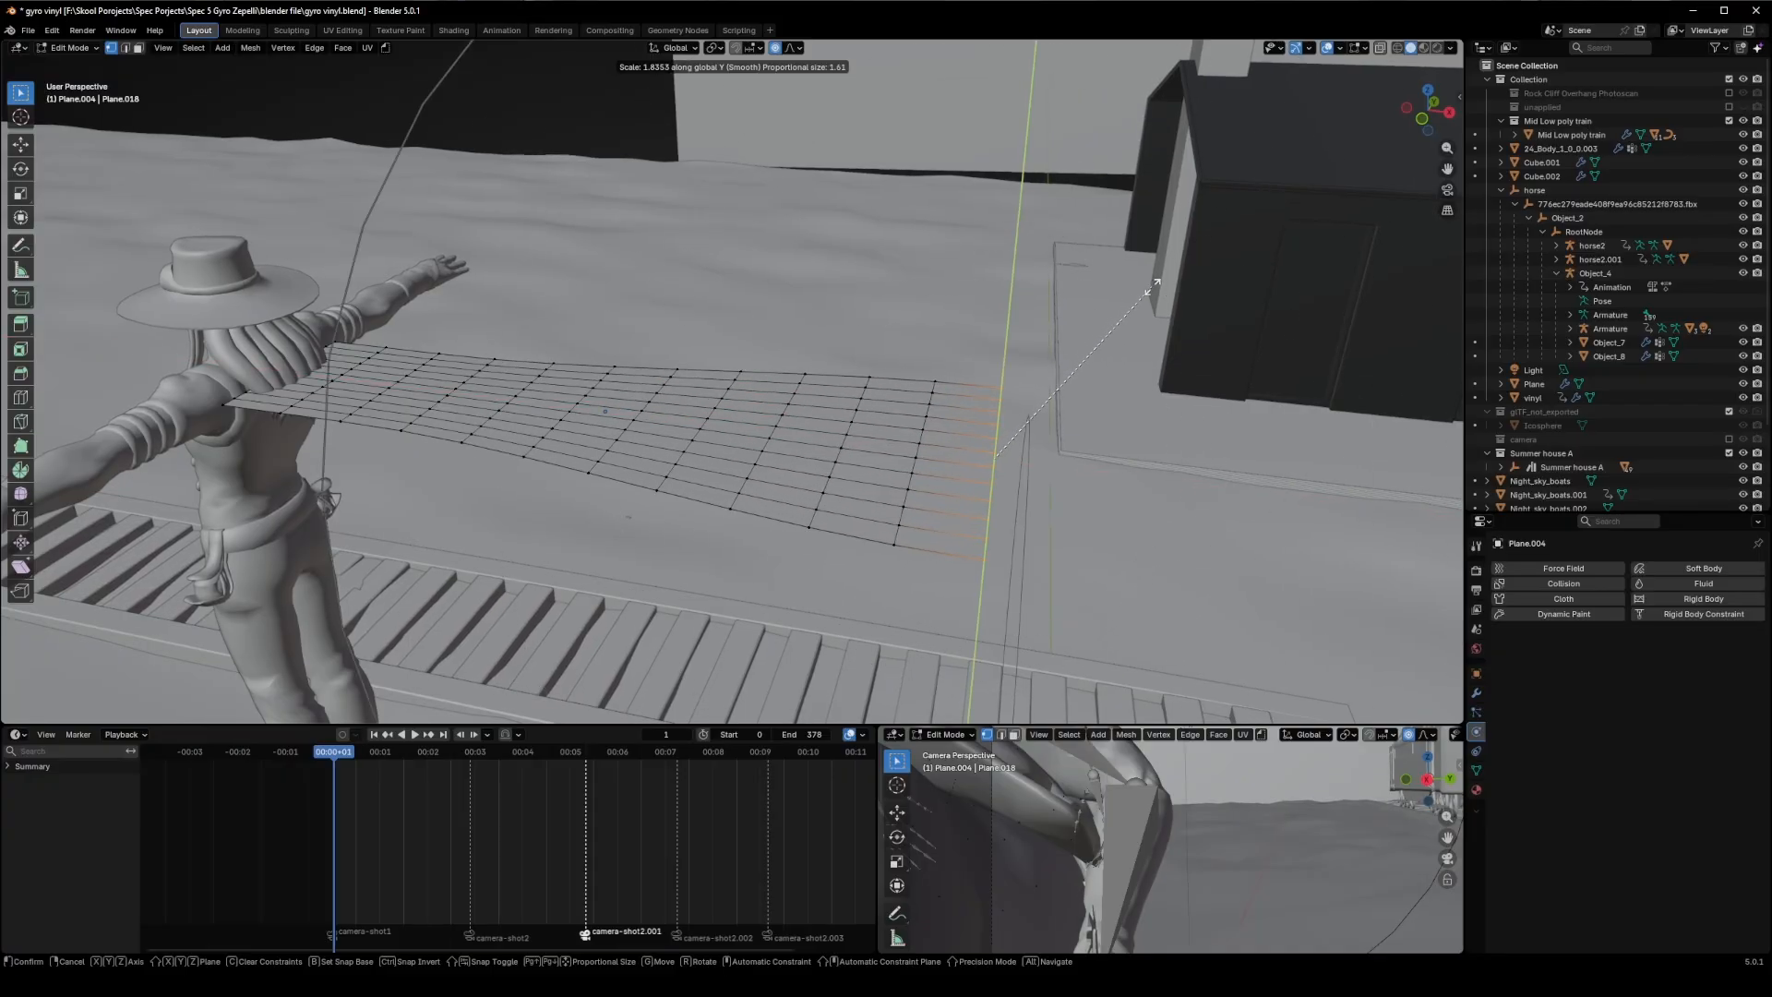
pyautogui.scroll(2, 1154, 285)
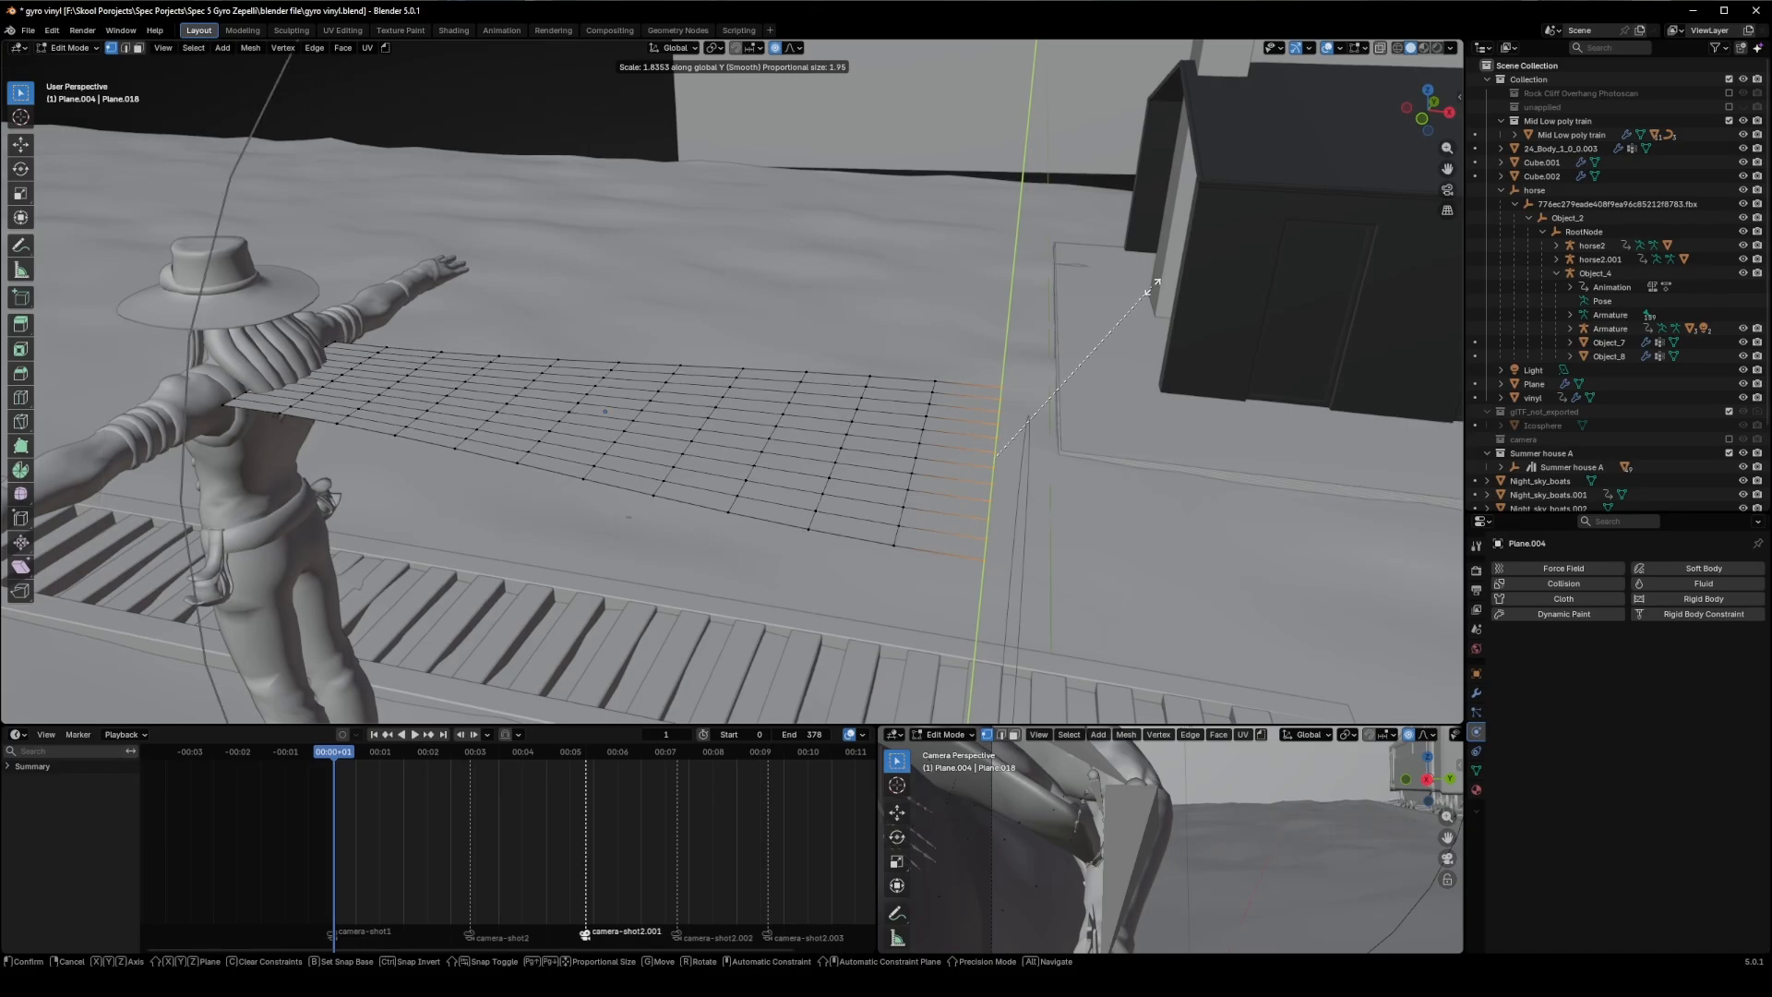
pyautogui.click(1154, 284)
# Step: Add a vertex group to the cape mesh
pyautogui.moveTo(958, 330); pyautogui.dragTo(485, 376, button='middle')
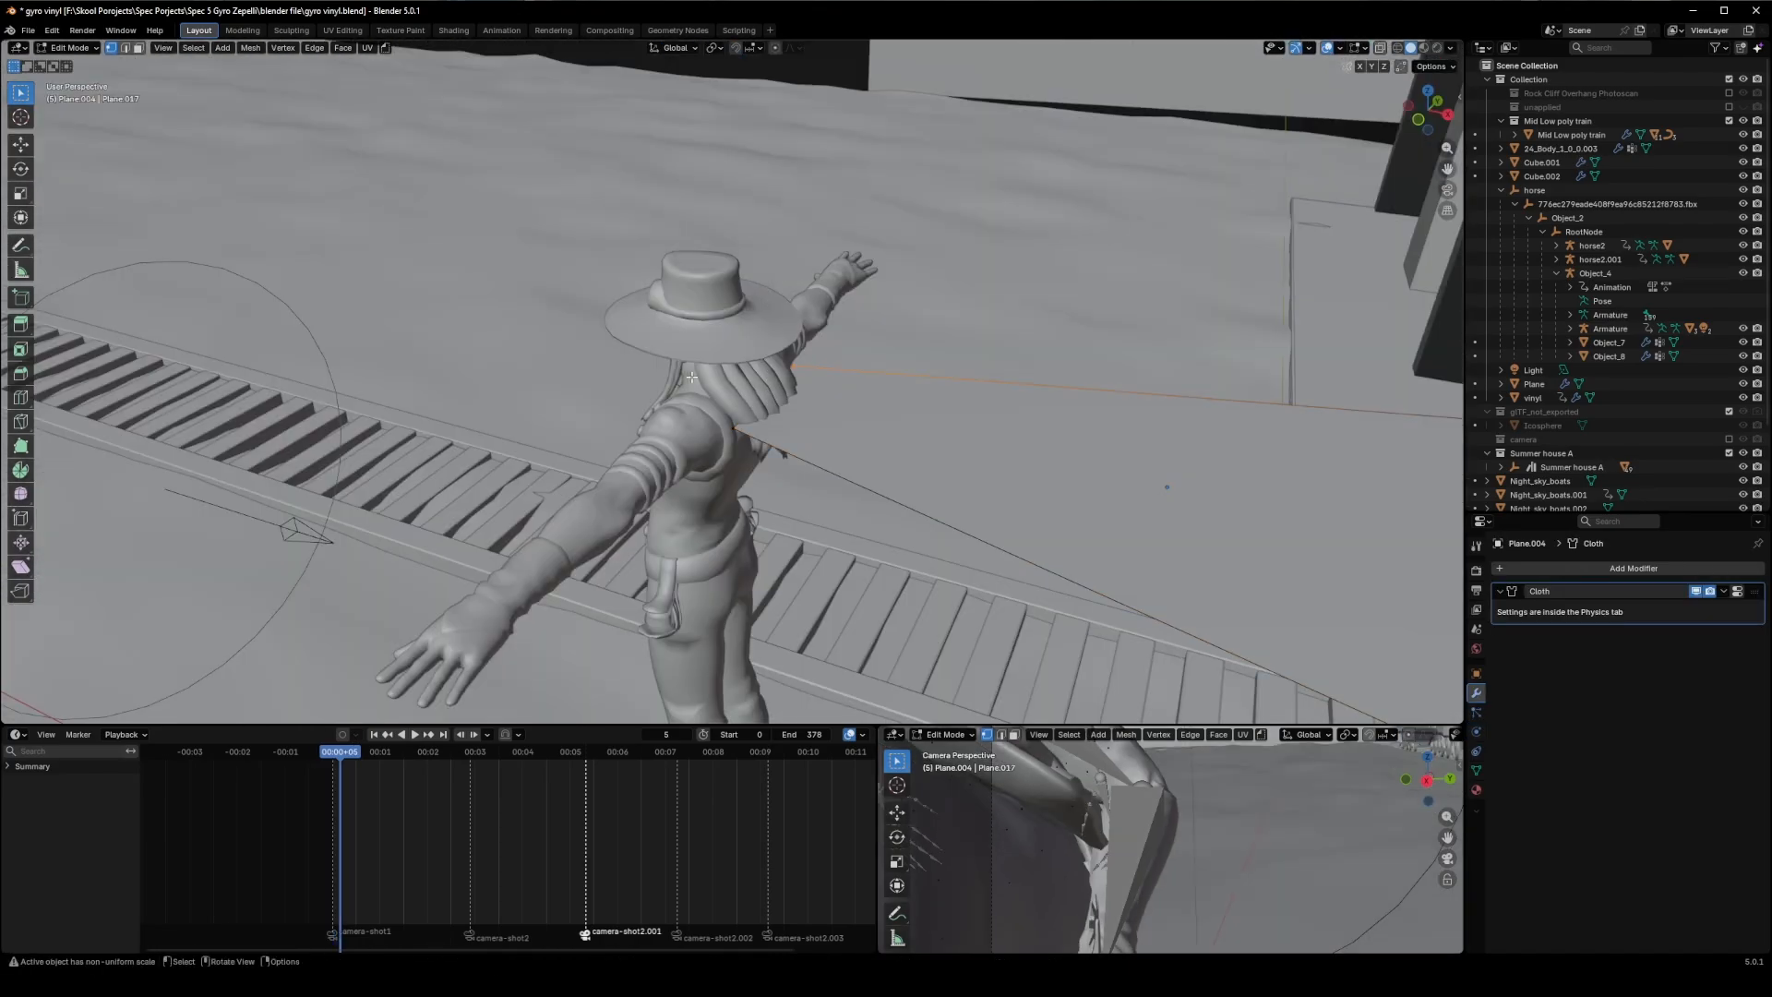
pyautogui.moveTo(1108, 600); pyautogui.dragTo(1258, 685, button='middle')
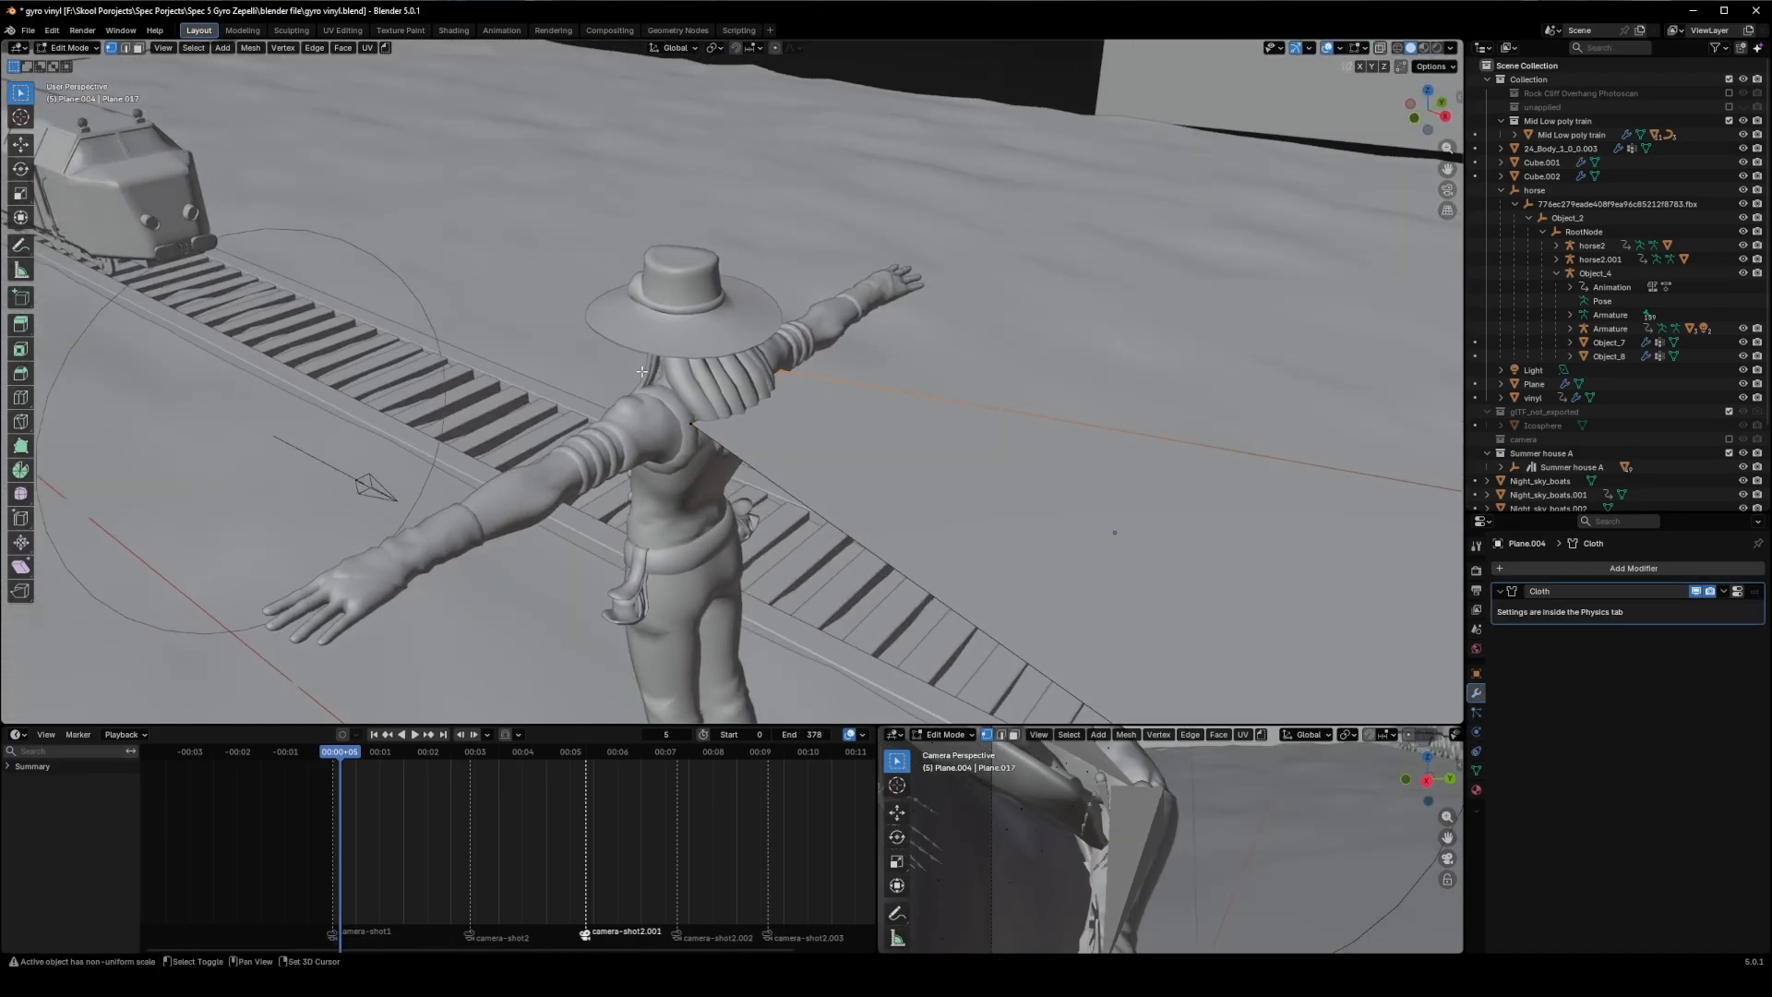
pyautogui.scroll(2, 1258, 685)
pyautogui.click(1476, 770)
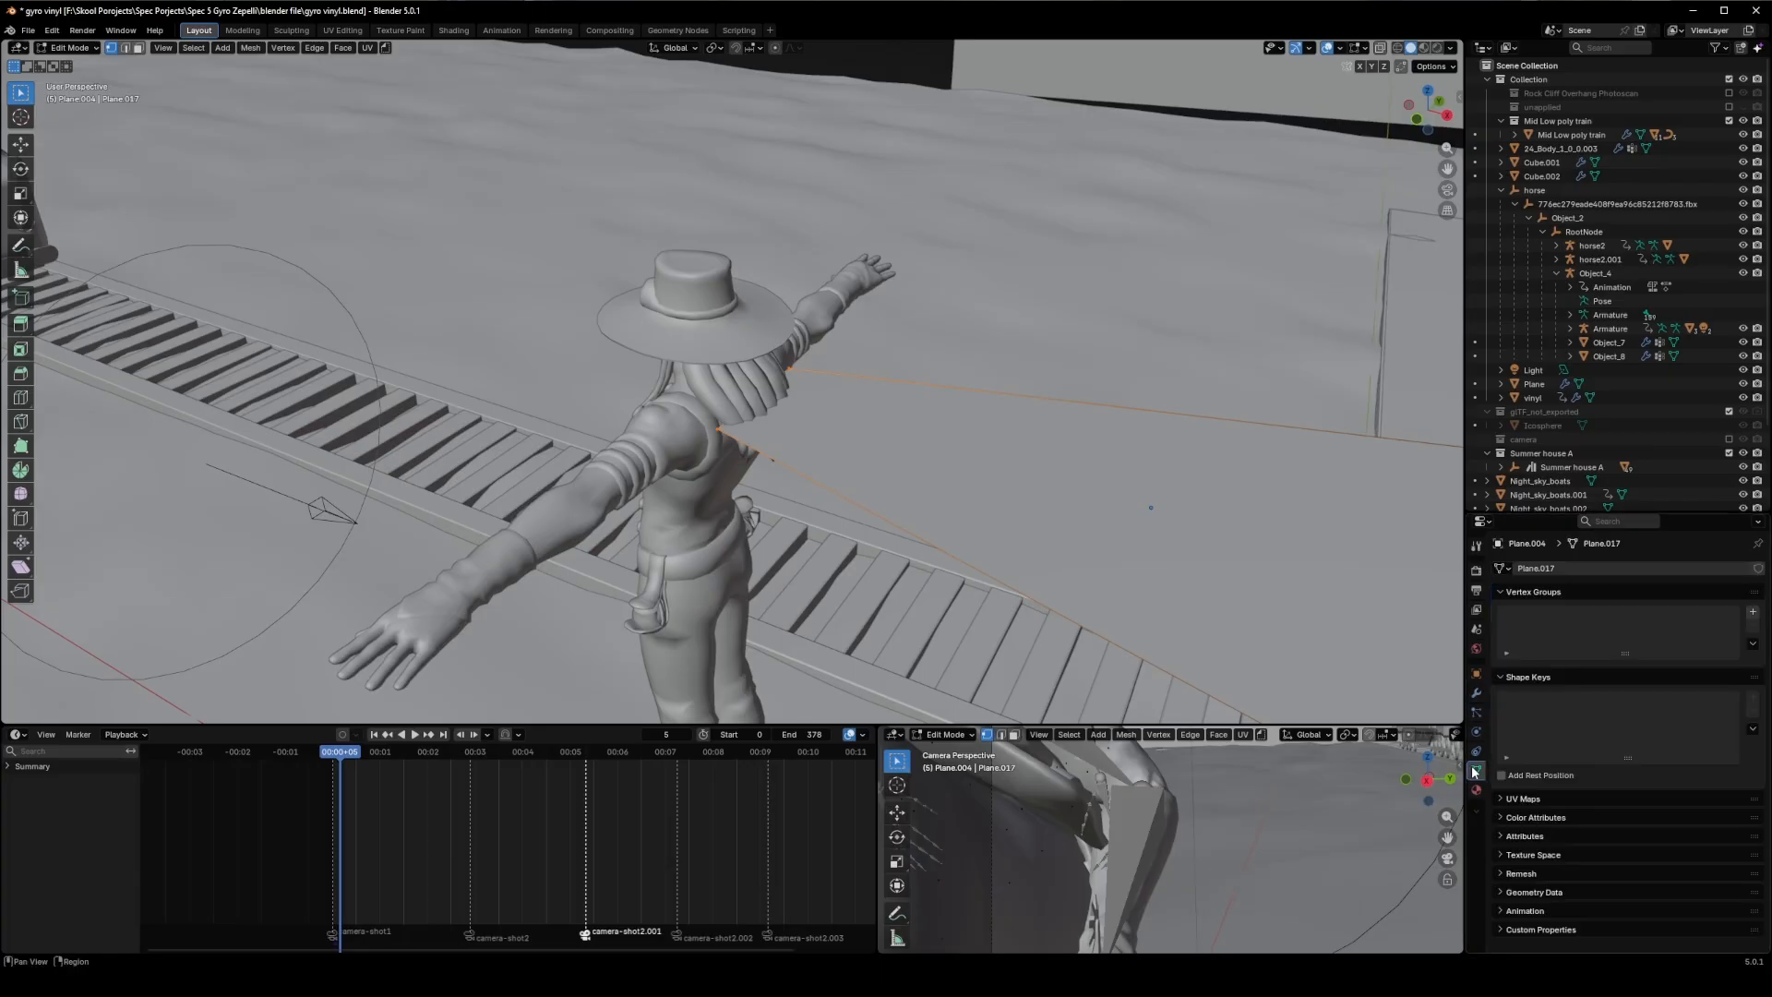
pyautogui.click(1752, 612)
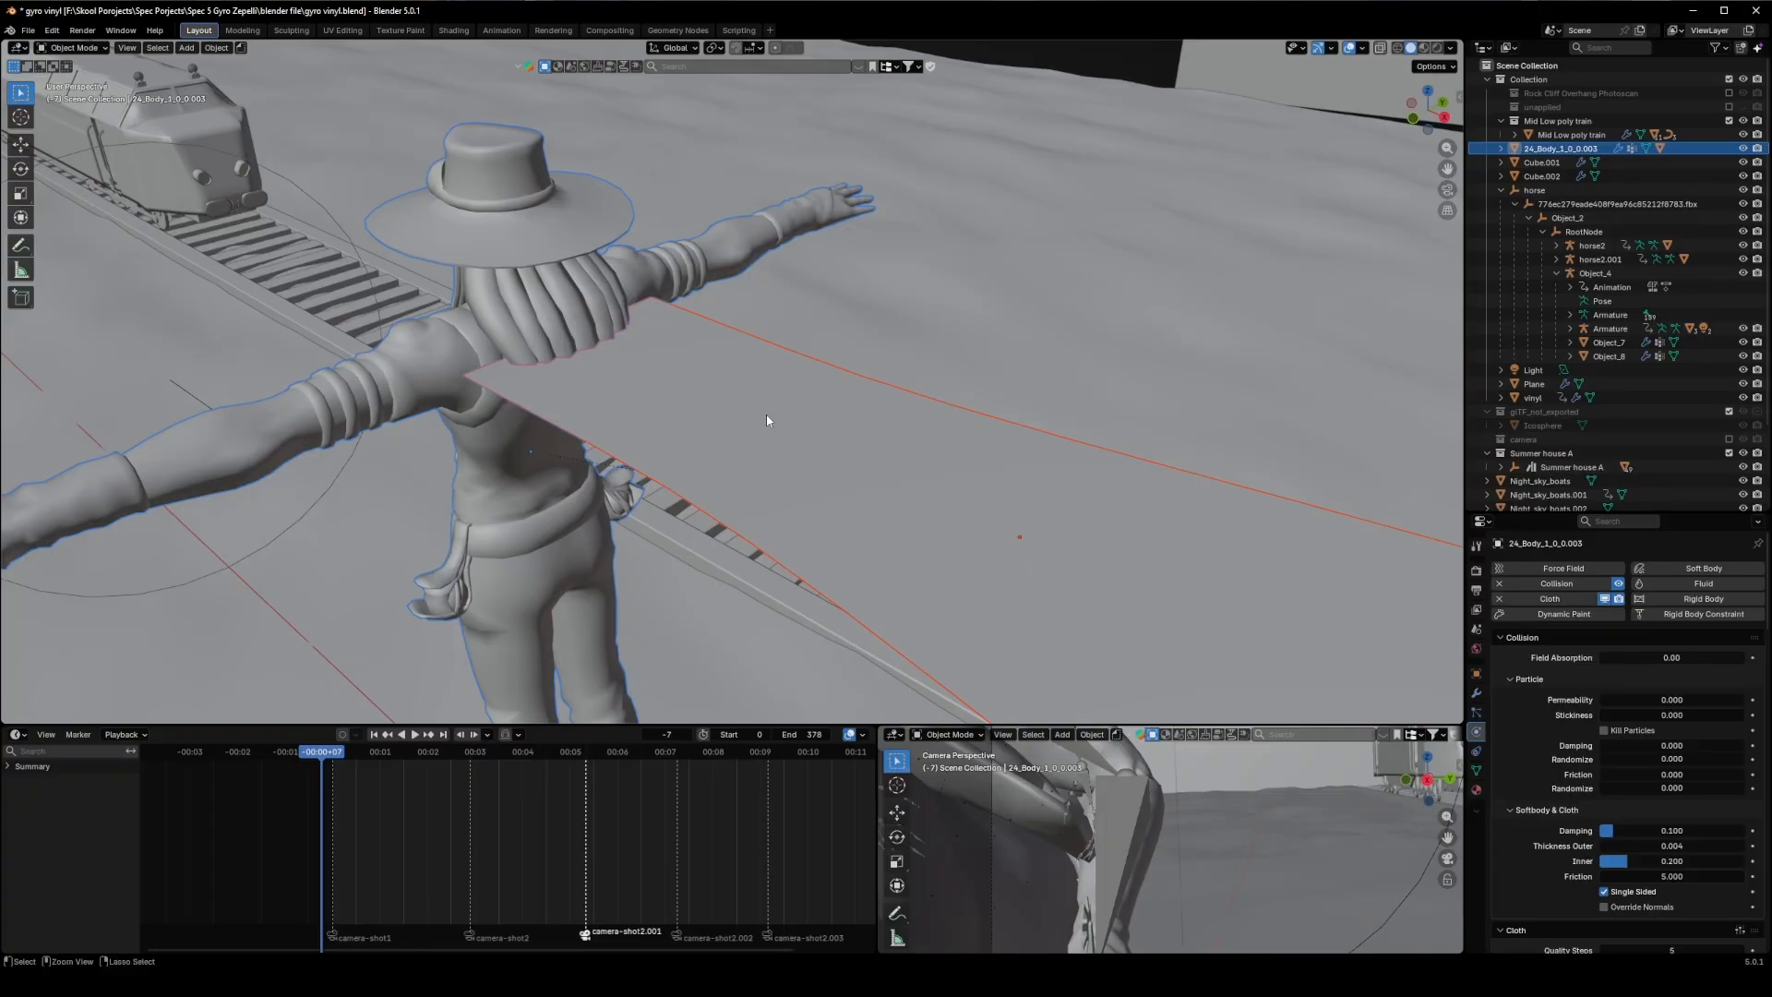
# Step: Add Cloth physics to the cape plane and set its pin group to the cape3 vertex group
pyautogui.click(771, 338)
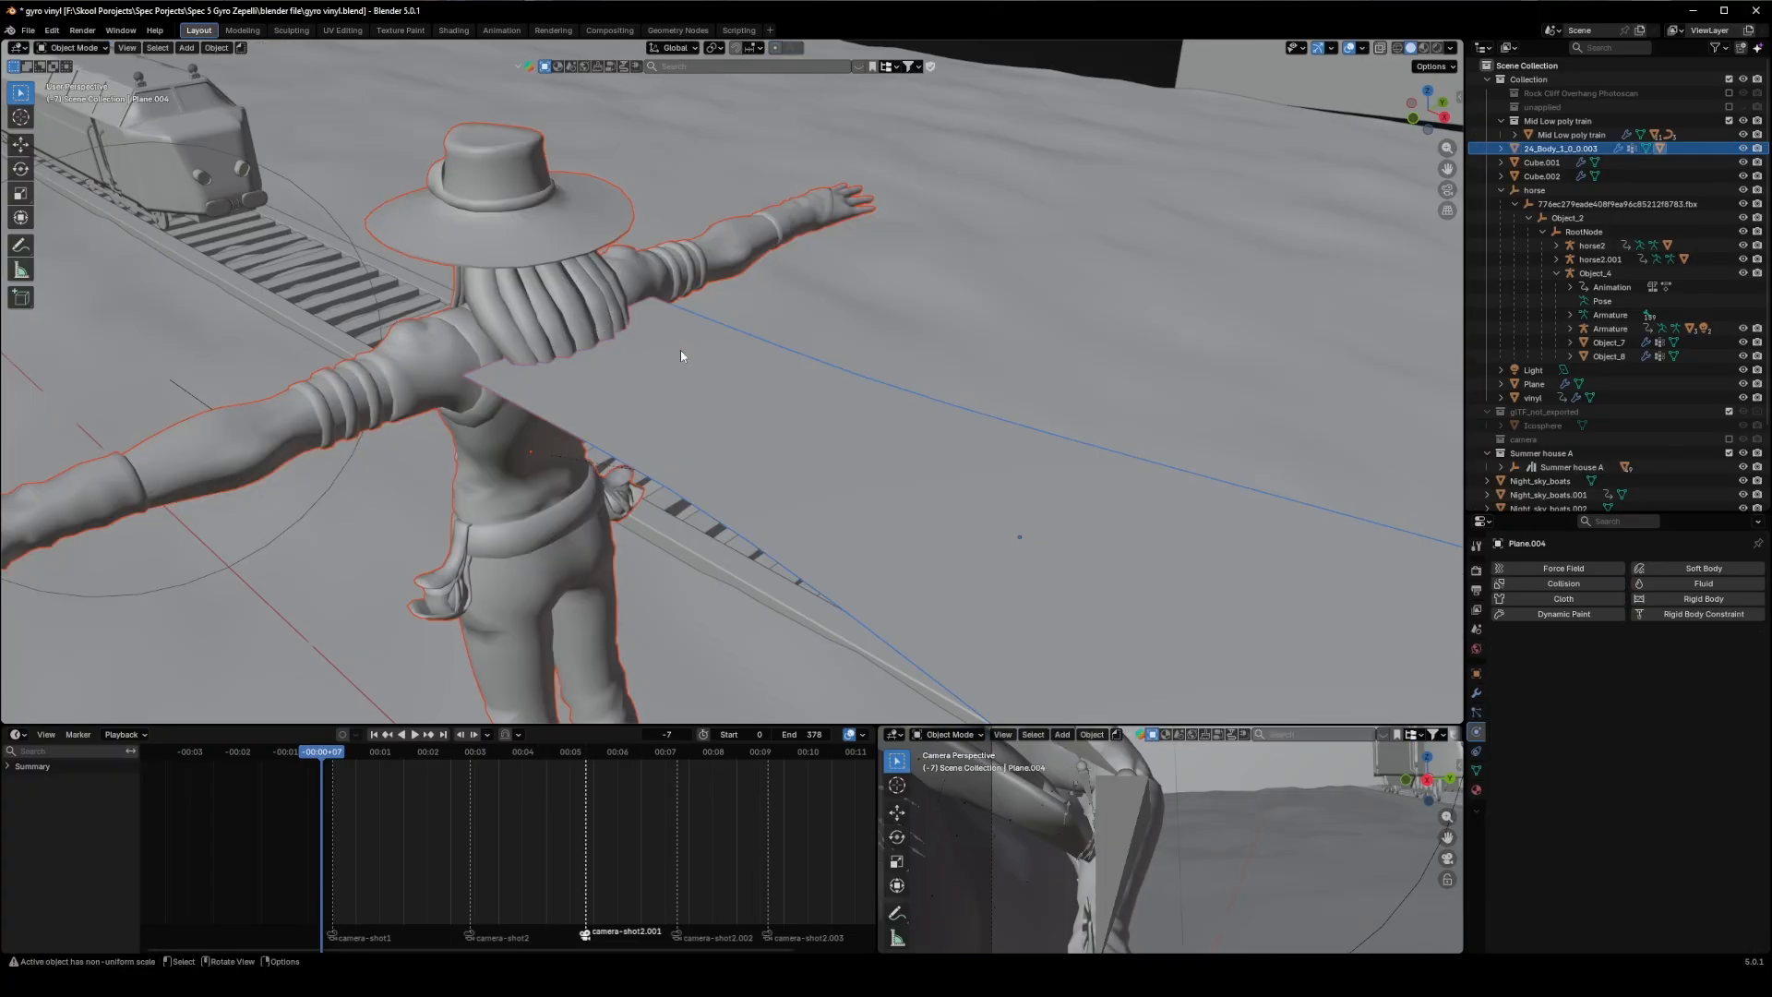
pyautogui.click(682, 352)
pyautogui.click(1559, 598)
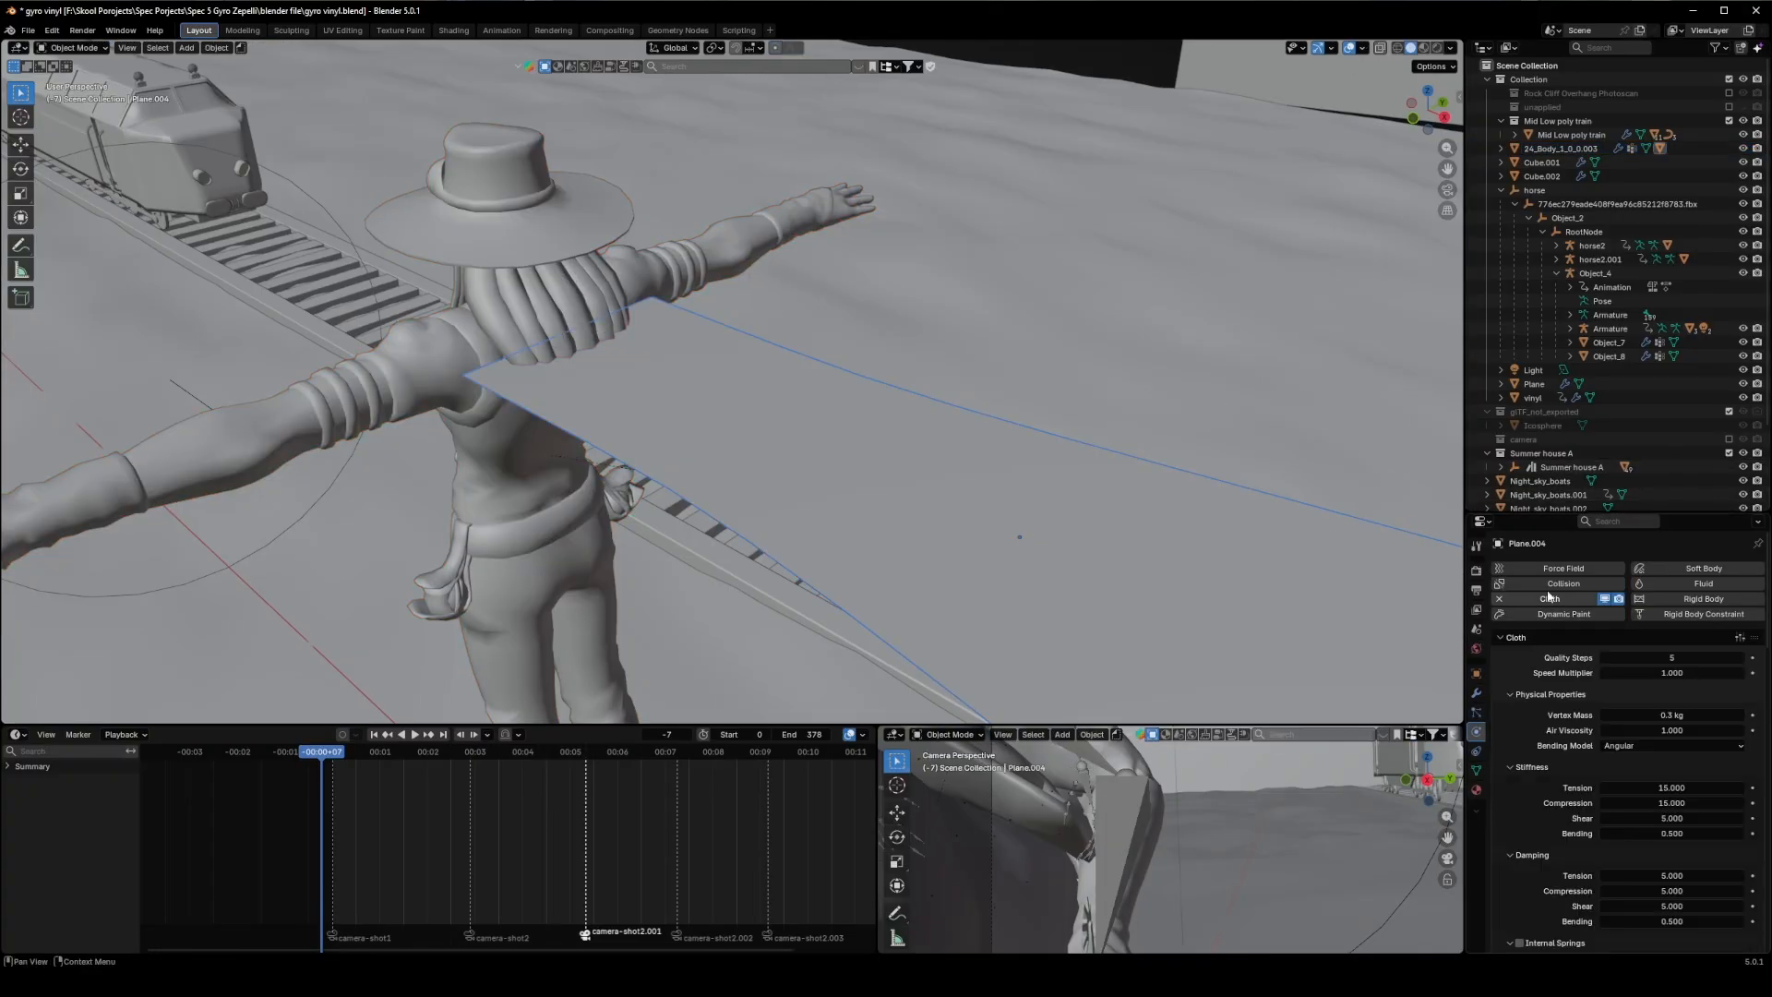
pyautogui.moveTo(923, 415); pyautogui.dragTo(858, 397, button='middle')
pyautogui.scroll(-12, 1569, 777)
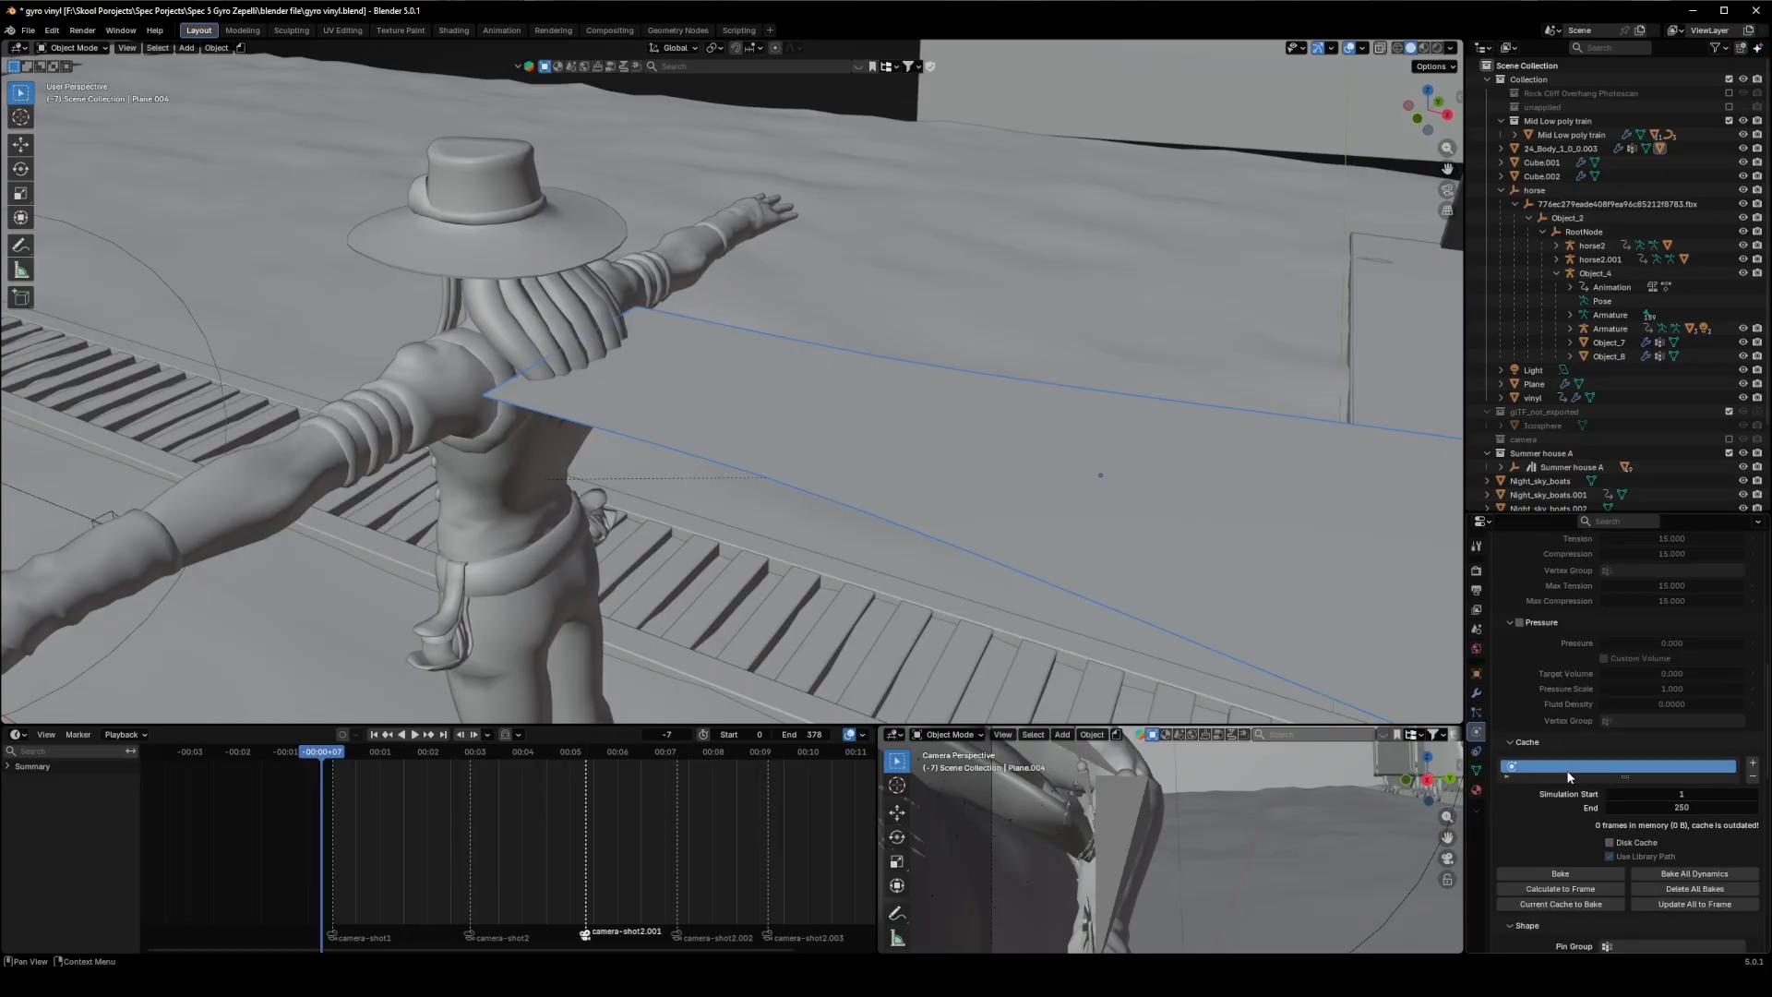
pyautogui.scroll(-6, 1569, 777)
pyautogui.click(1637, 727)
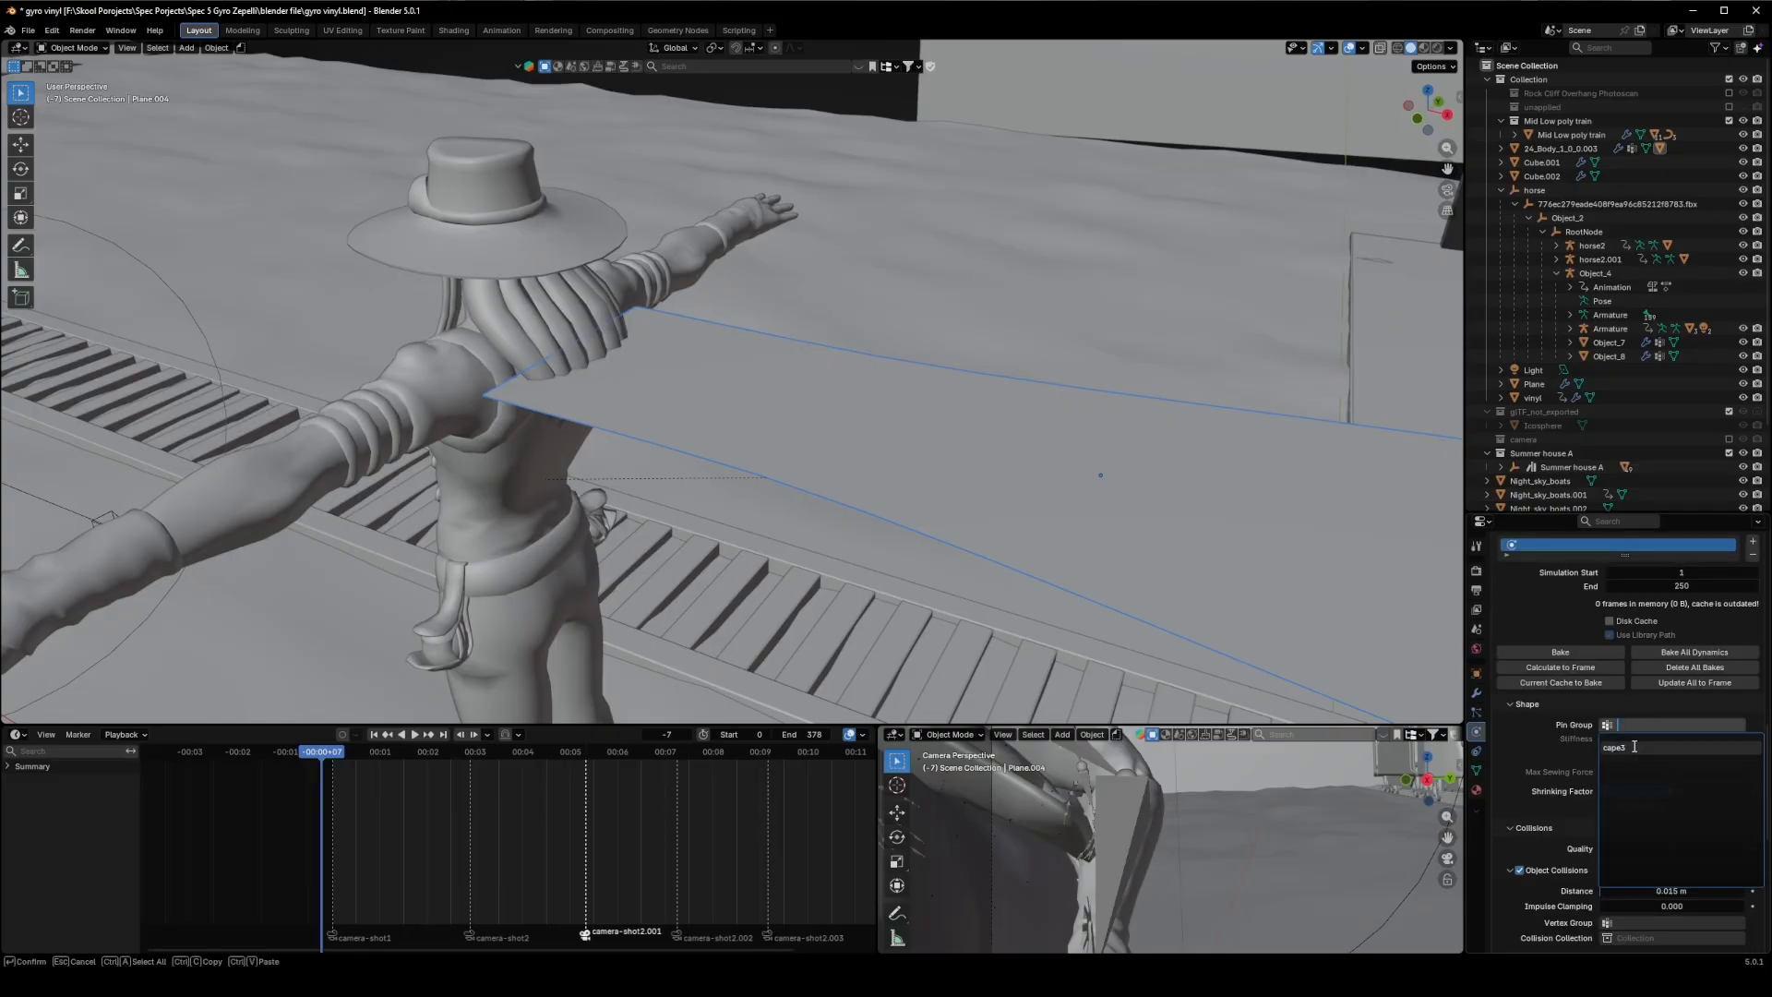
pyautogui.click(1615, 748)
# Step: Play the cloth simulation and examine how the pinned cape falls behind the character
pyautogui.press('space')
pyautogui.scroll(-8, 646, 457)
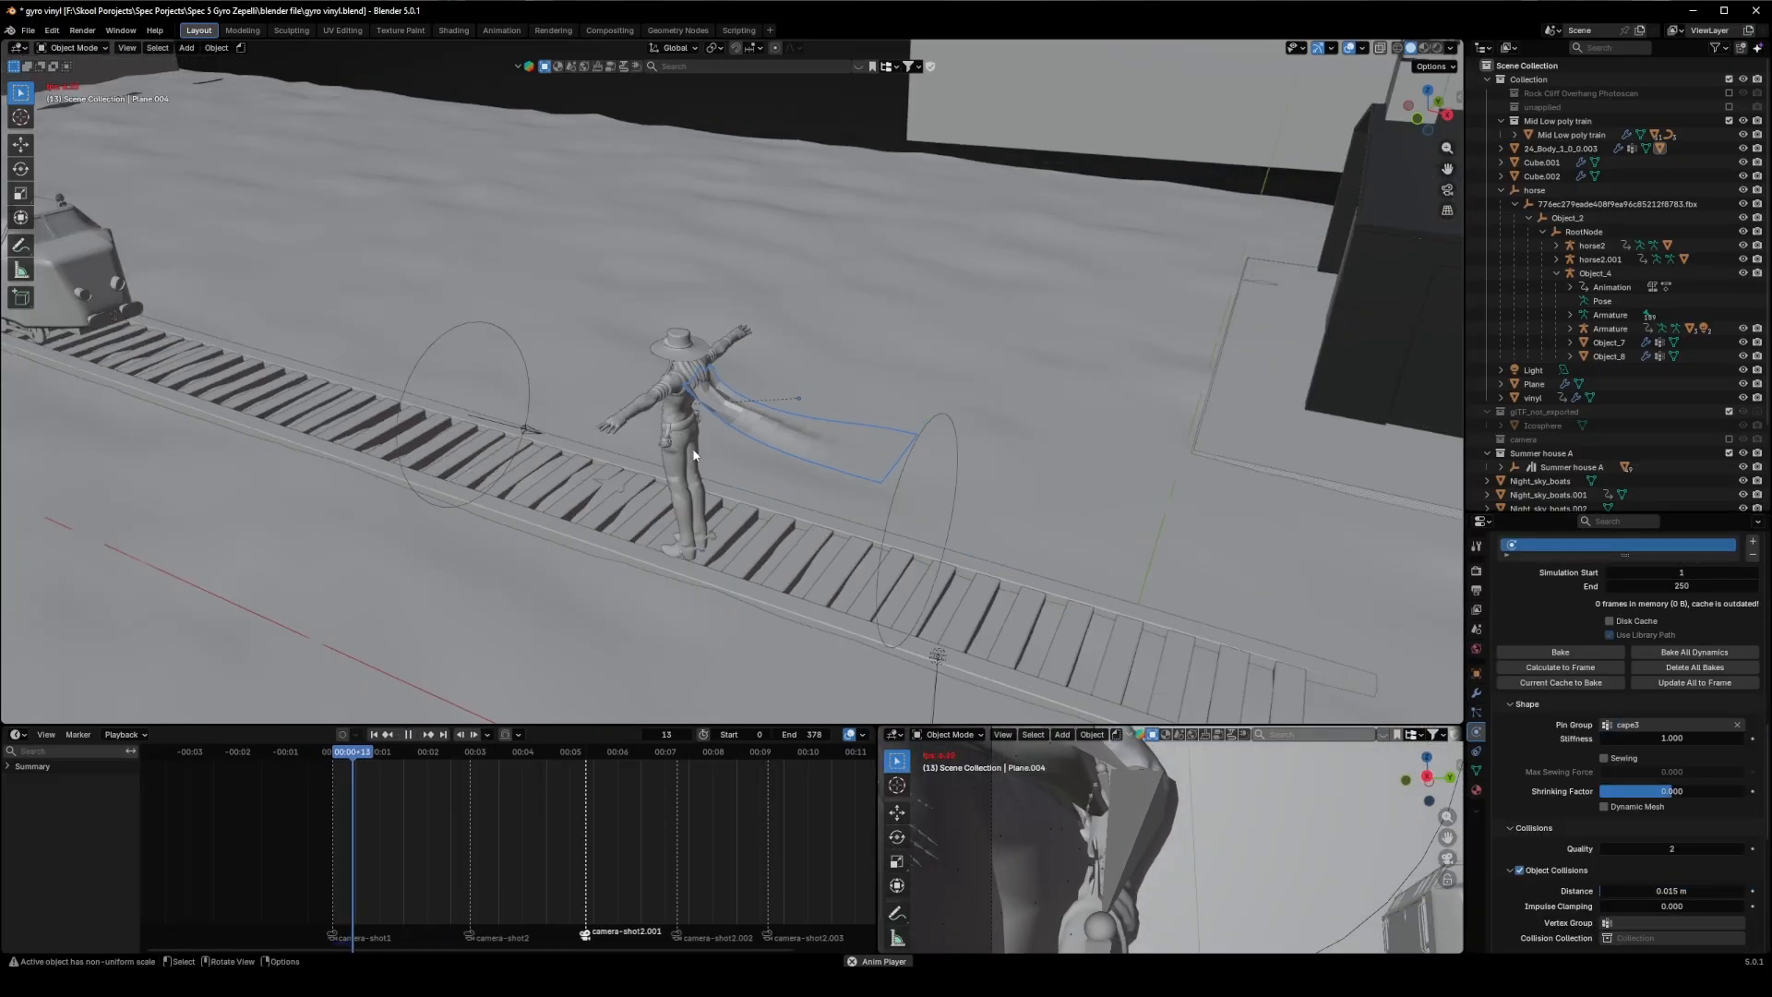
pyautogui.scroll(3, 715, 464)
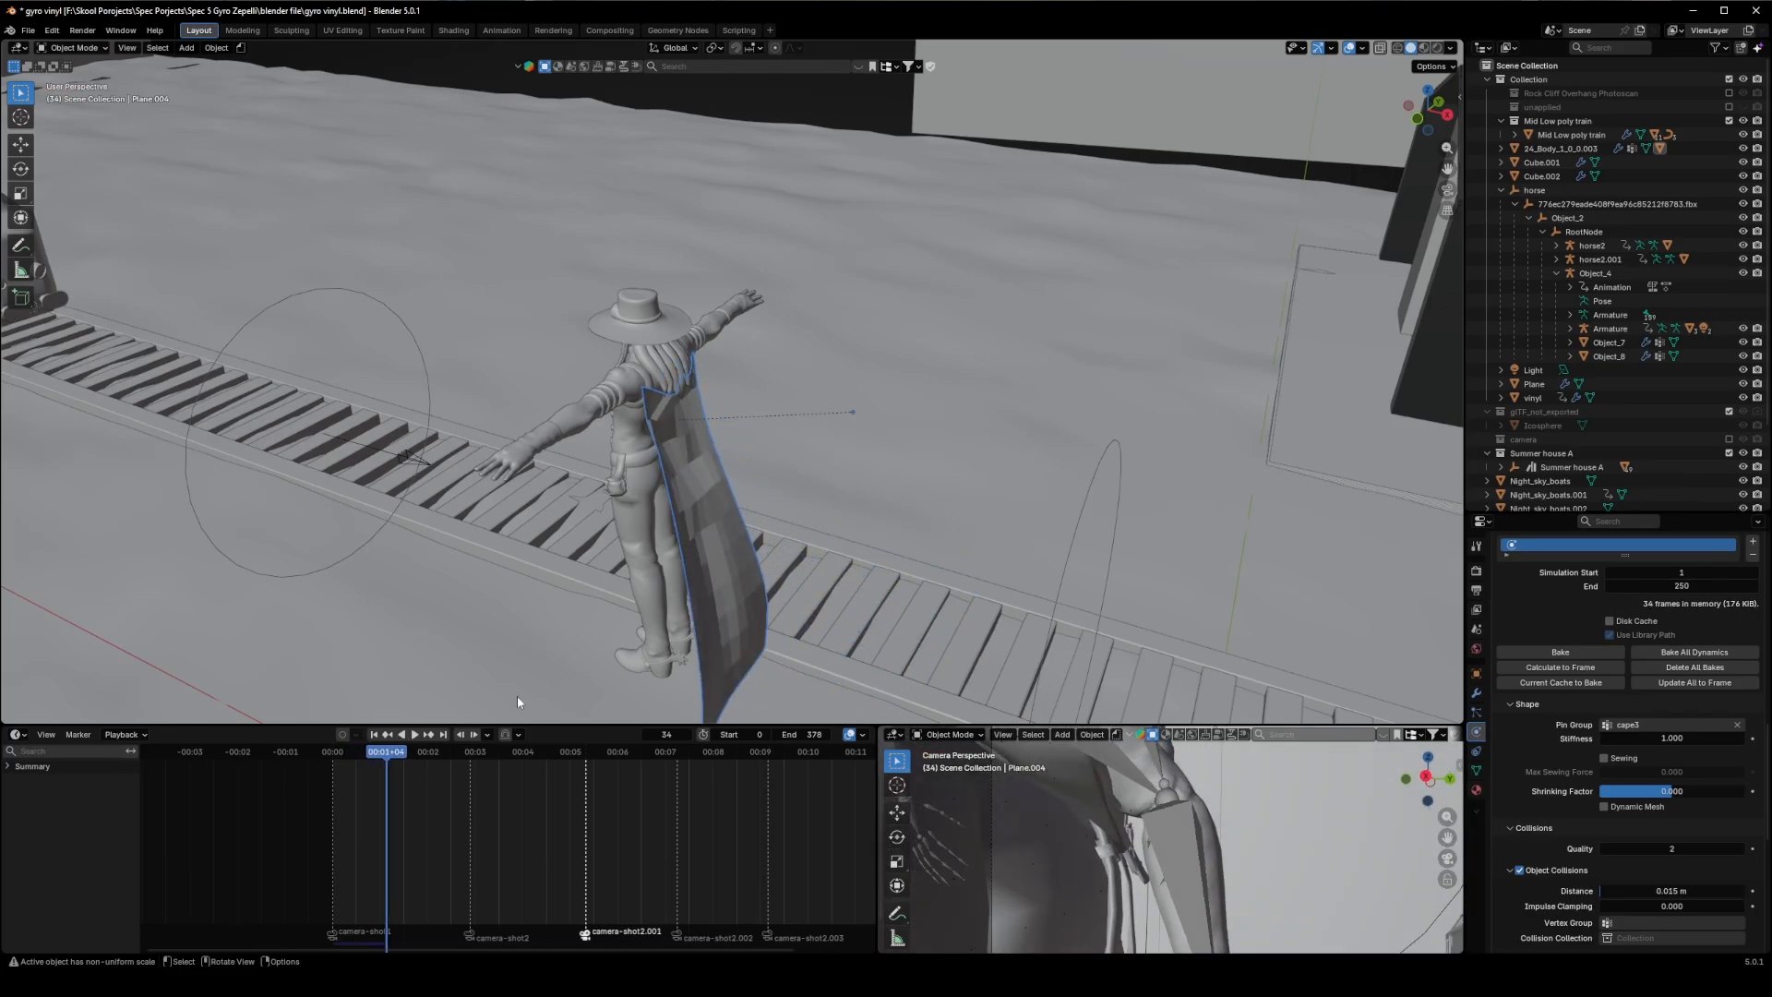
# Step: Apply Shade Auto Smooth to the cape
pyautogui.click(217, 48)
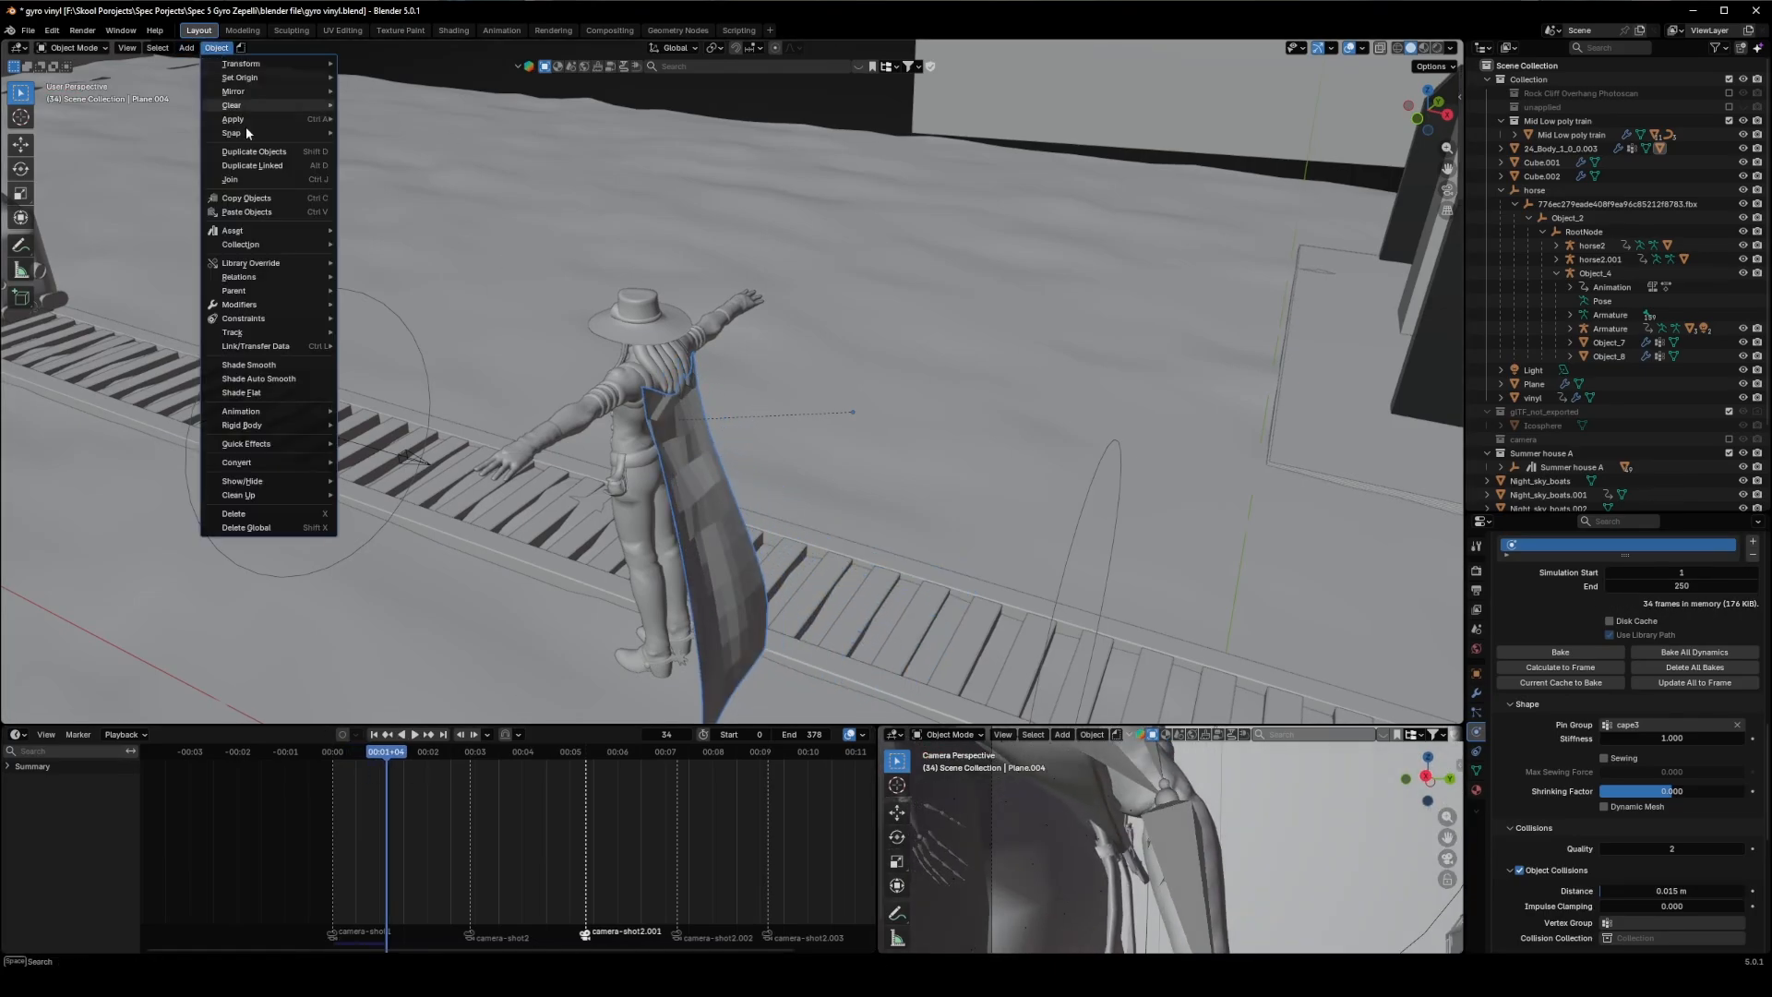
pyautogui.click(277, 378)
pyautogui.moveTo(652, 486); pyautogui.dragTo(871, 504, button='middle')
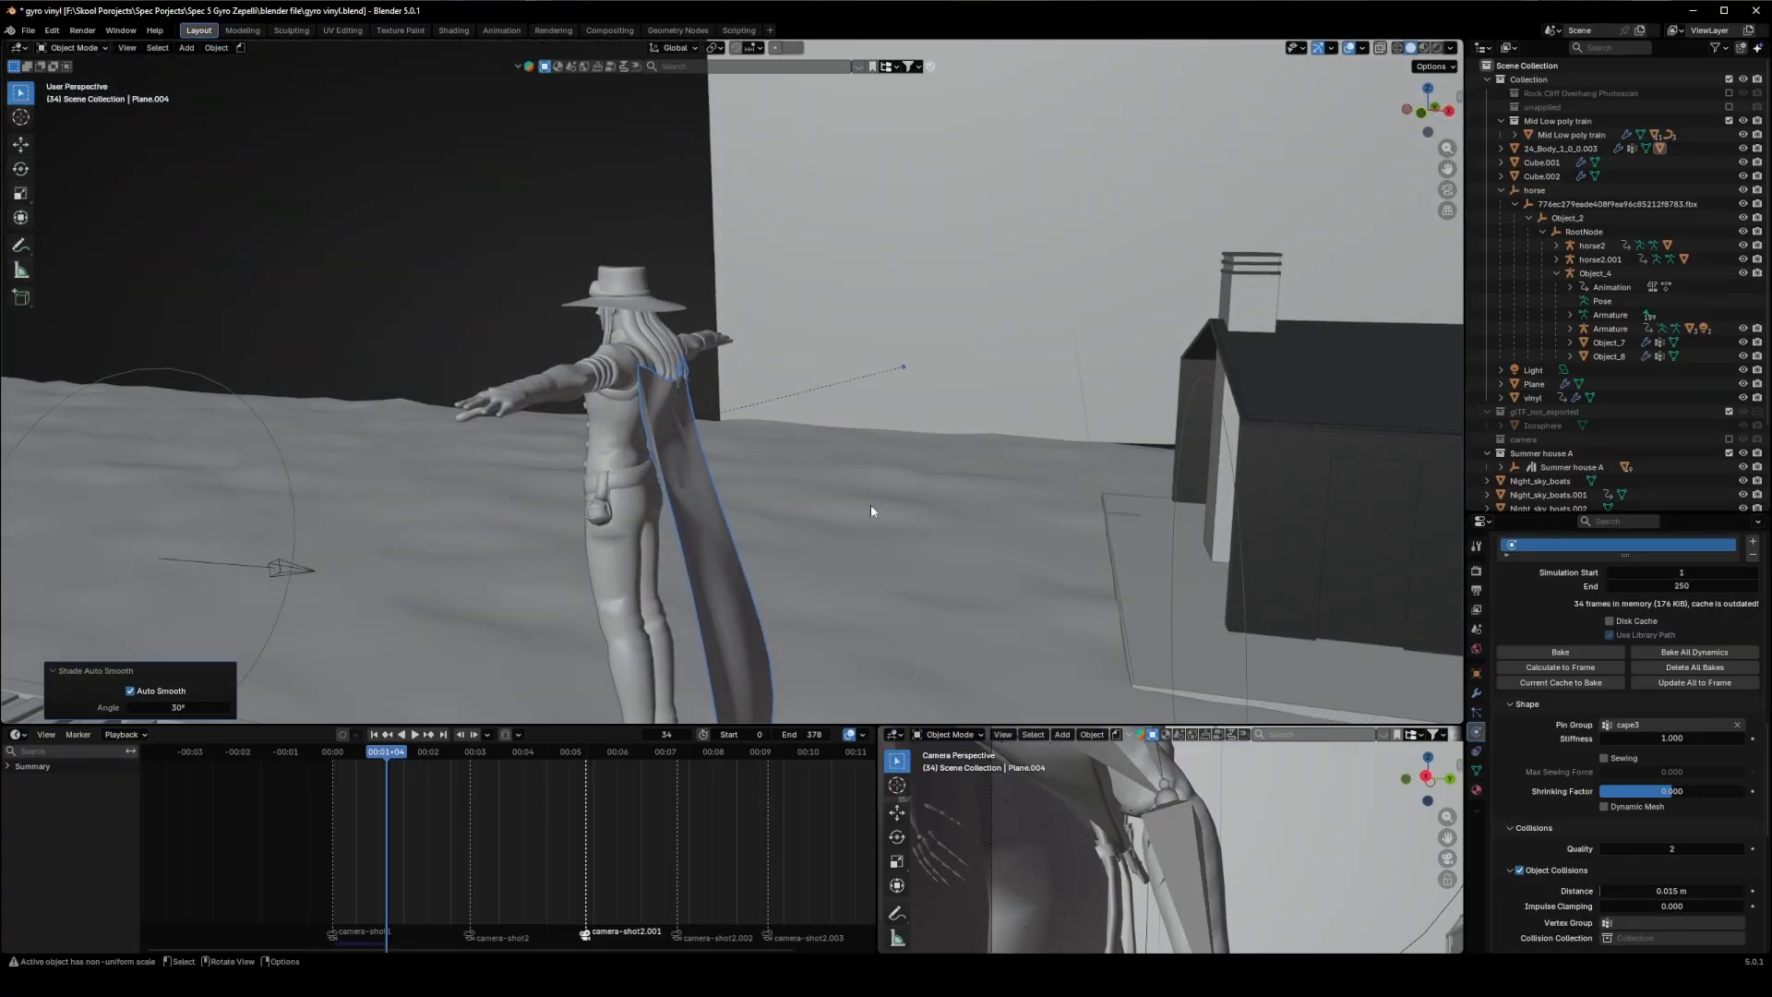
# Step: Set the cape's cloth collision quality to 4 and enable self collisions
pyautogui.scroll(-6, 1591, 758)
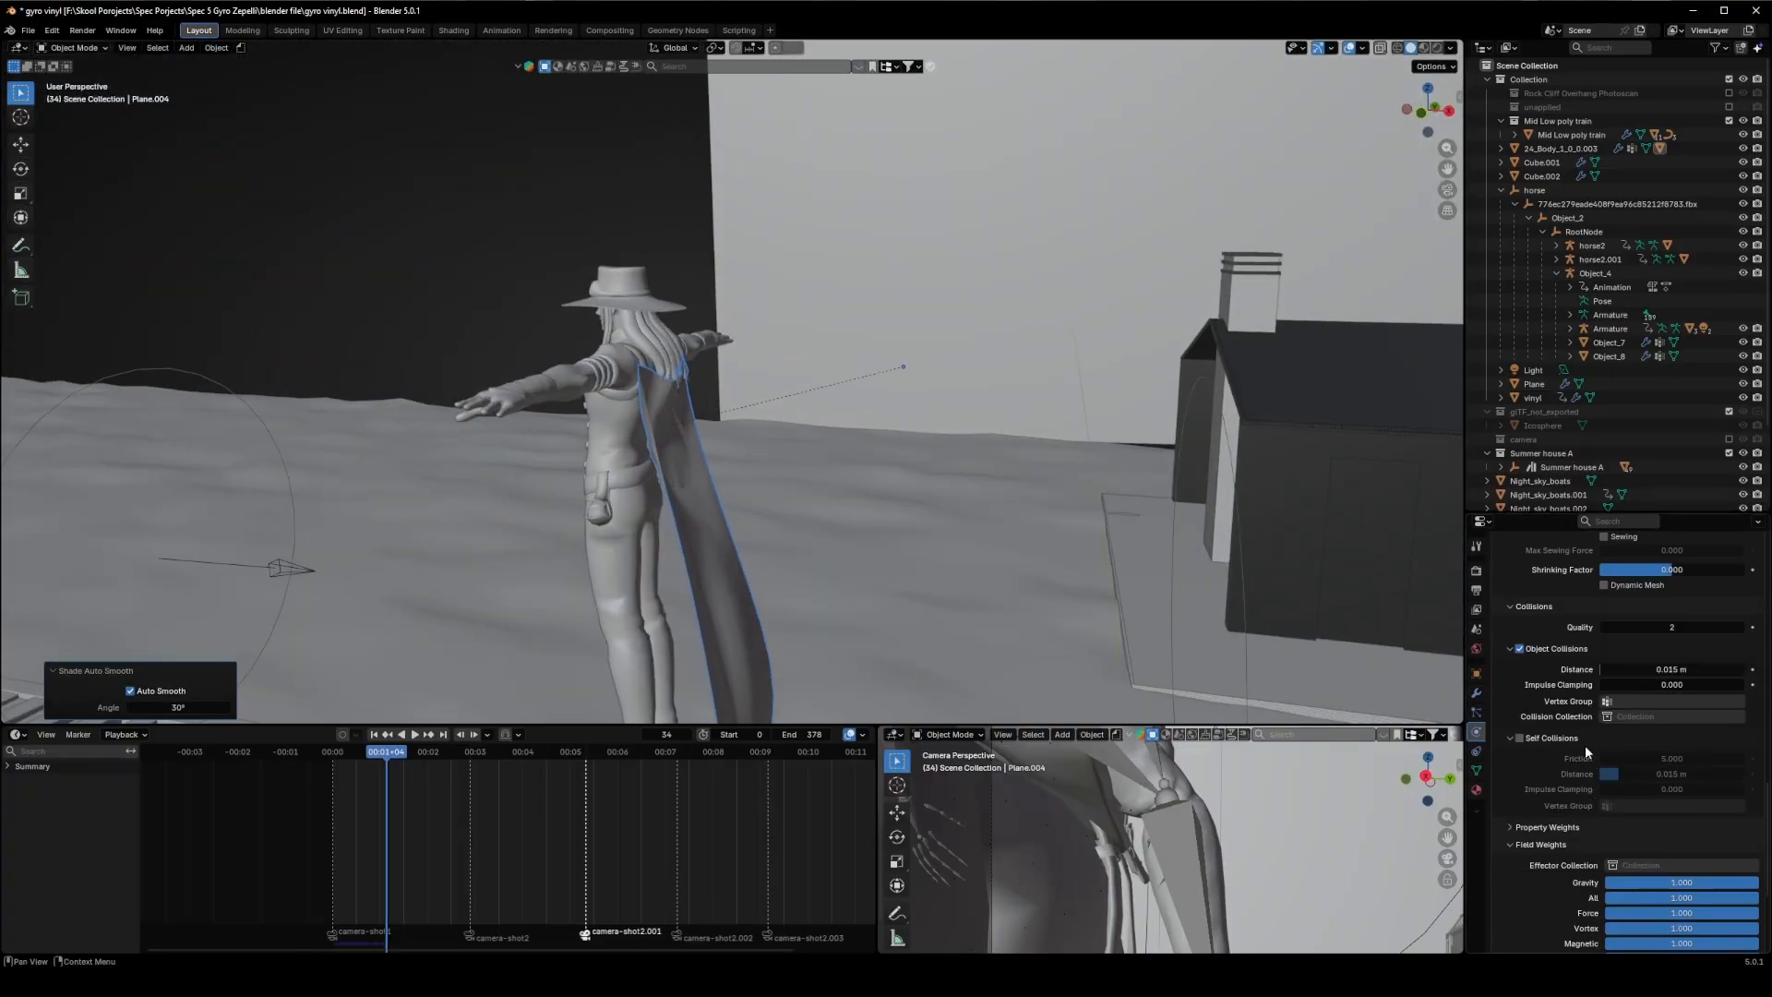
pyautogui.scroll(3, 1581, 678)
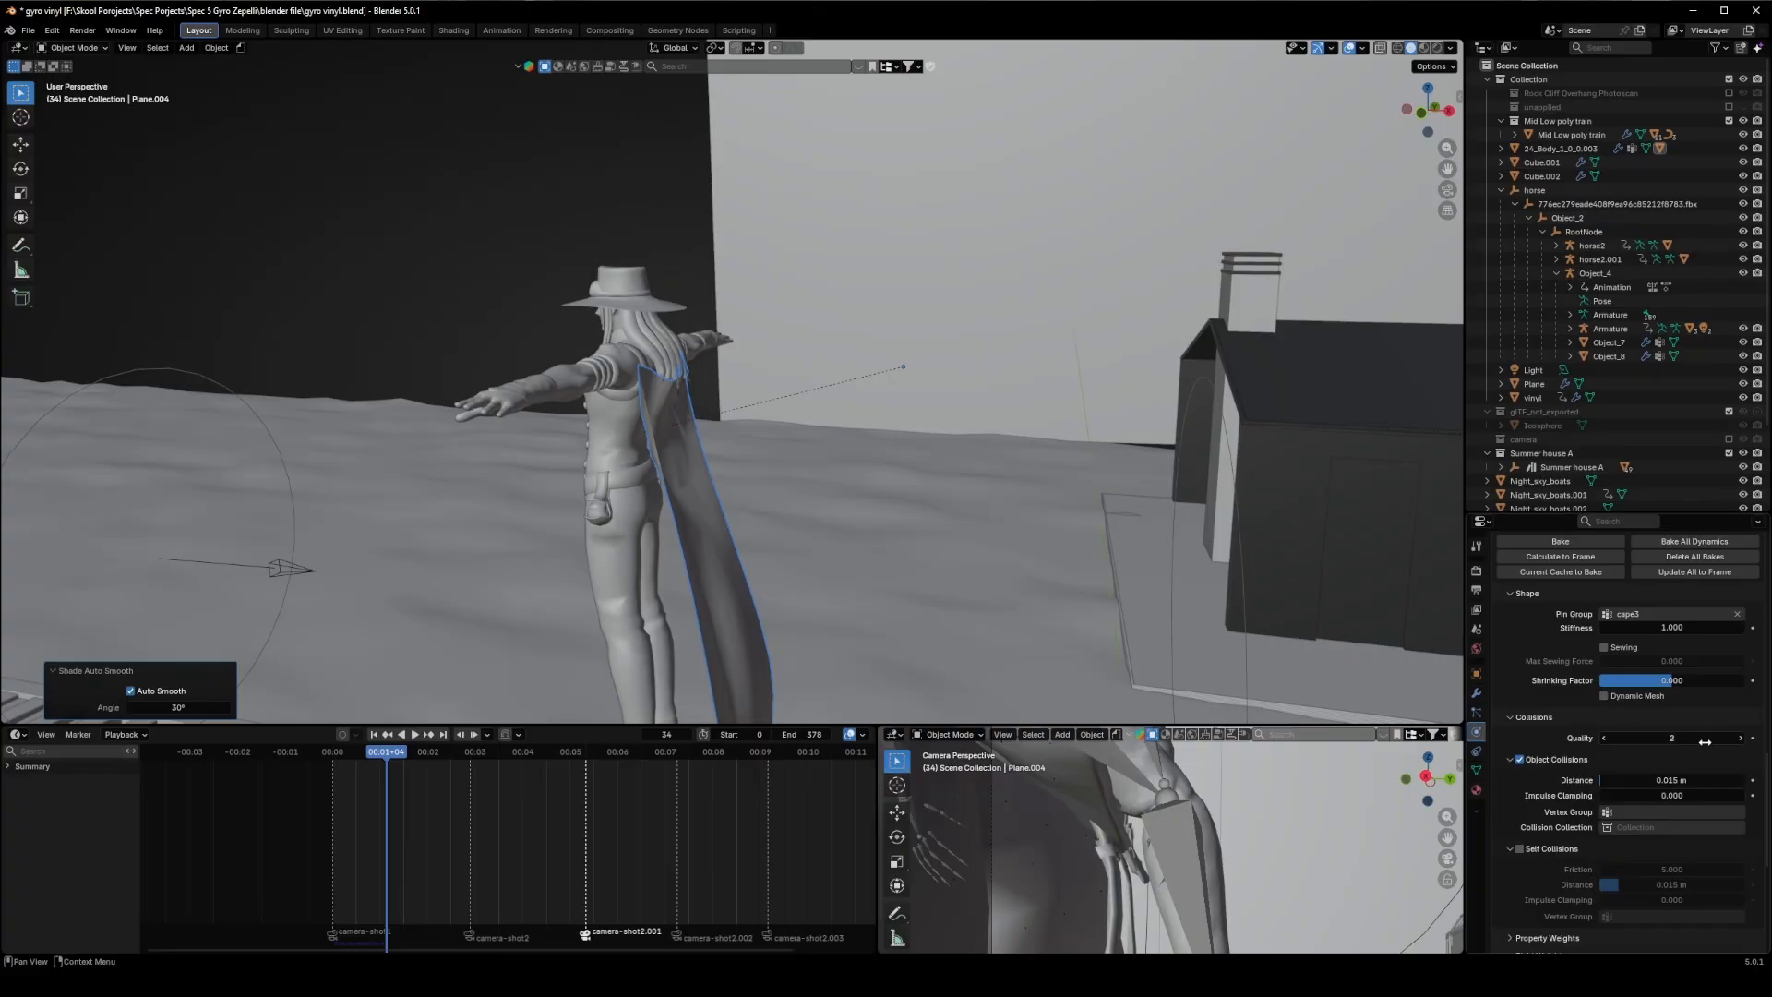
pyautogui.click(1741, 738)
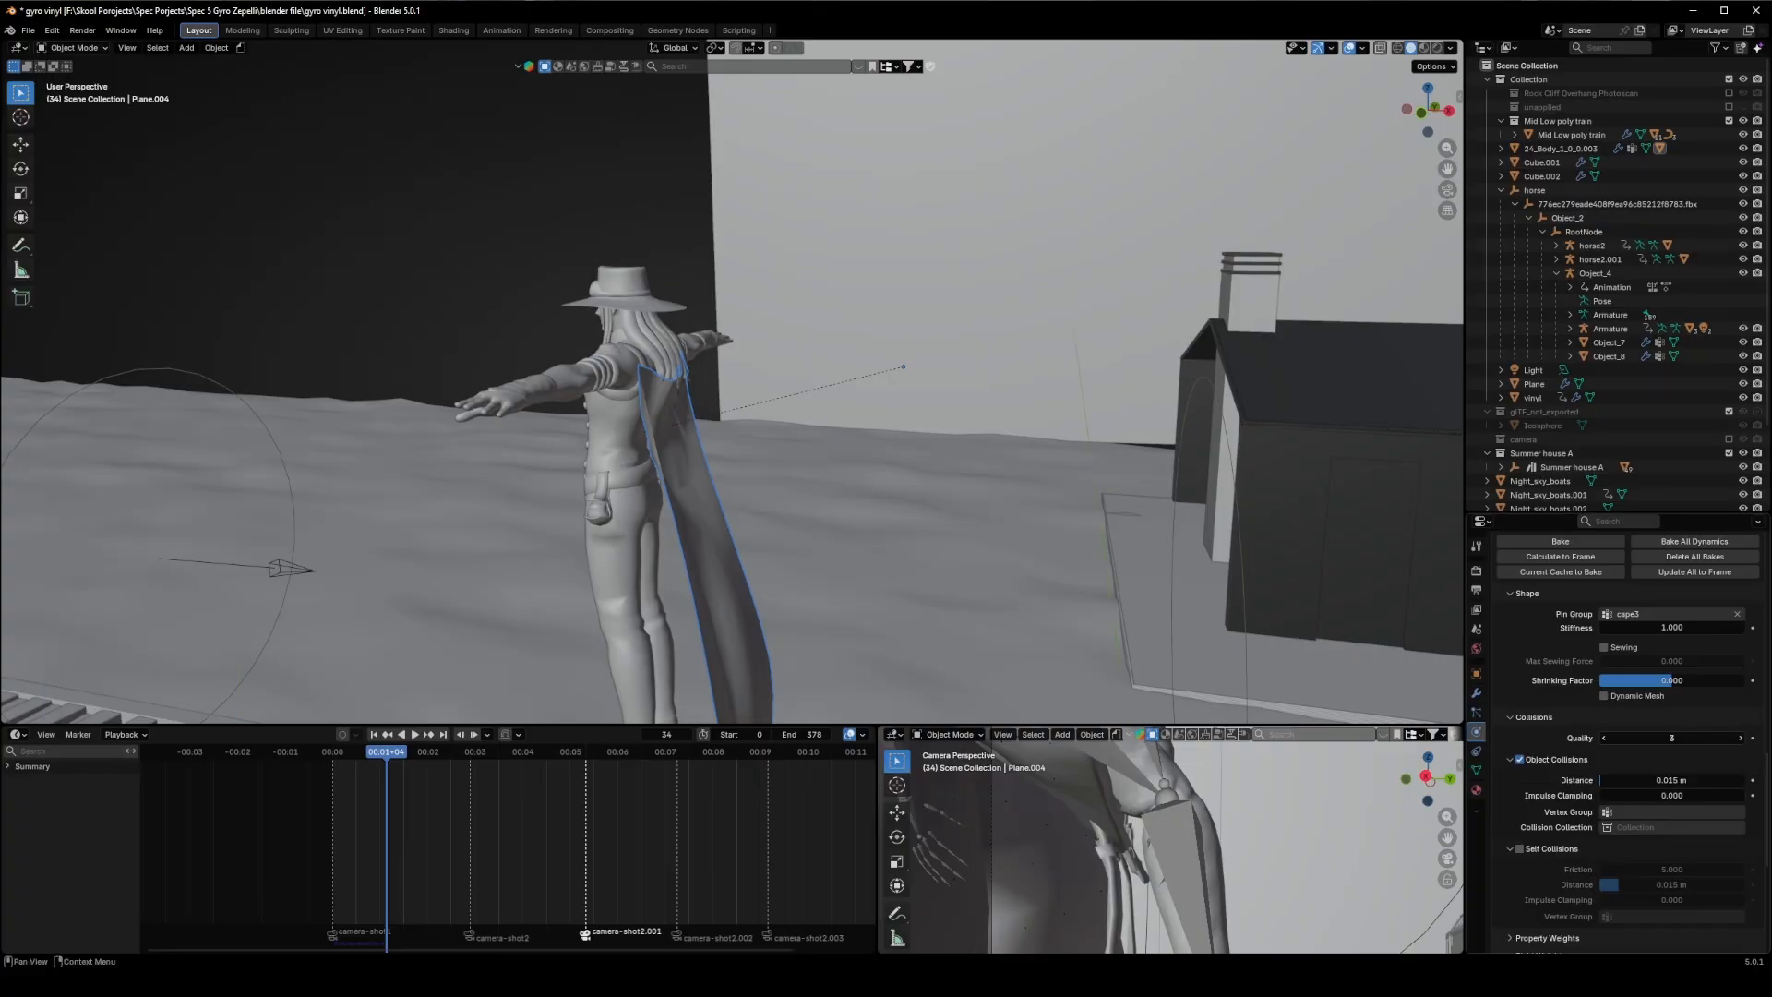
pyautogui.click(1741, 738)
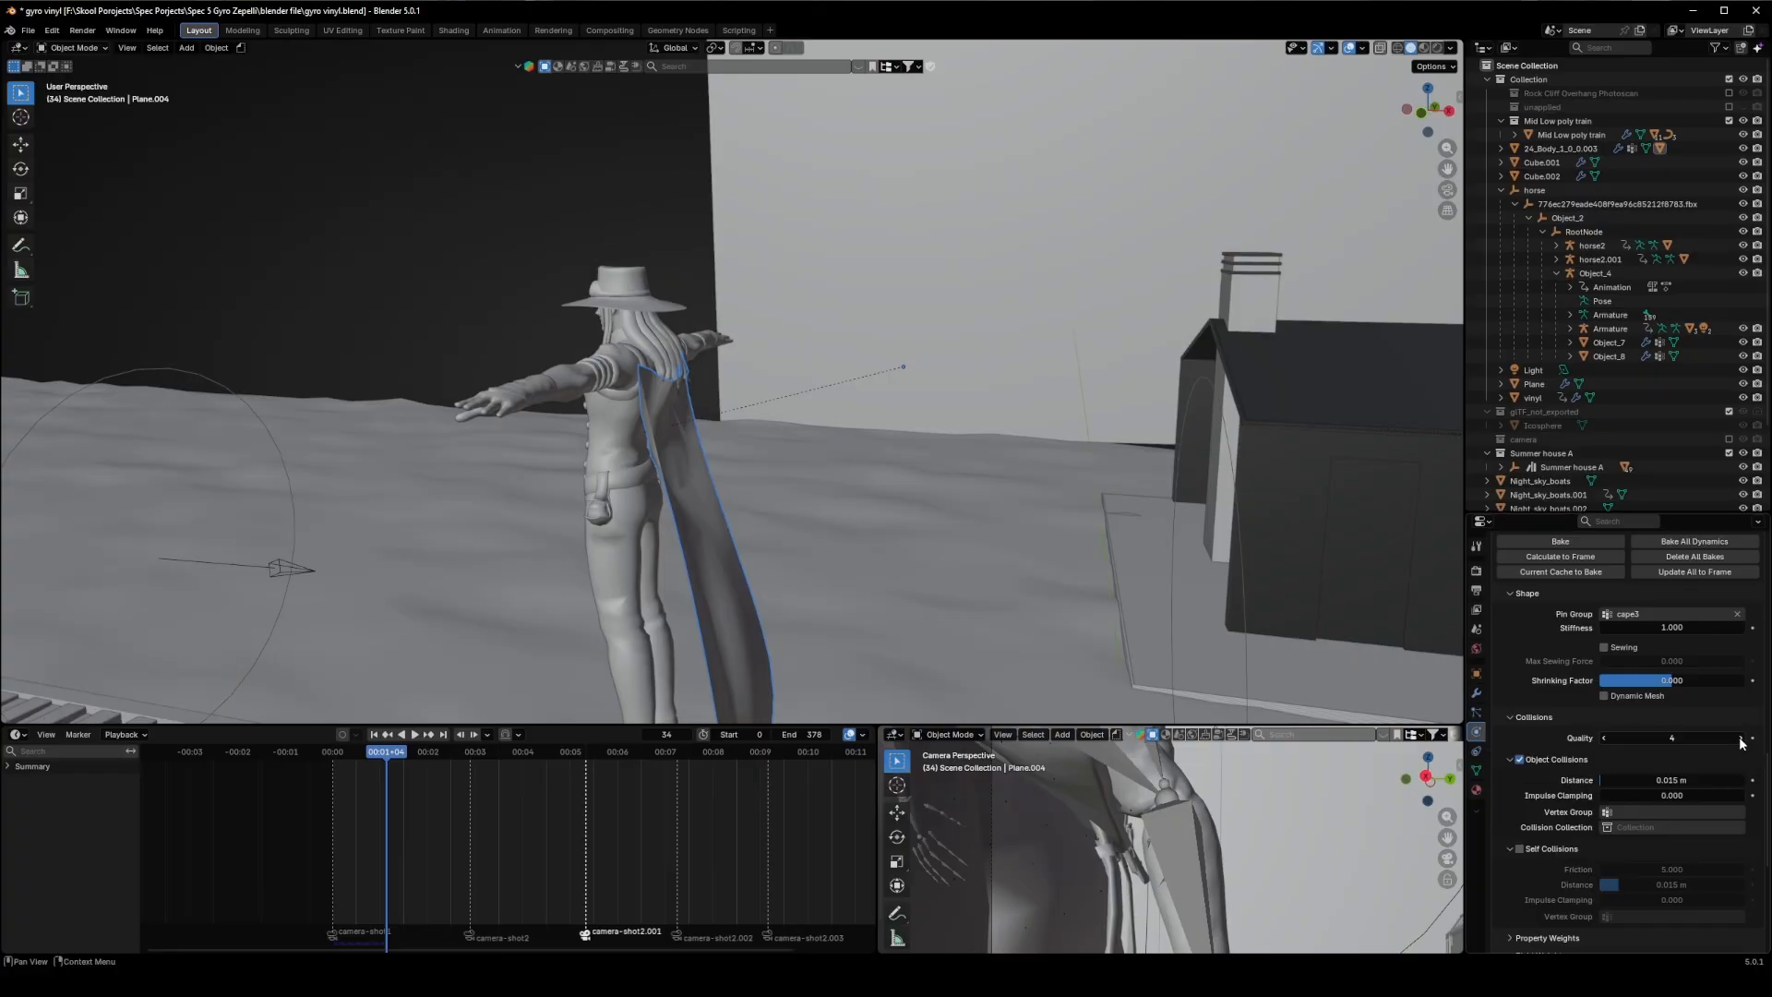
pyautogui.click(1521, 849)
pyautogui.moveTo(878, 484)
pyautogui.mouseDown(button='middle')
pyautogui.moveTo(697, 451)
pyautogui.moveTo(890, 463)
pyautogui.moveTo(874, 469)
pyautogui.mouseUp(button='middle')
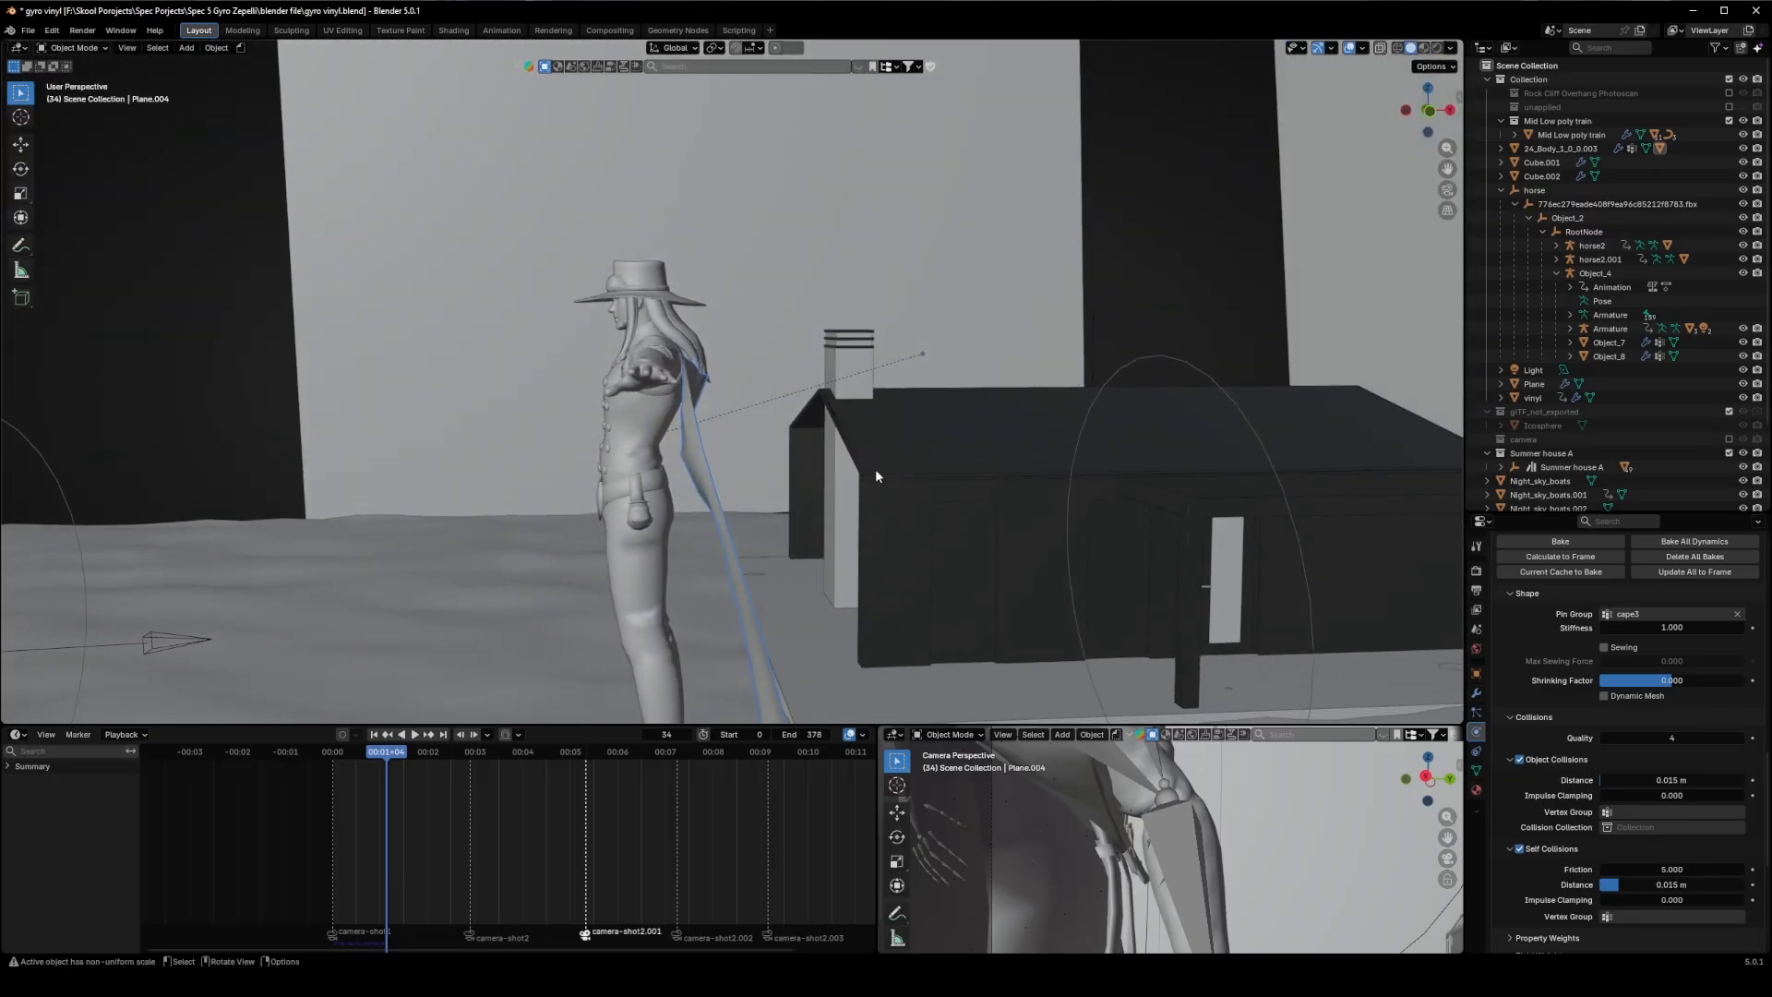
# Step: Set the cape's self-collision distance to 0.001 m
pyautogui.scroll(-2, 1648, 773)
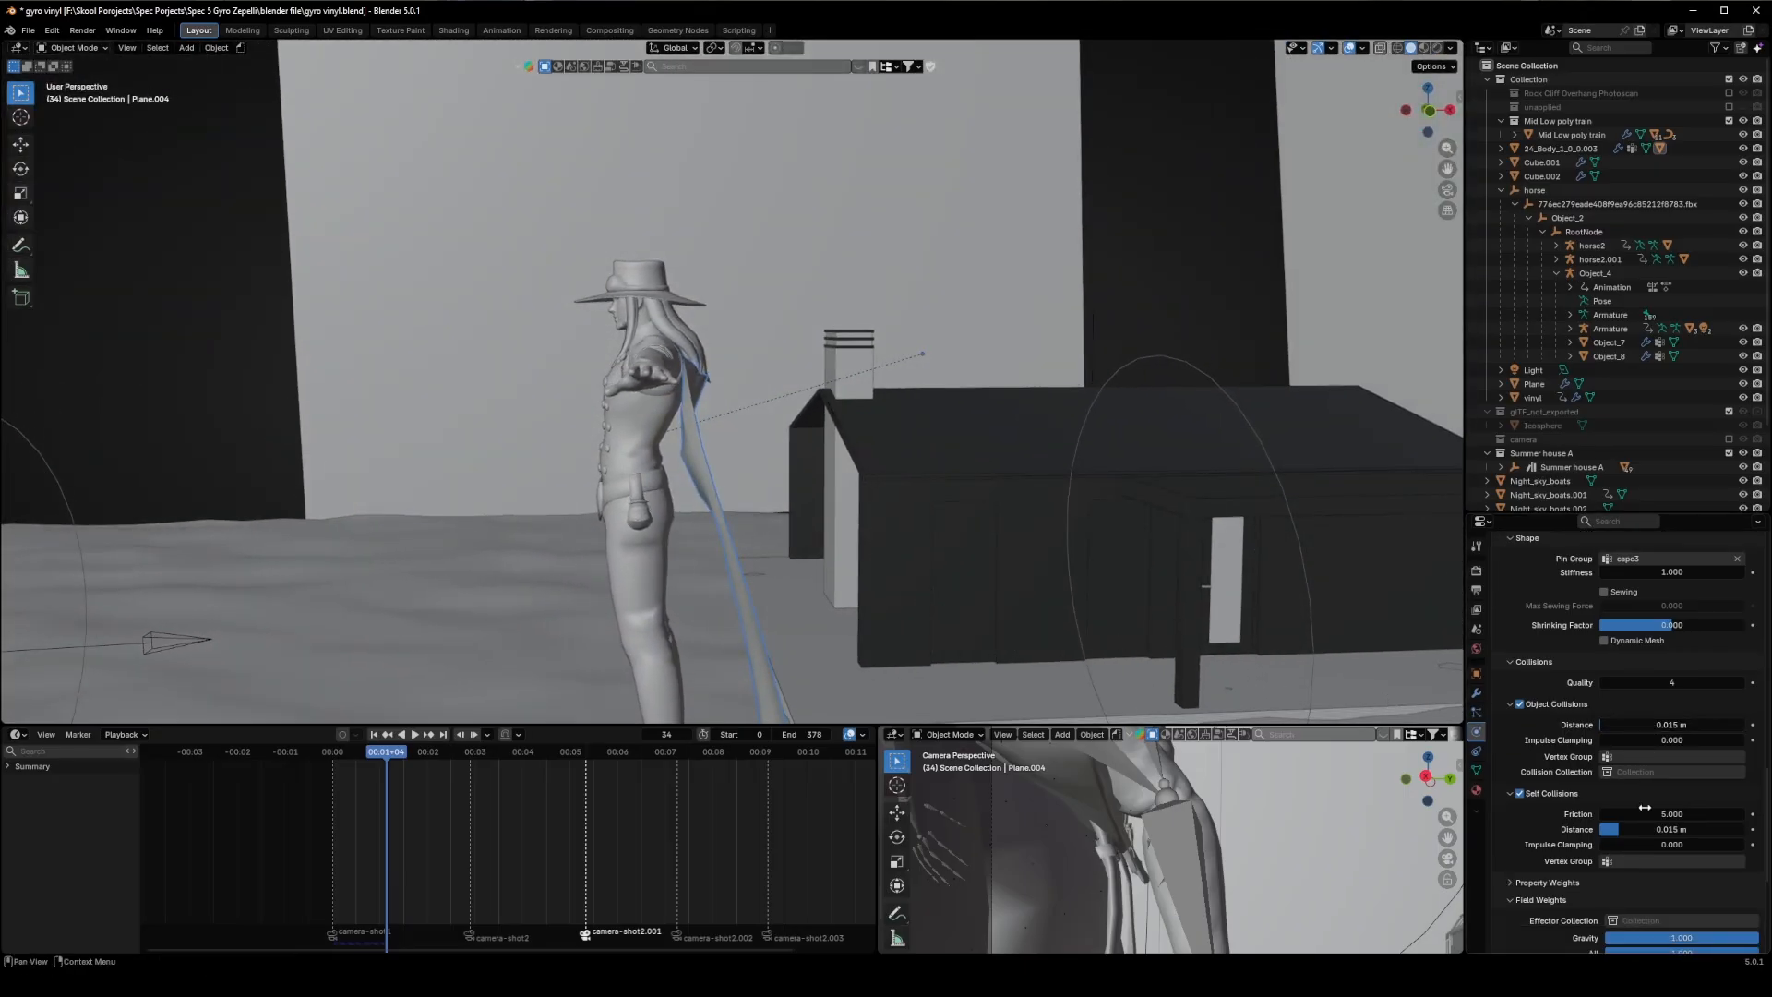
pyautogui.click(1642, 829)
pyautogui.click(1642, 828)
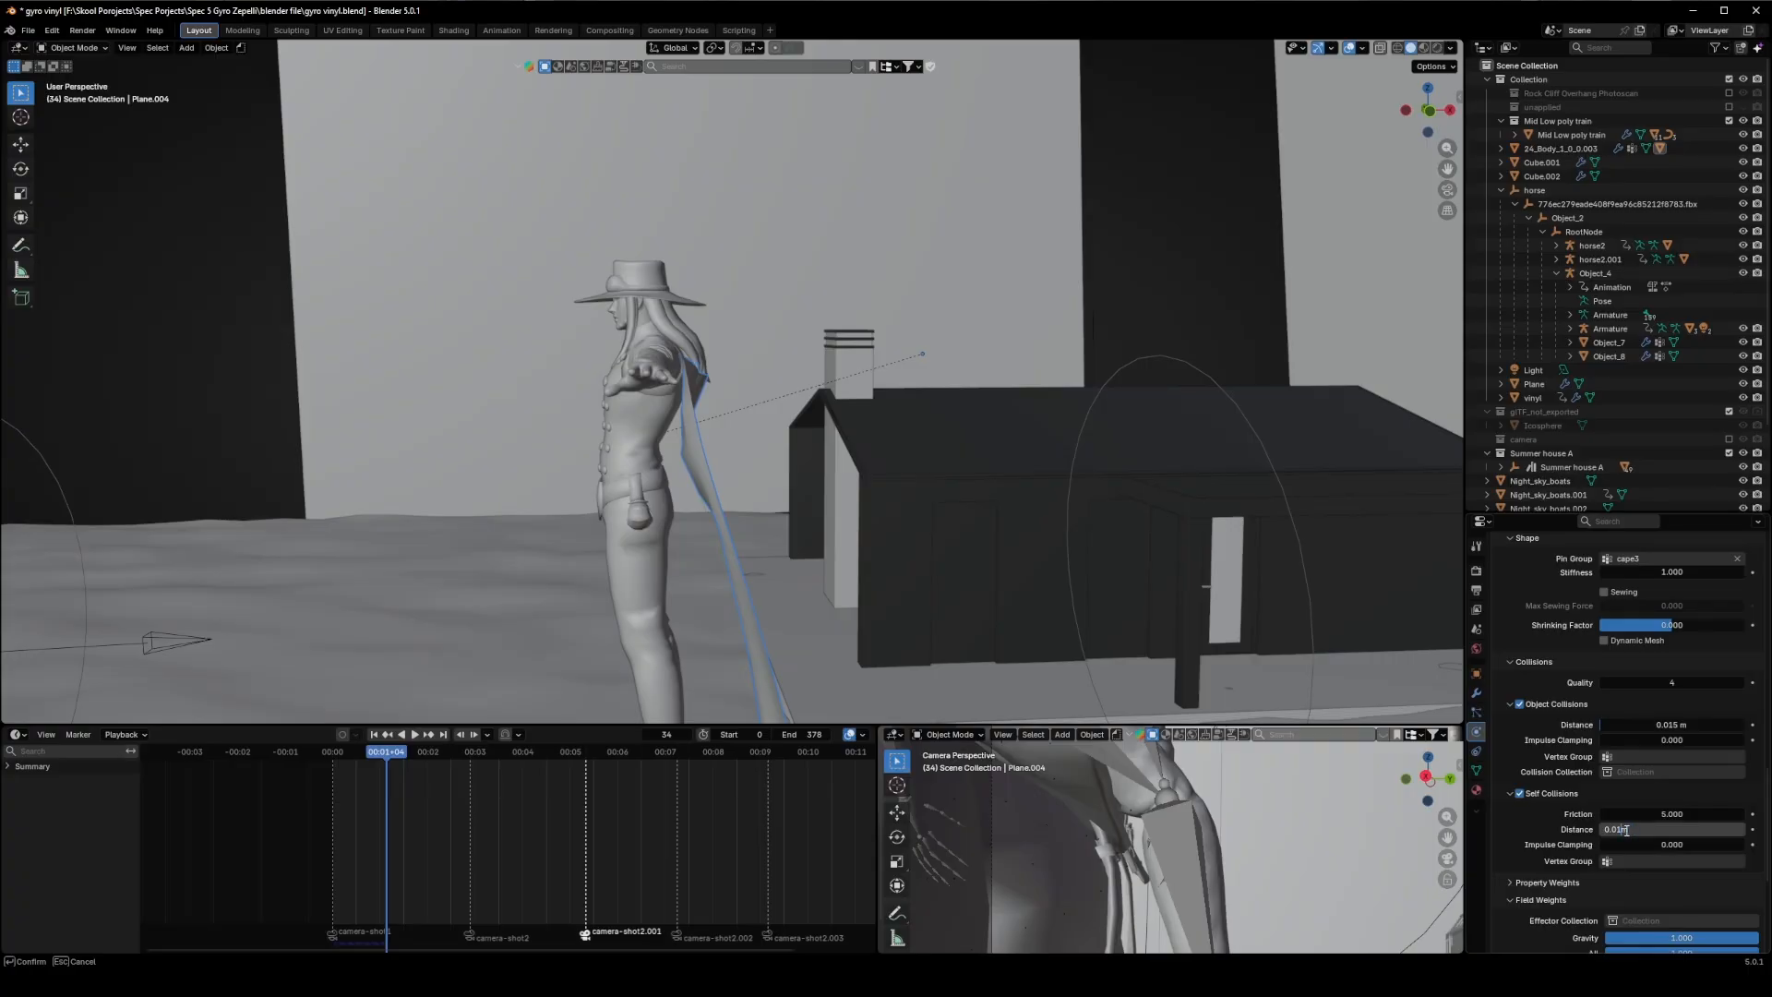
pyautogui.write('0.001')
pyautogui.press('Return')
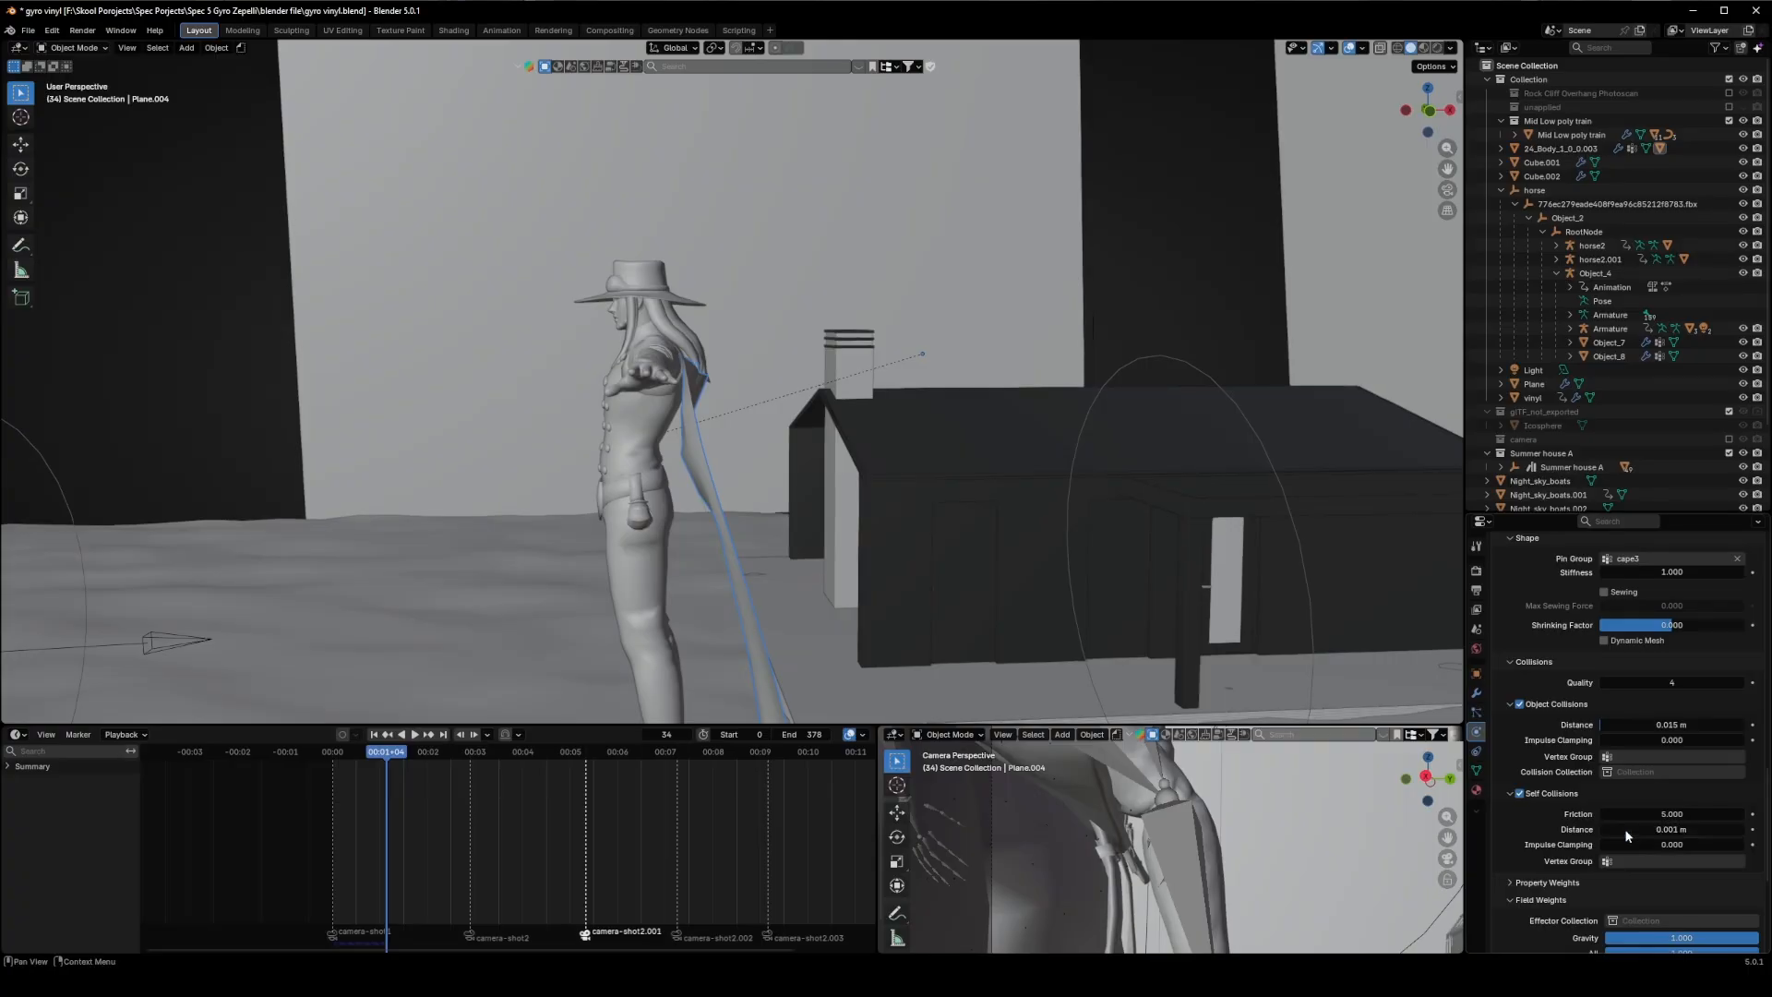
# Step: Replay the cloth simulation from the first frame and check the cape's motion with the new collision settings
pyautogui.click(335, 752)
pyautogui.press('space')
pyautogui.moveTo(720, 458); pyautogui.dragTo(619, 497, button='middle')
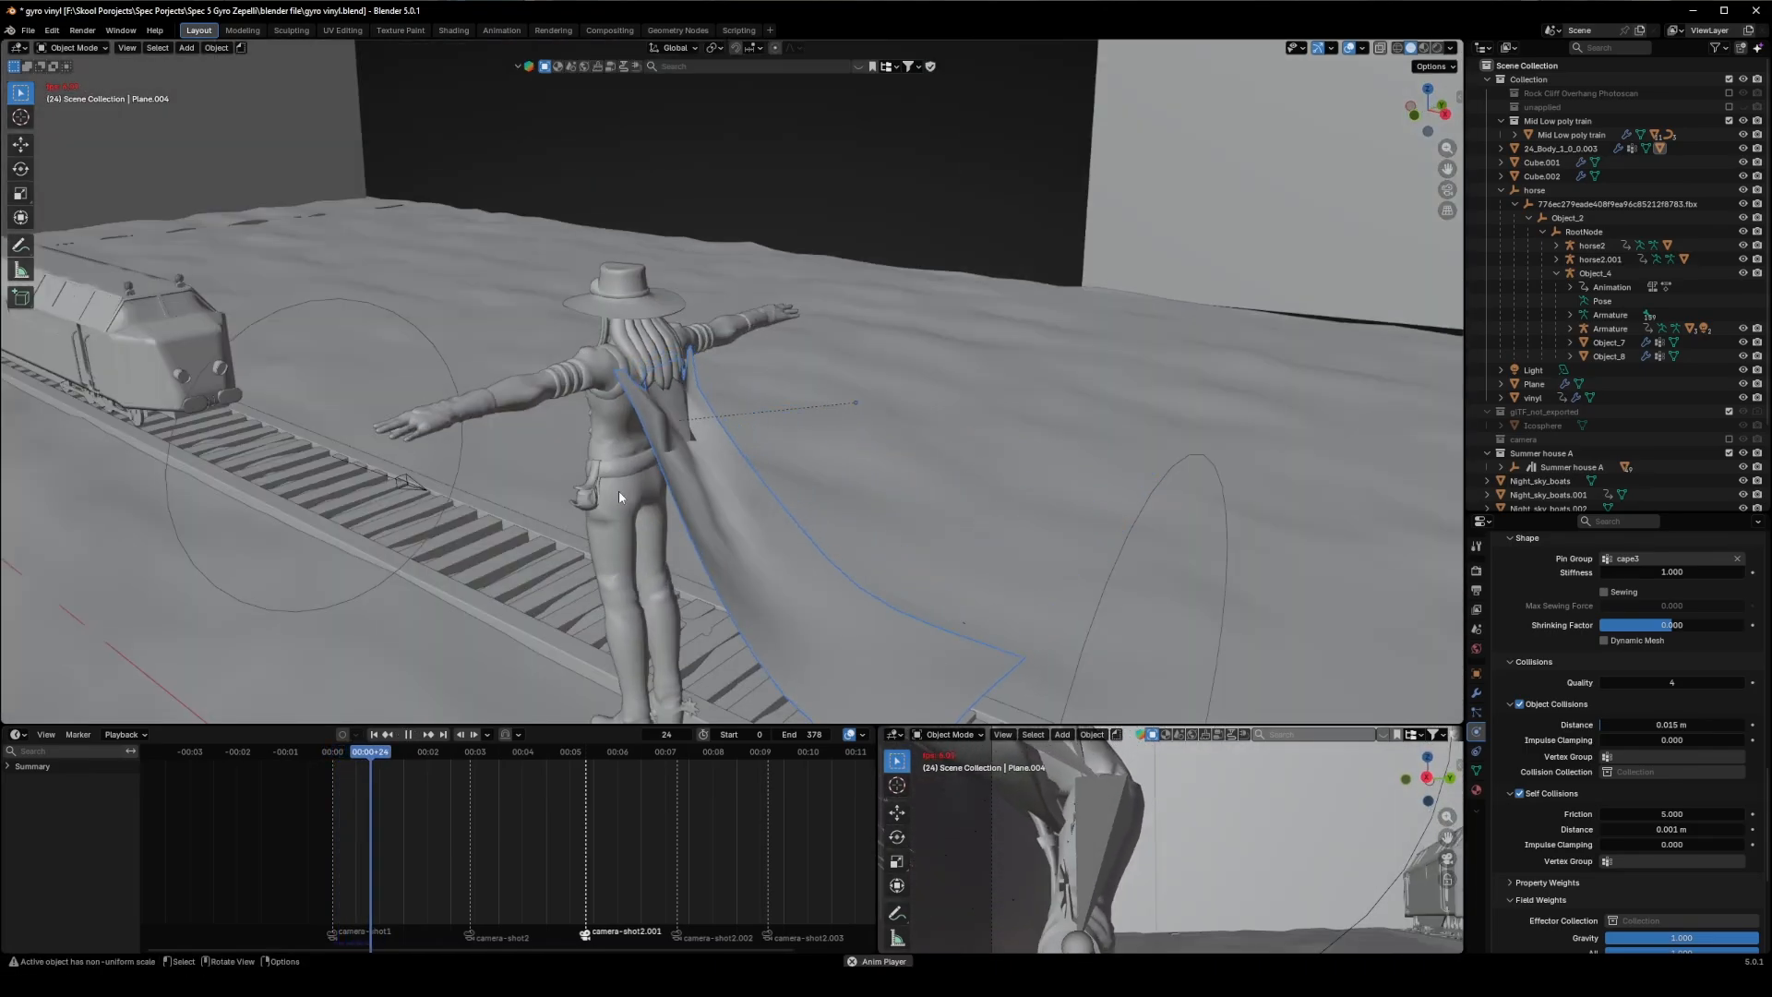
pyautogui.press('space')
pyautogui.scroll(-5, 1573, 796)
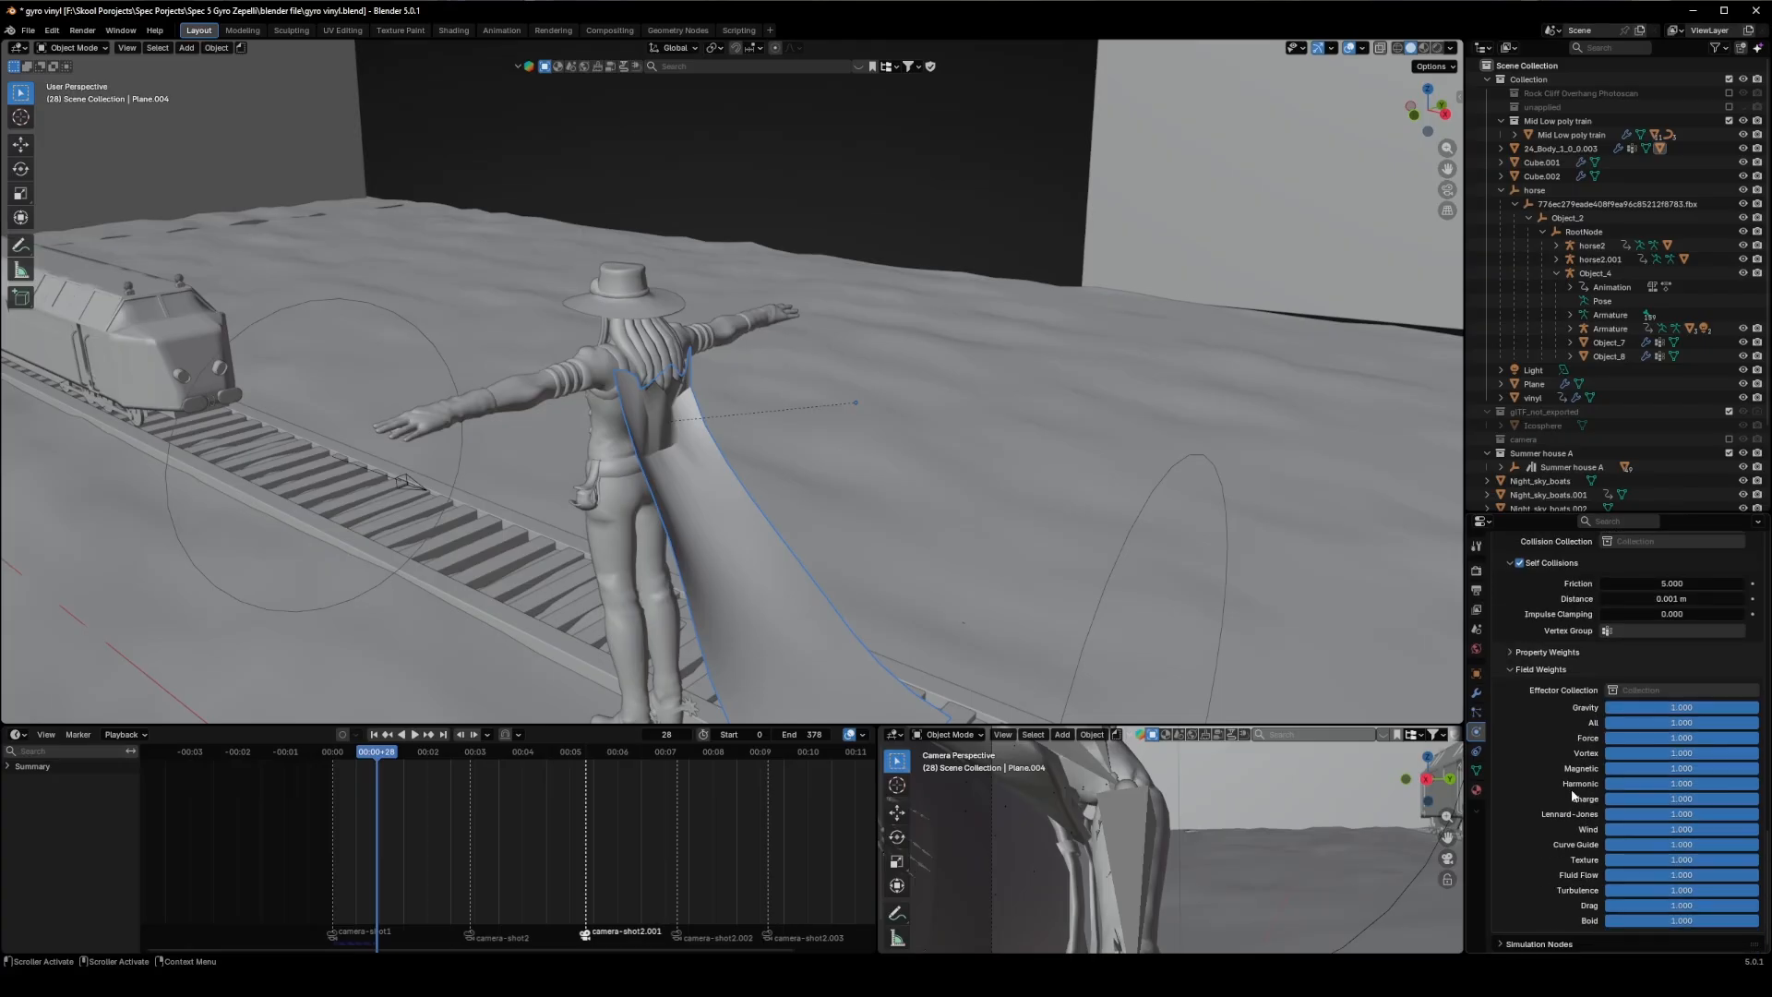
pyautogui.scroll(3, 1587, 797)
pyautogui.scroll(-3, 1661, 803)
pyautogui.scroll(4, 1525, 825)
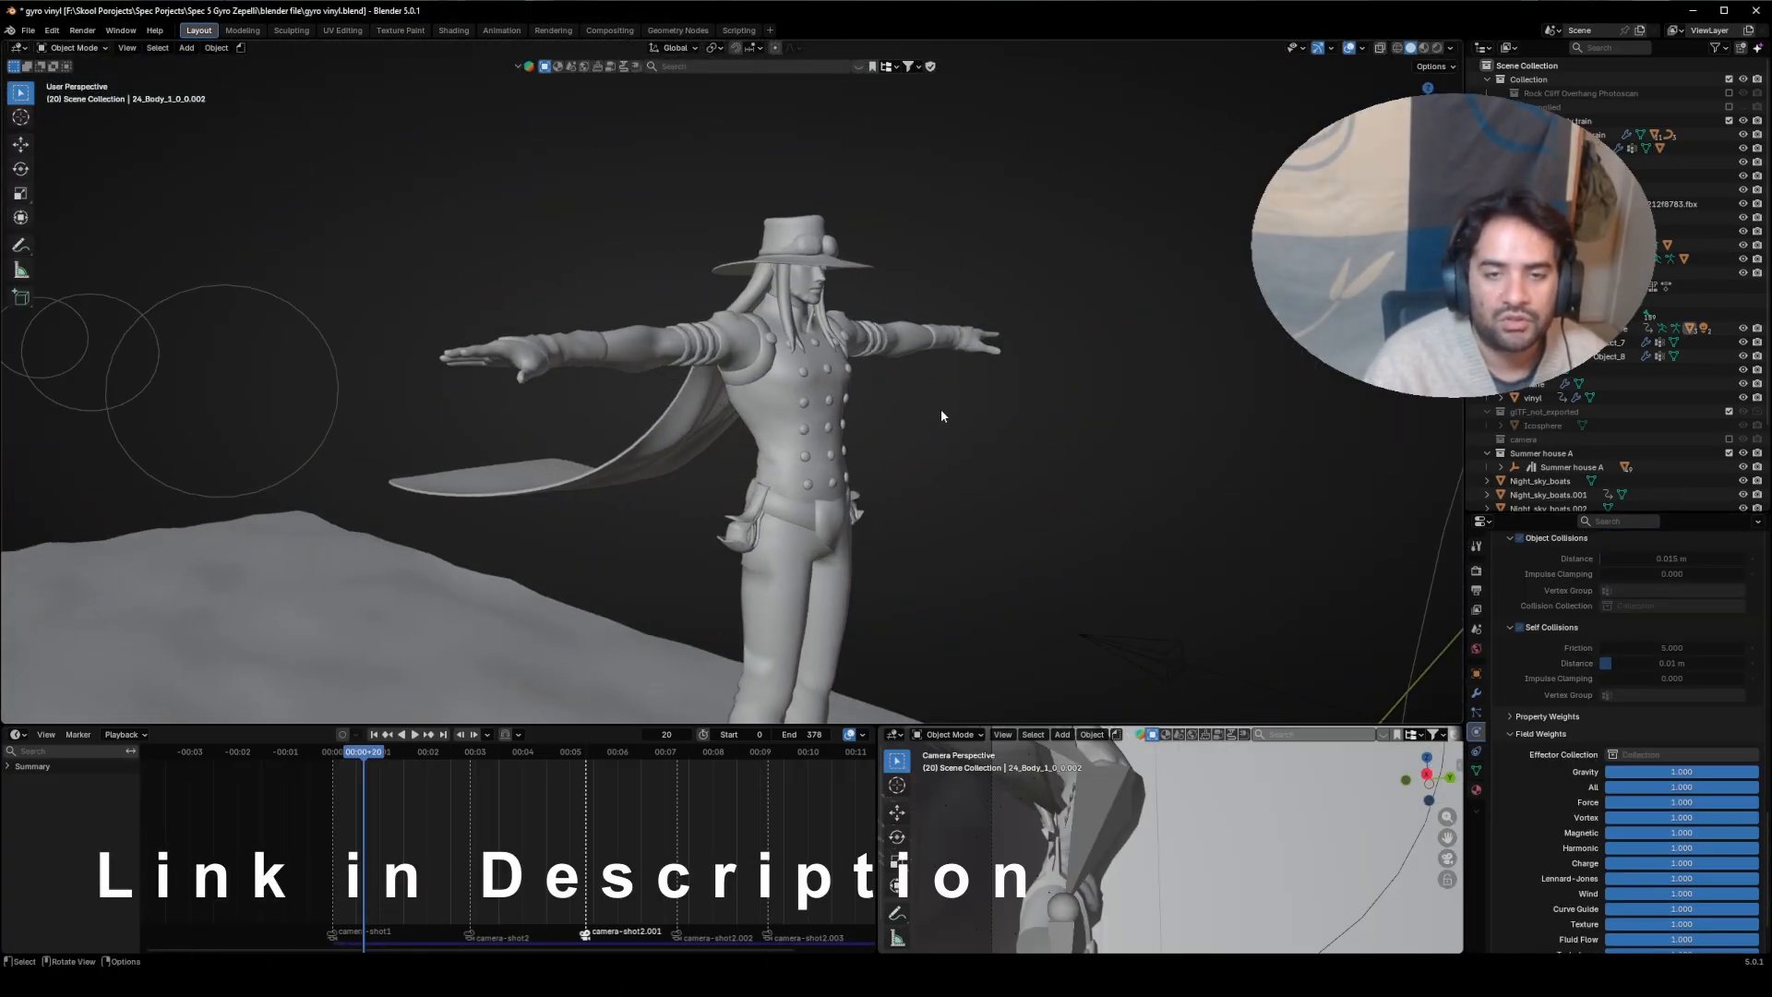
pyautogui.moveTo(940, 411); pyautogui.dragTo(753, 448, button='middle')
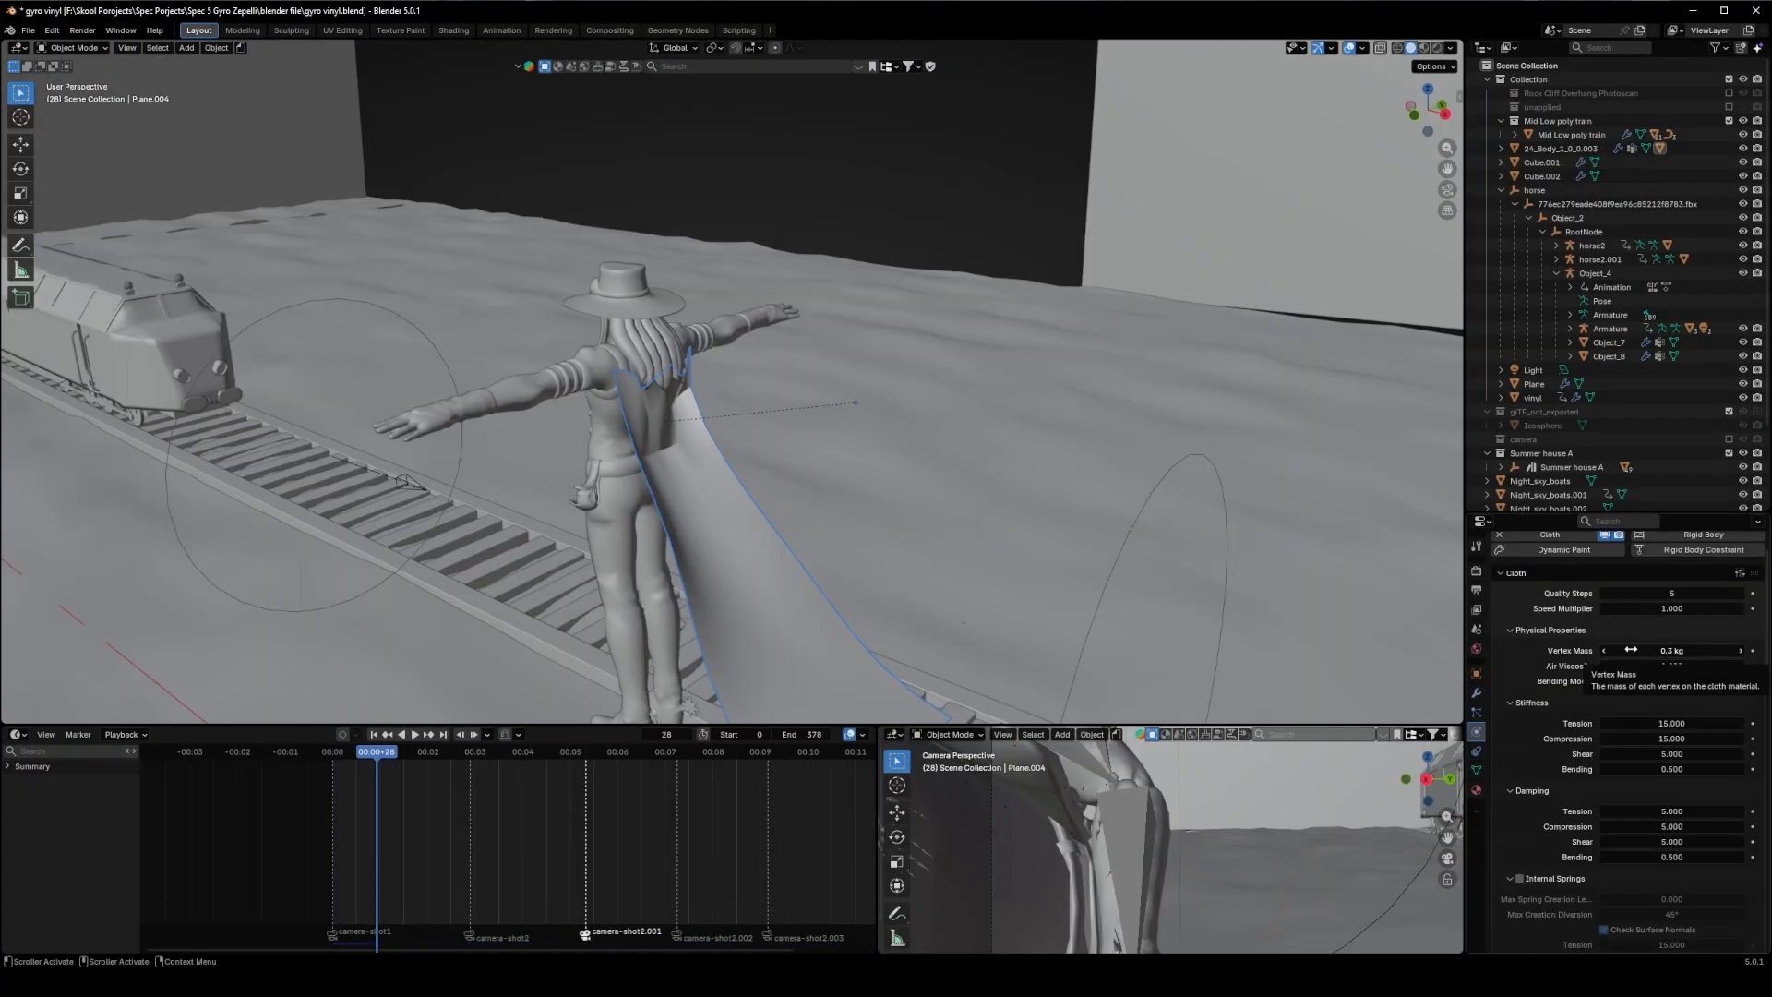
# Step: Add a Subdivision Surface modifier to the cape
pyautogui.moveTo(779, 356); pyautogui.dragTo(810, 367, button='middle')
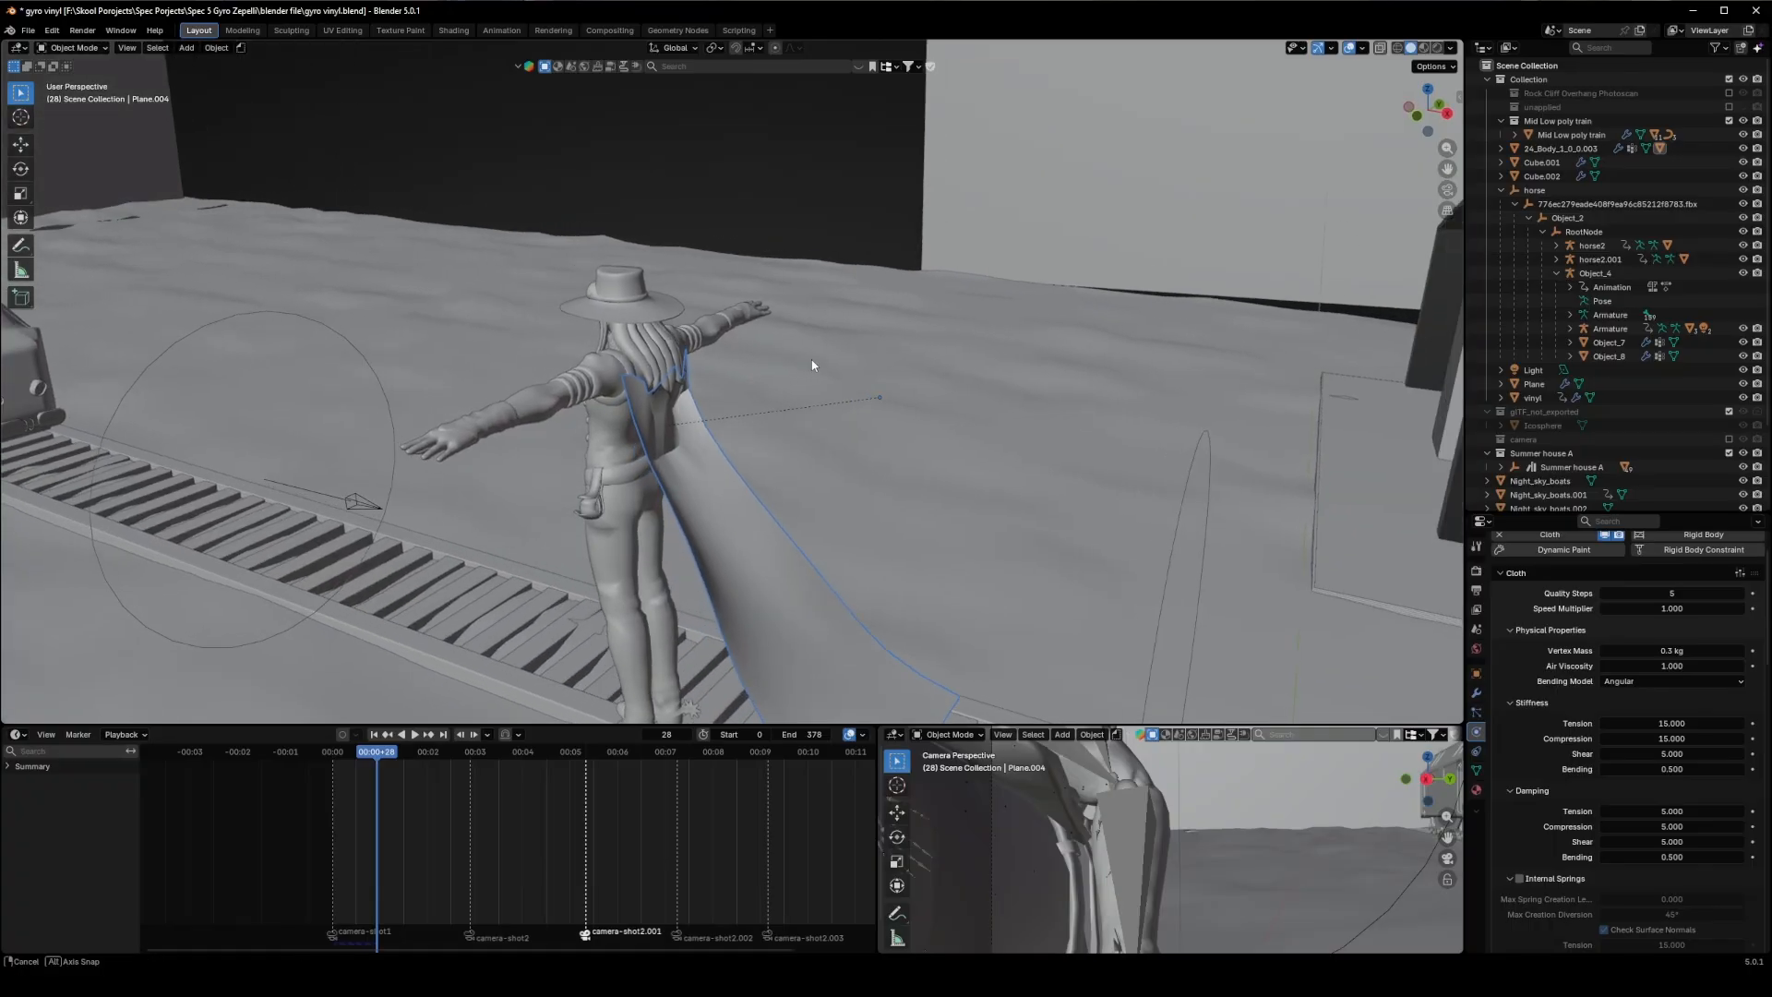
pyautogui.click(1479, 684)
pyautogui.click(1557, 568)
pyautogui.moveTo(1558, 566)
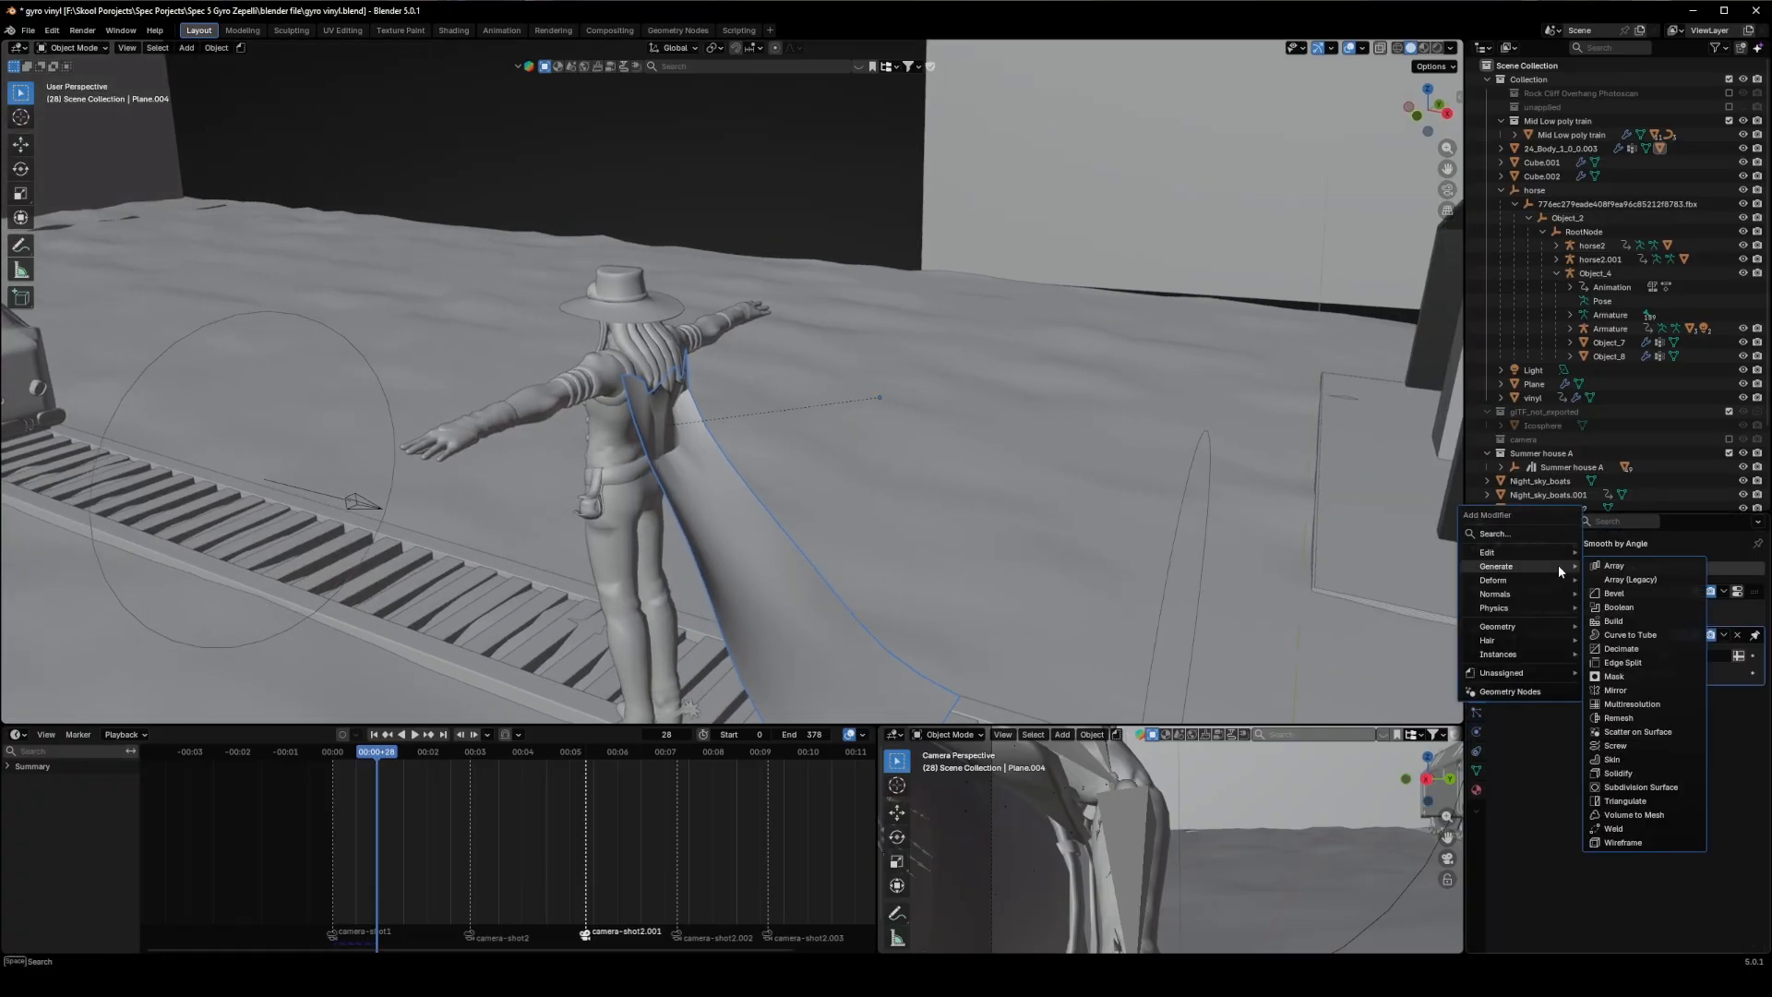
pyautogui.click(1642, 786)
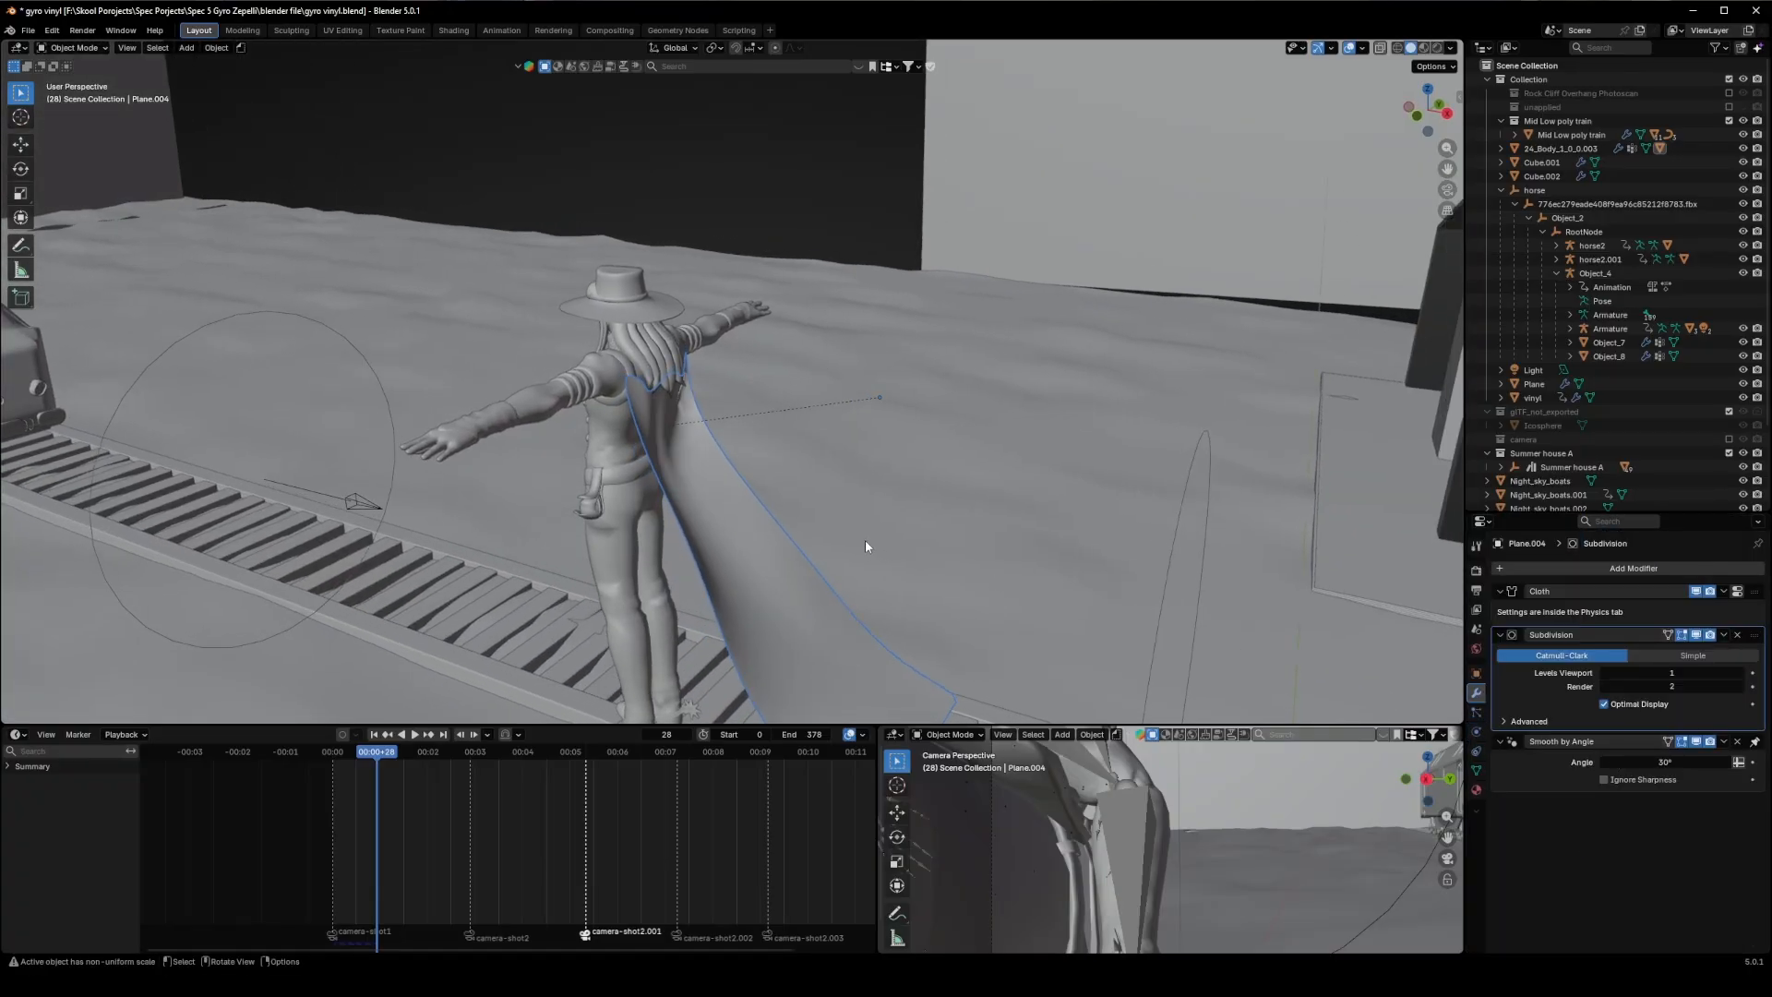
# Step: Play the animation from the start to check the subdivided cape's cloth motion from behind the character
pyautogui.moveTo(865, 539); pyautogui.dragTo(786, 515, button='middle')
pyautogui.hotkey('shift', 'Left')
pyautogui.press('space')
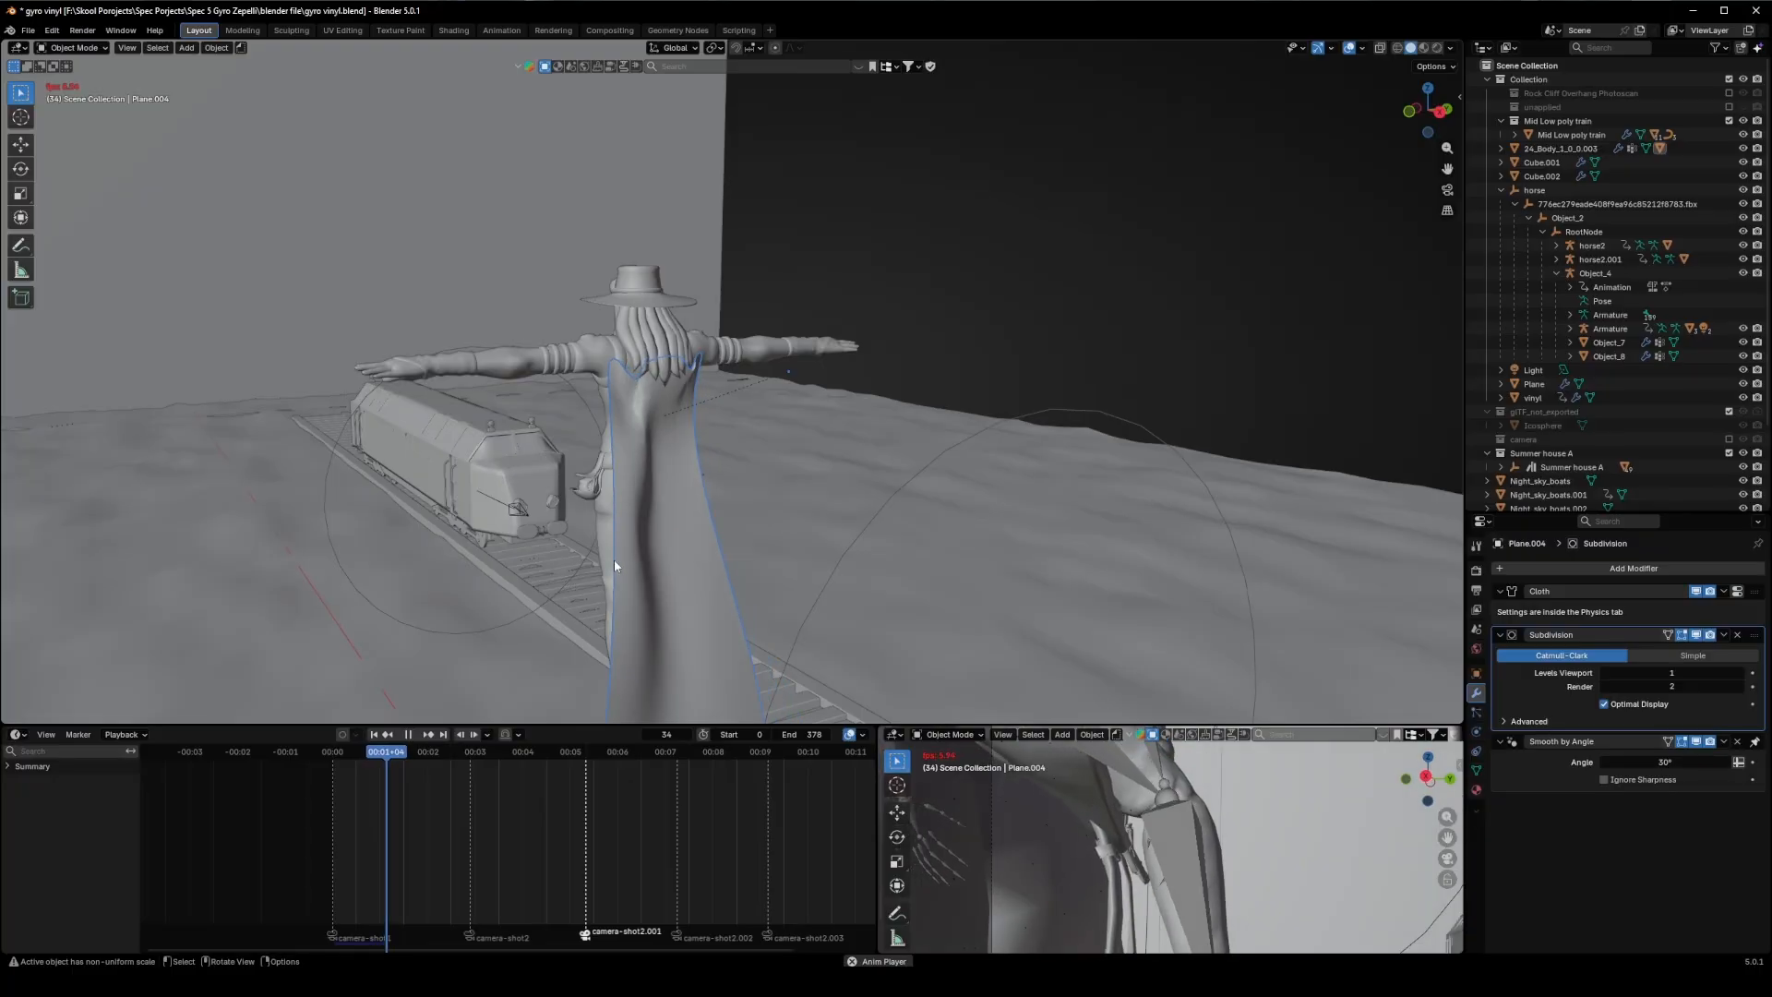
# Step: Stop the playback and add a Solidify modifier to the cape
pyautogui.press('space')
pyautogui.click(1586, 565)
pyautogui.moveTo(1587, 564)
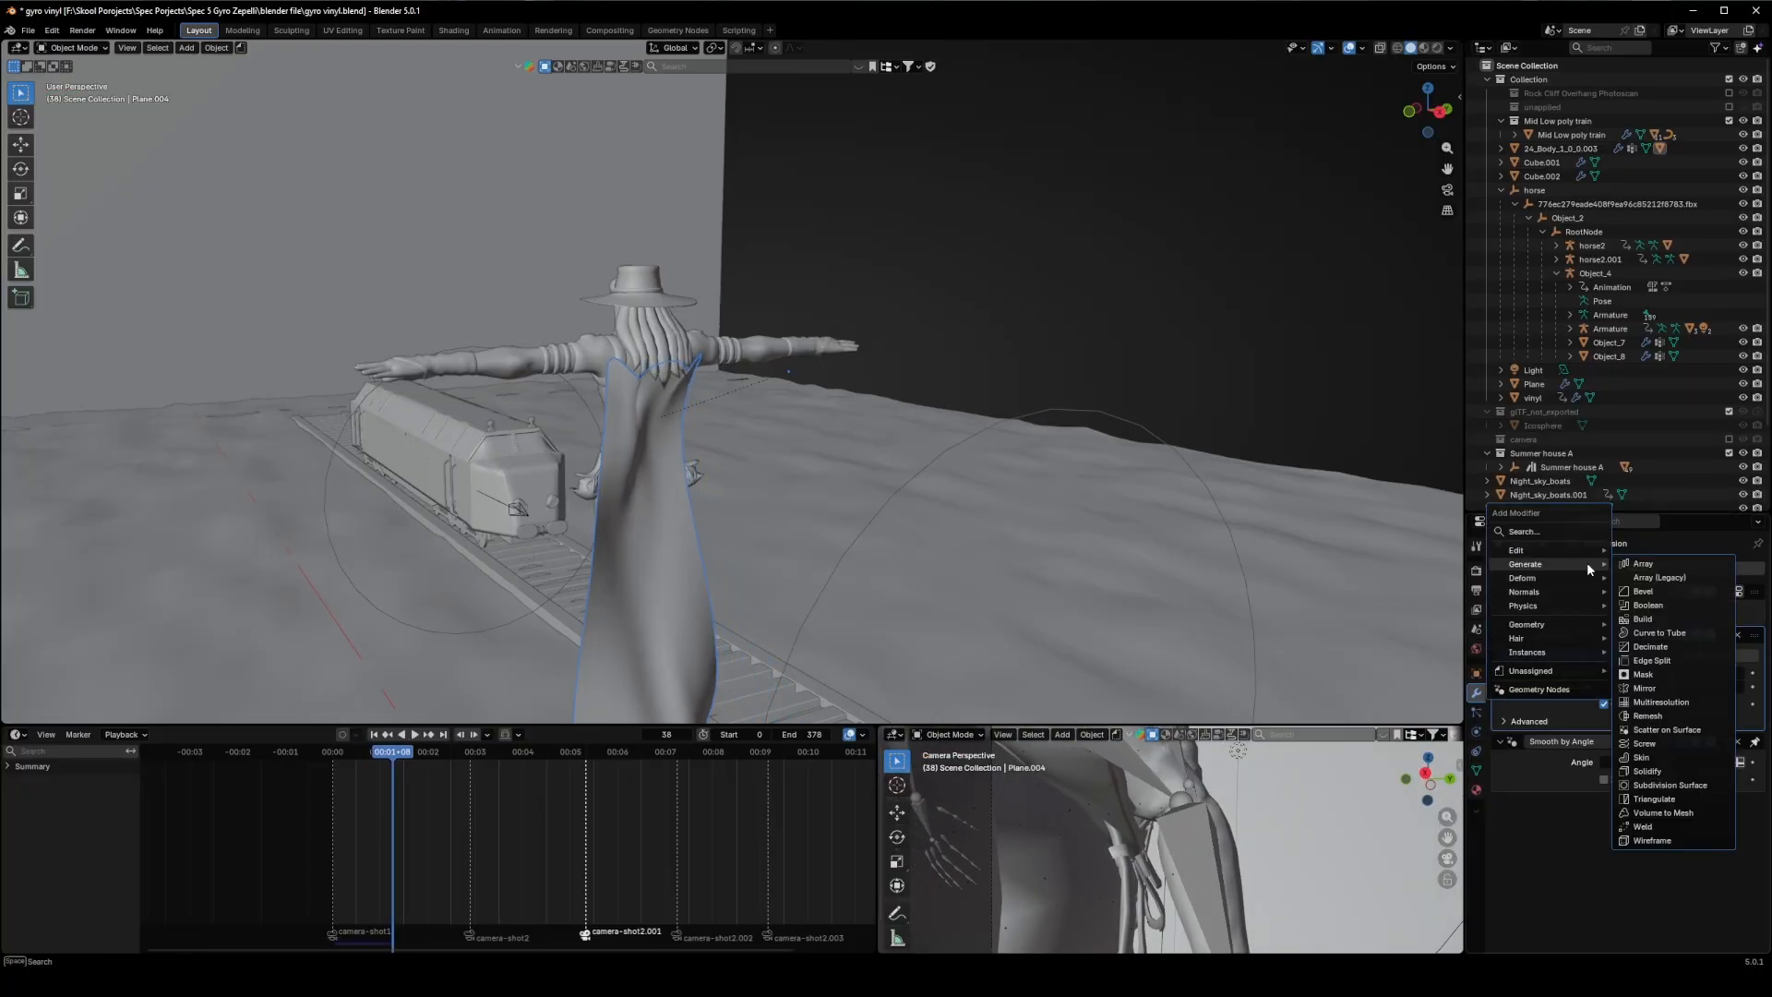
pyautogui.click(1661, 770)
# Step: Delete the existing wind force field beside the cowboy character
pyautogui.scroll(4, 899, 489)
pyautogui.moveTo(815, 503); pyautogui.dragTo(881, 476, button='middle')
pyautogui.scroll(2, 866, 480)
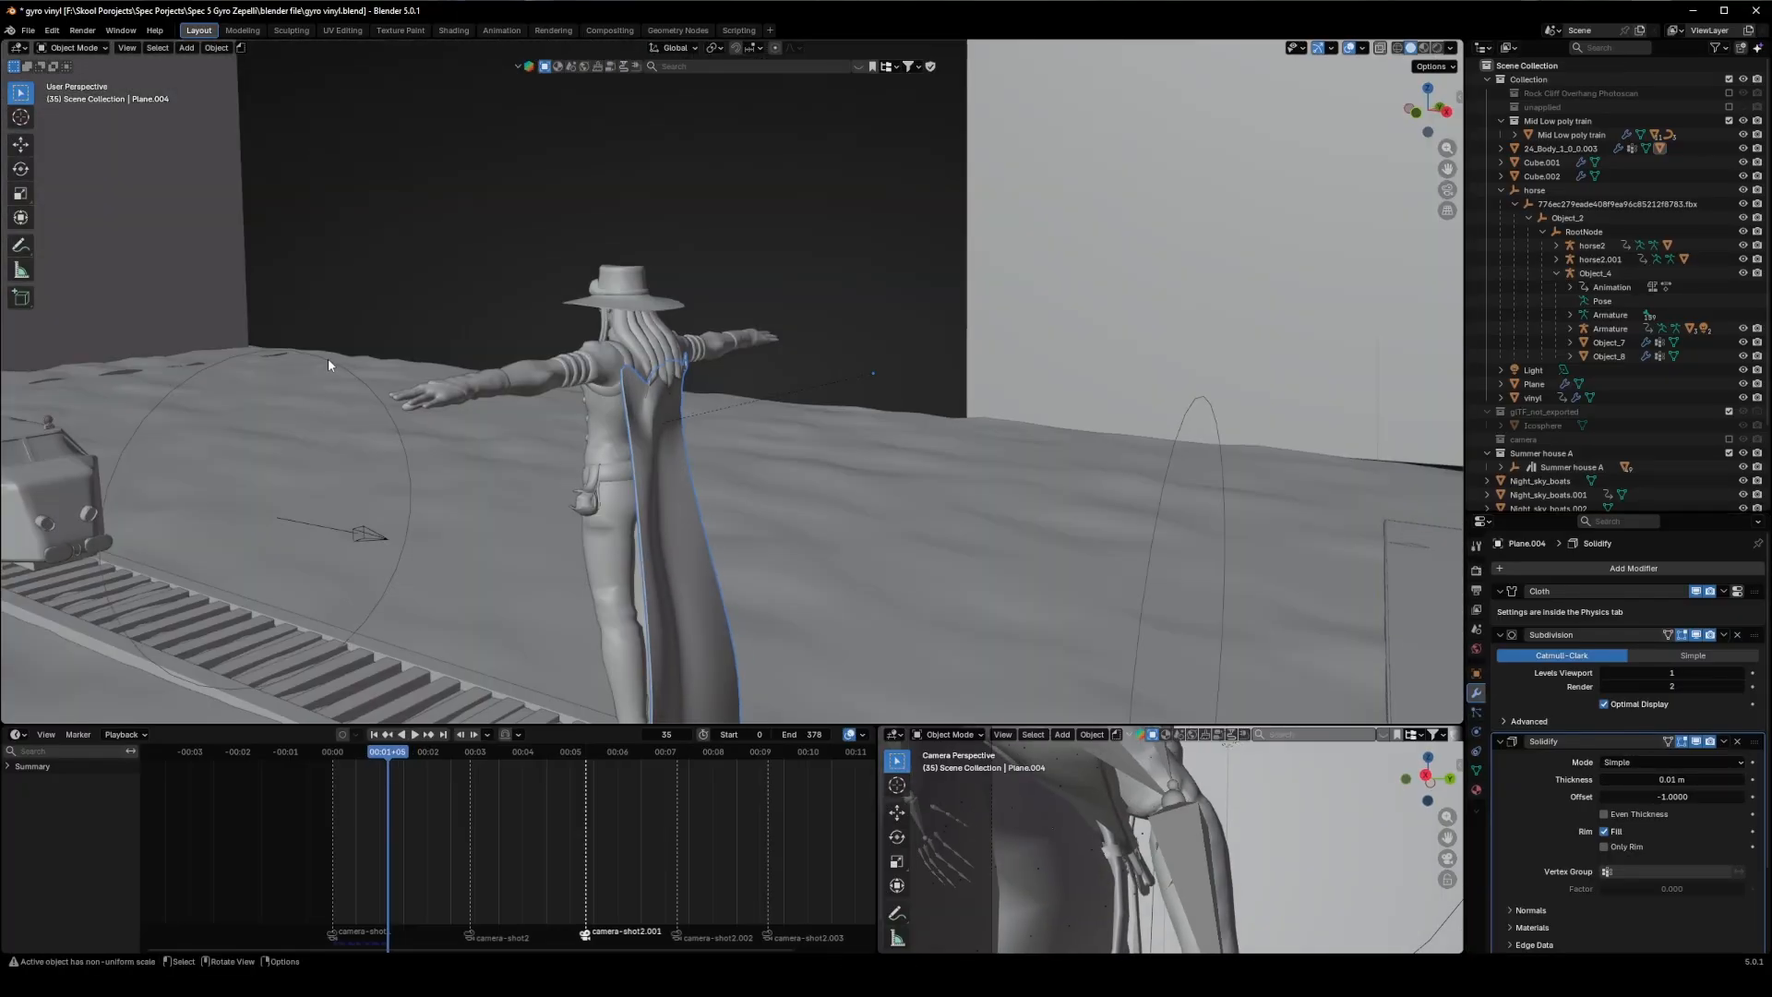
pyautogui.click(335, 365)
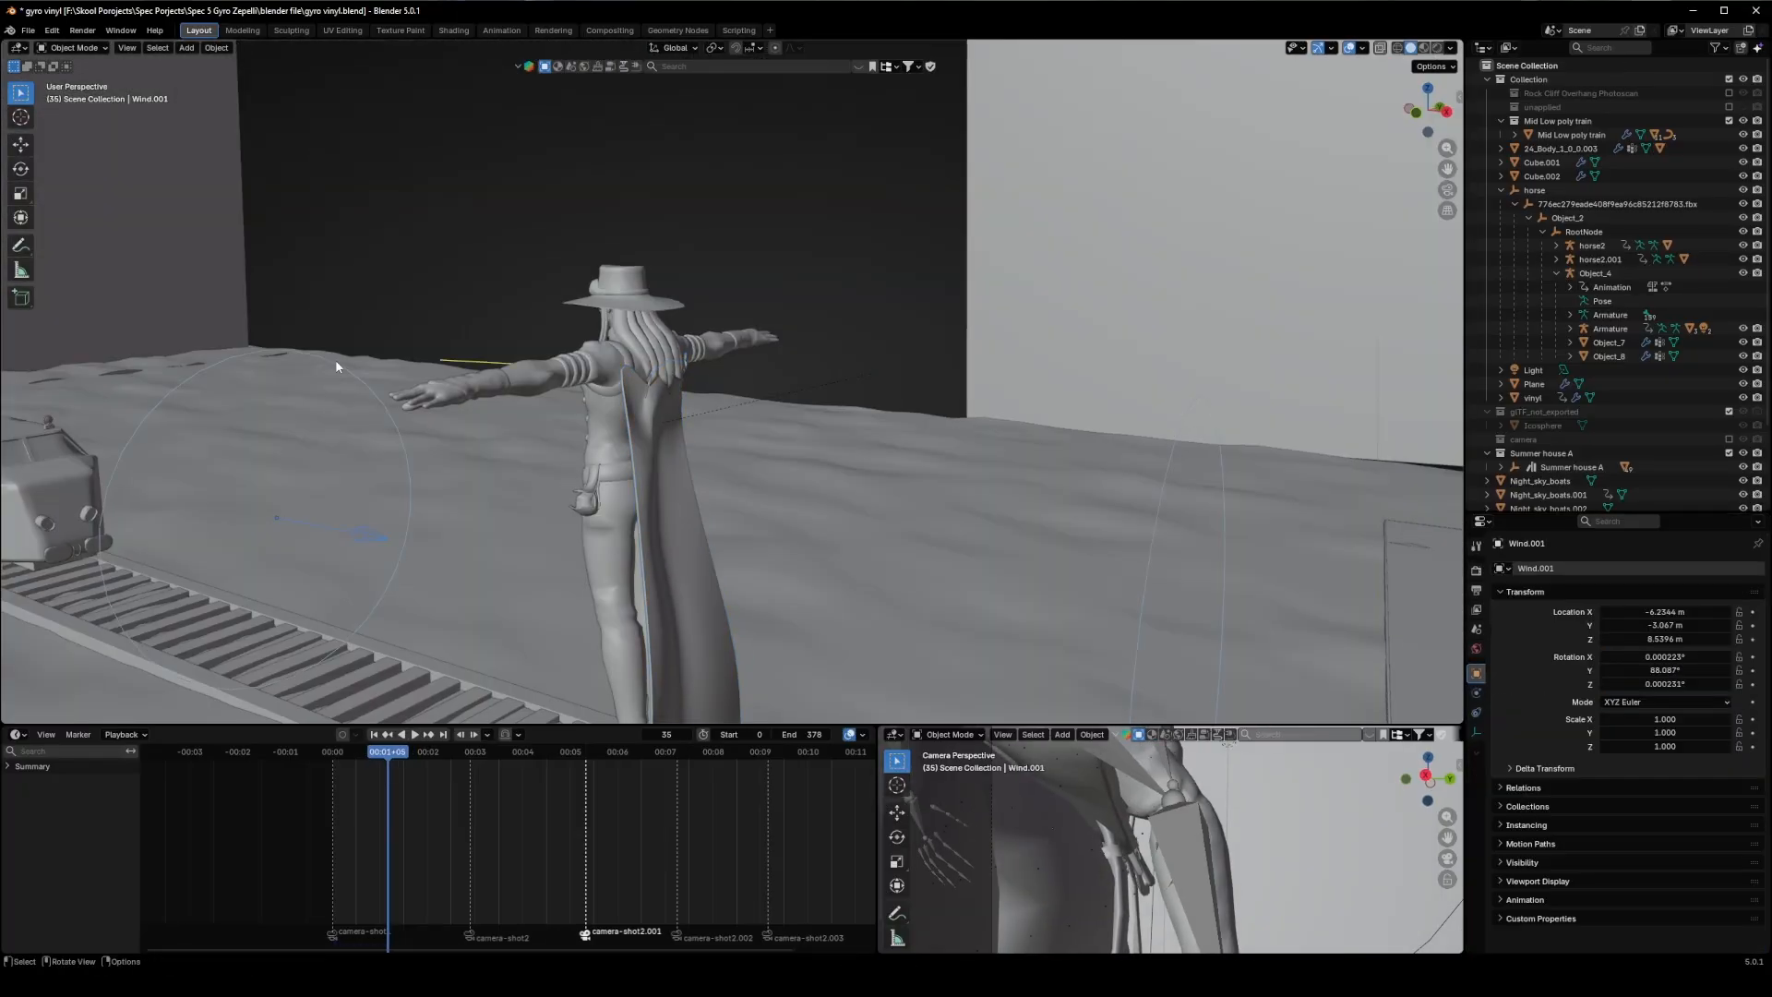
pyautogui.moveTo(367, 377); pyautogui.dragTo(495, 373, button='middle')
pyautogui.scroll(-3, 489, 378)
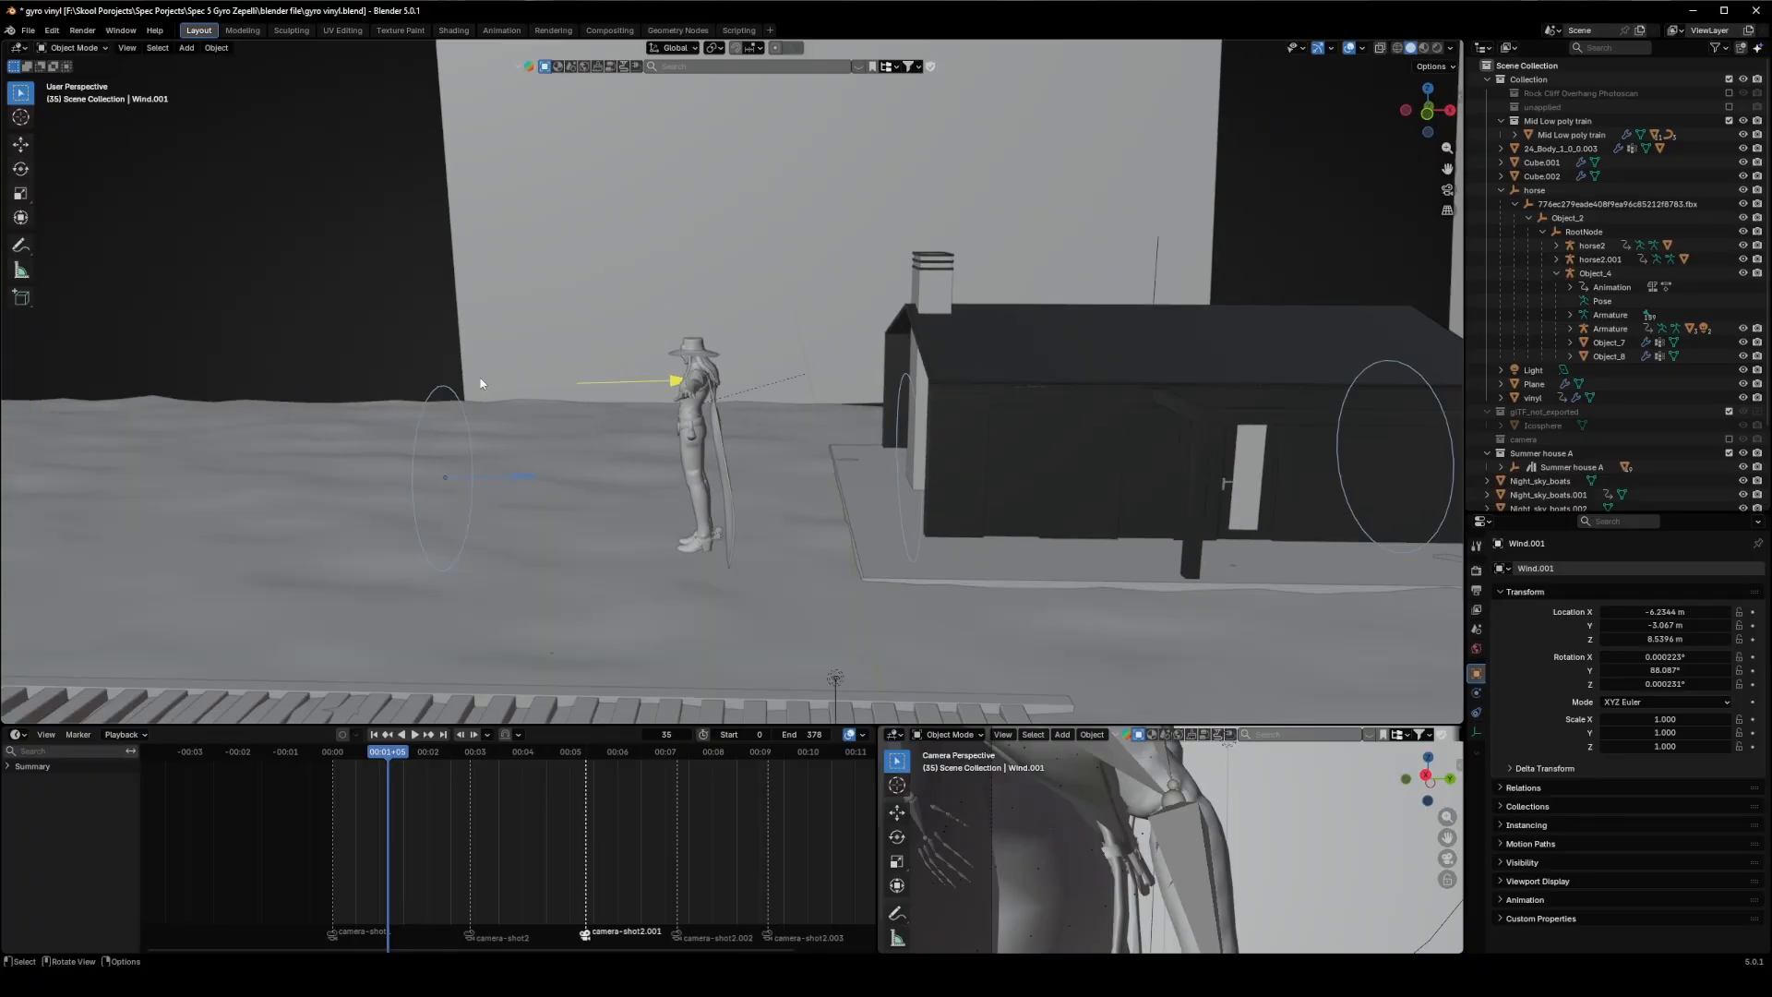
pyautogui.press('Delete')
# Step: Add a new Wind force field and place it in front of the cowboy character
pyautogui.click(186, 48)
pyautogui.moveTo(218, 50)
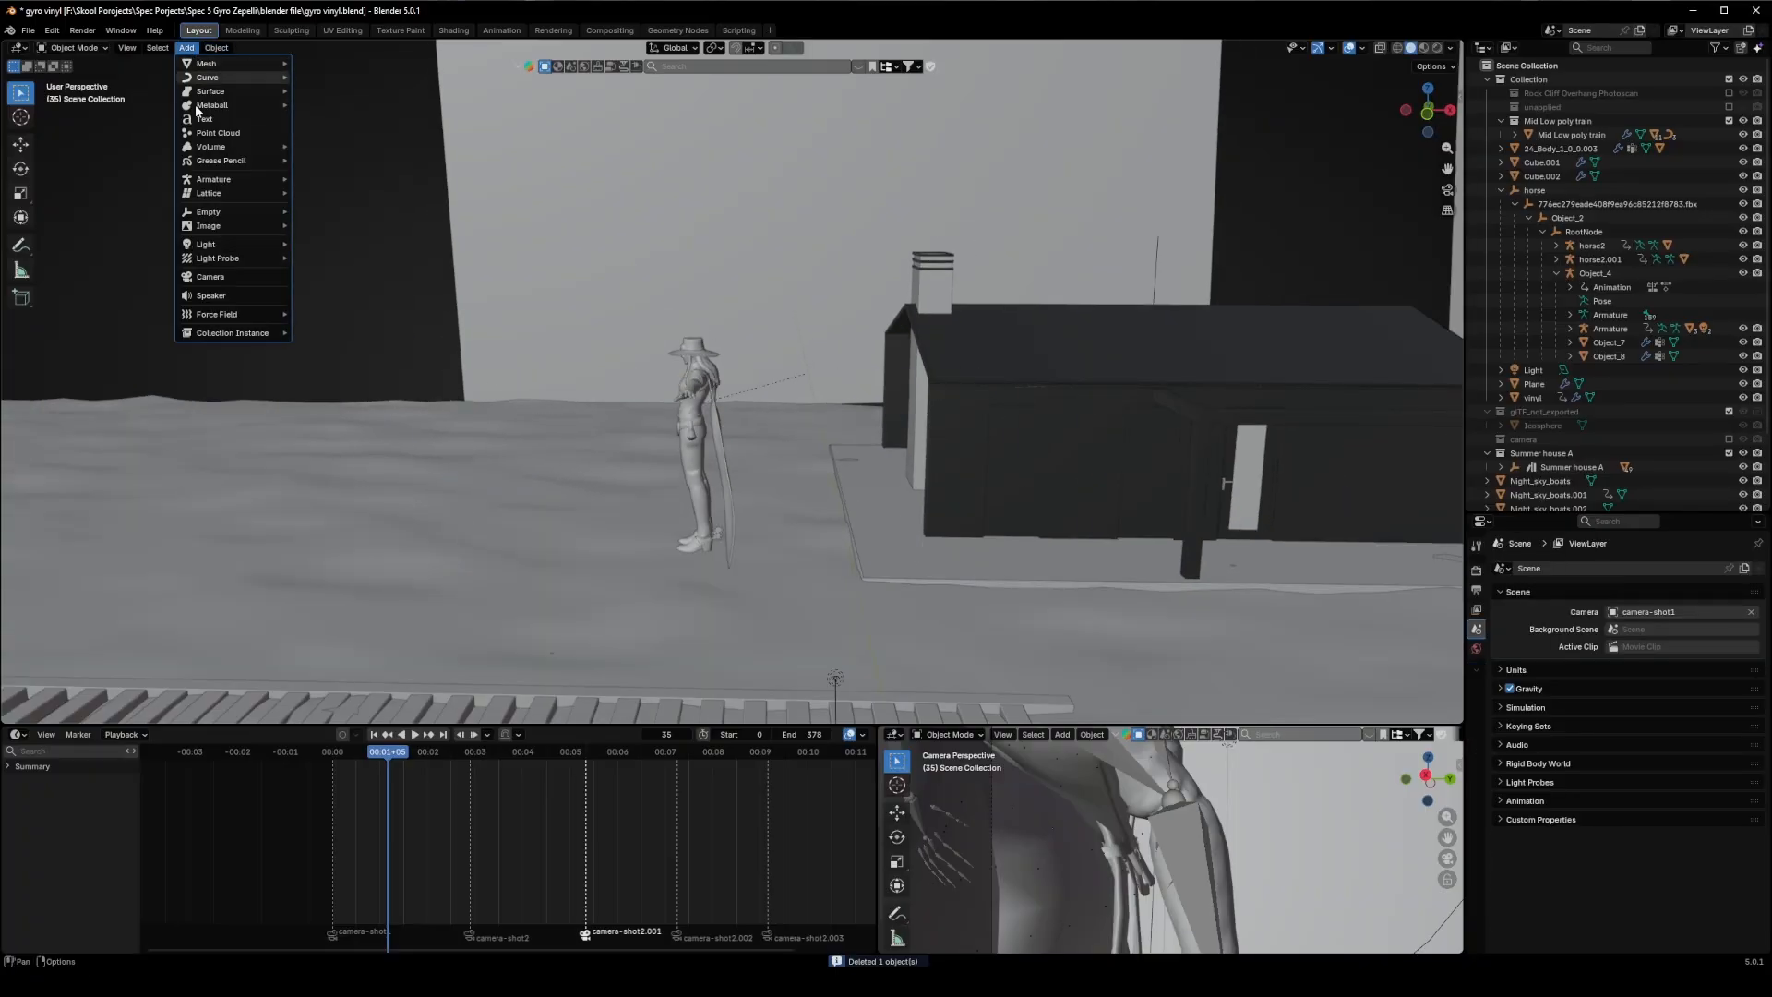
pyautogui.moveTo(222, 317)
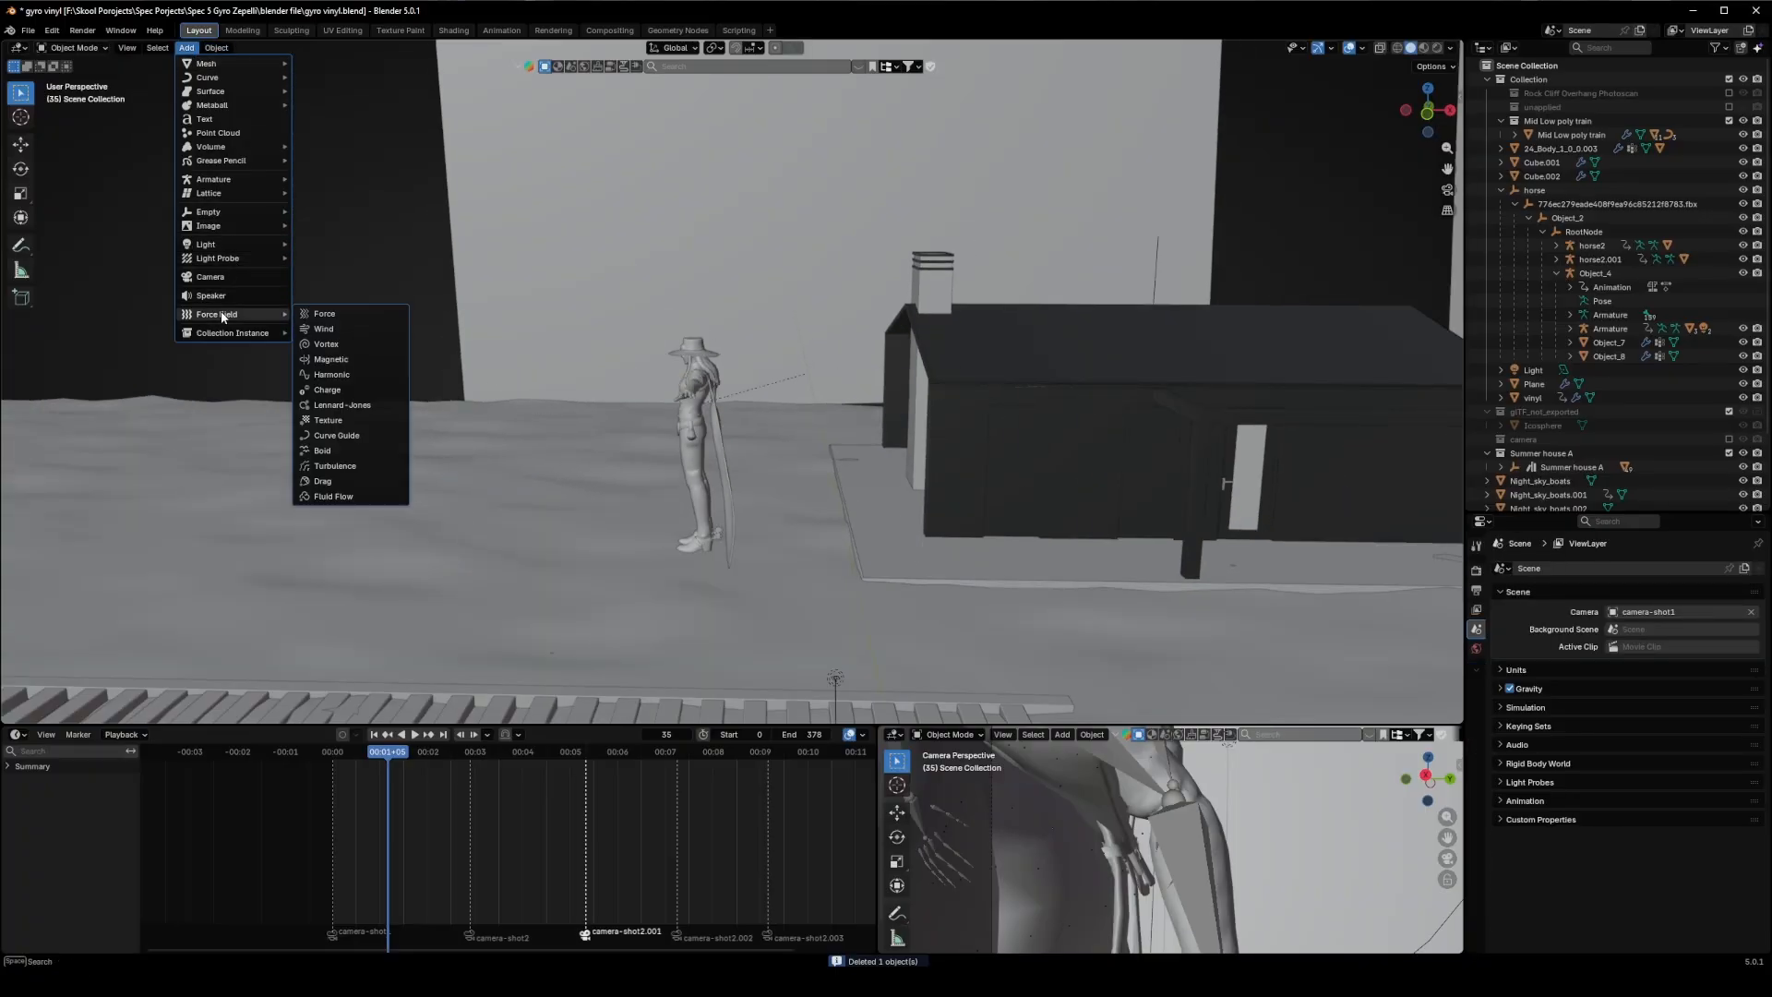
pyautogui.click(323, 329)
pyautogui.scroll(-5, 597, 461)
pyautogui.press('g')
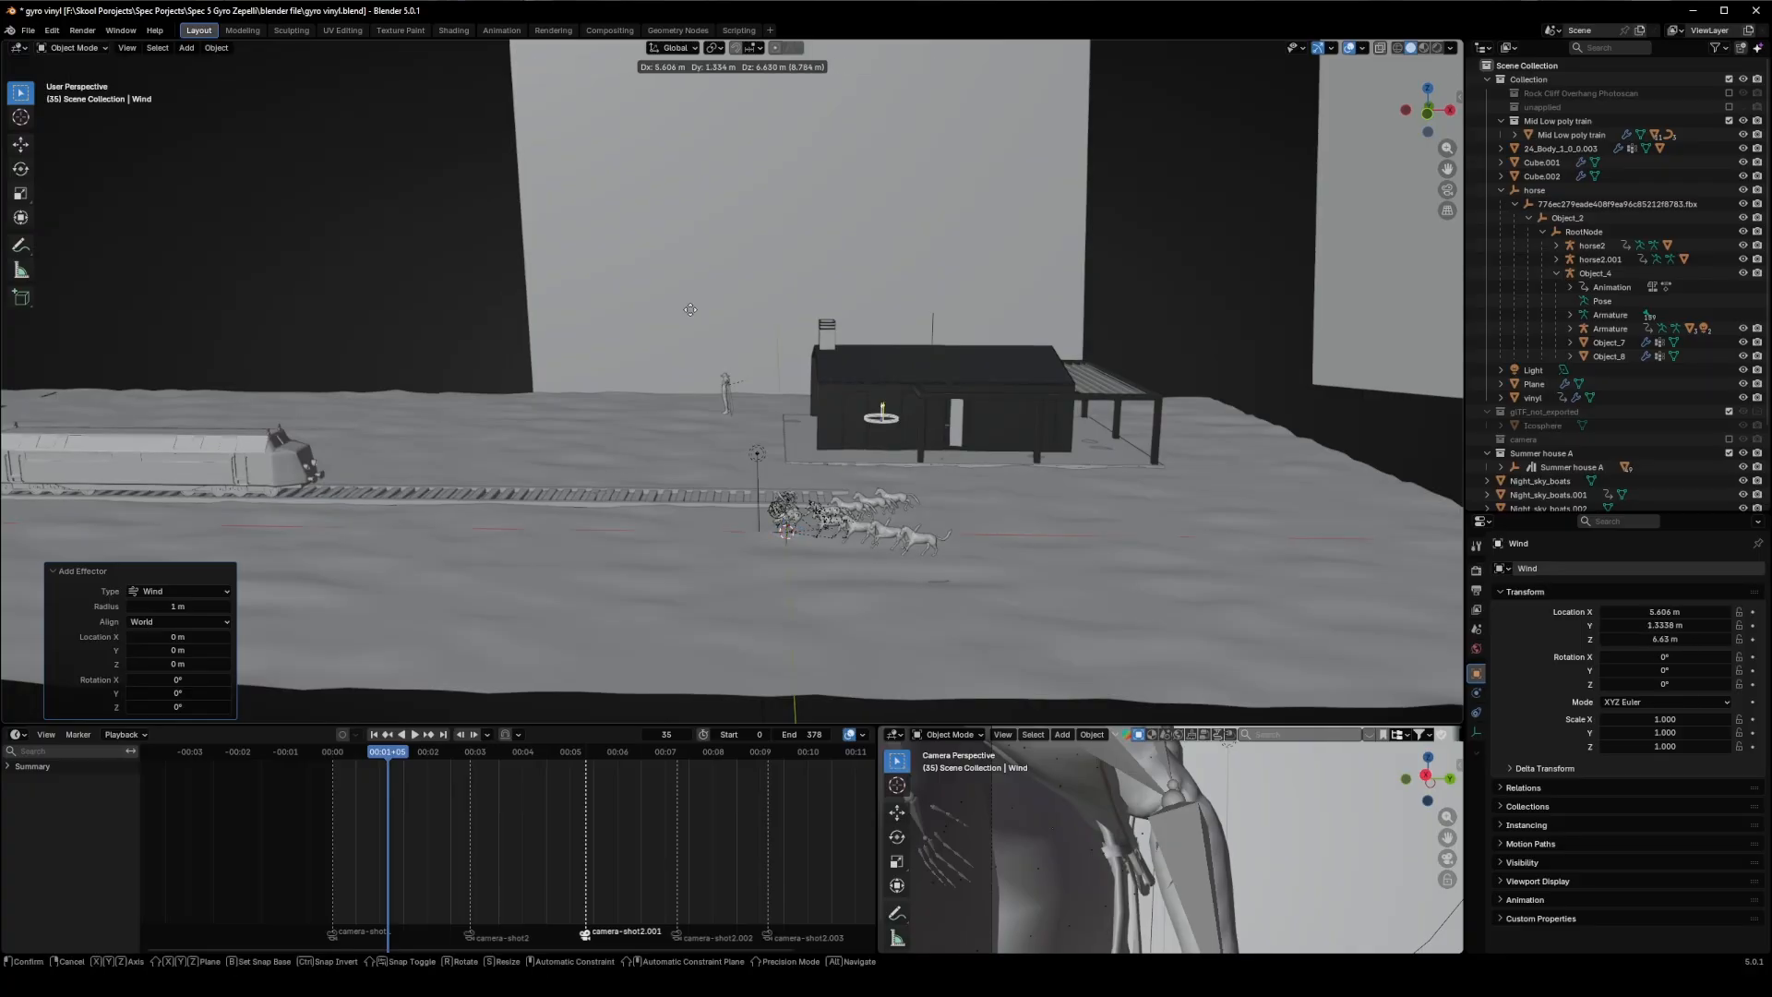
pyautogui.click(509, 331)
# Step: Rotate the wind field about 86.5° so it blows toward the character, and move it slightly farther away
pyautogui.scroll(3, 603, 365)
pyautogui.scroll(4, 604, 365)
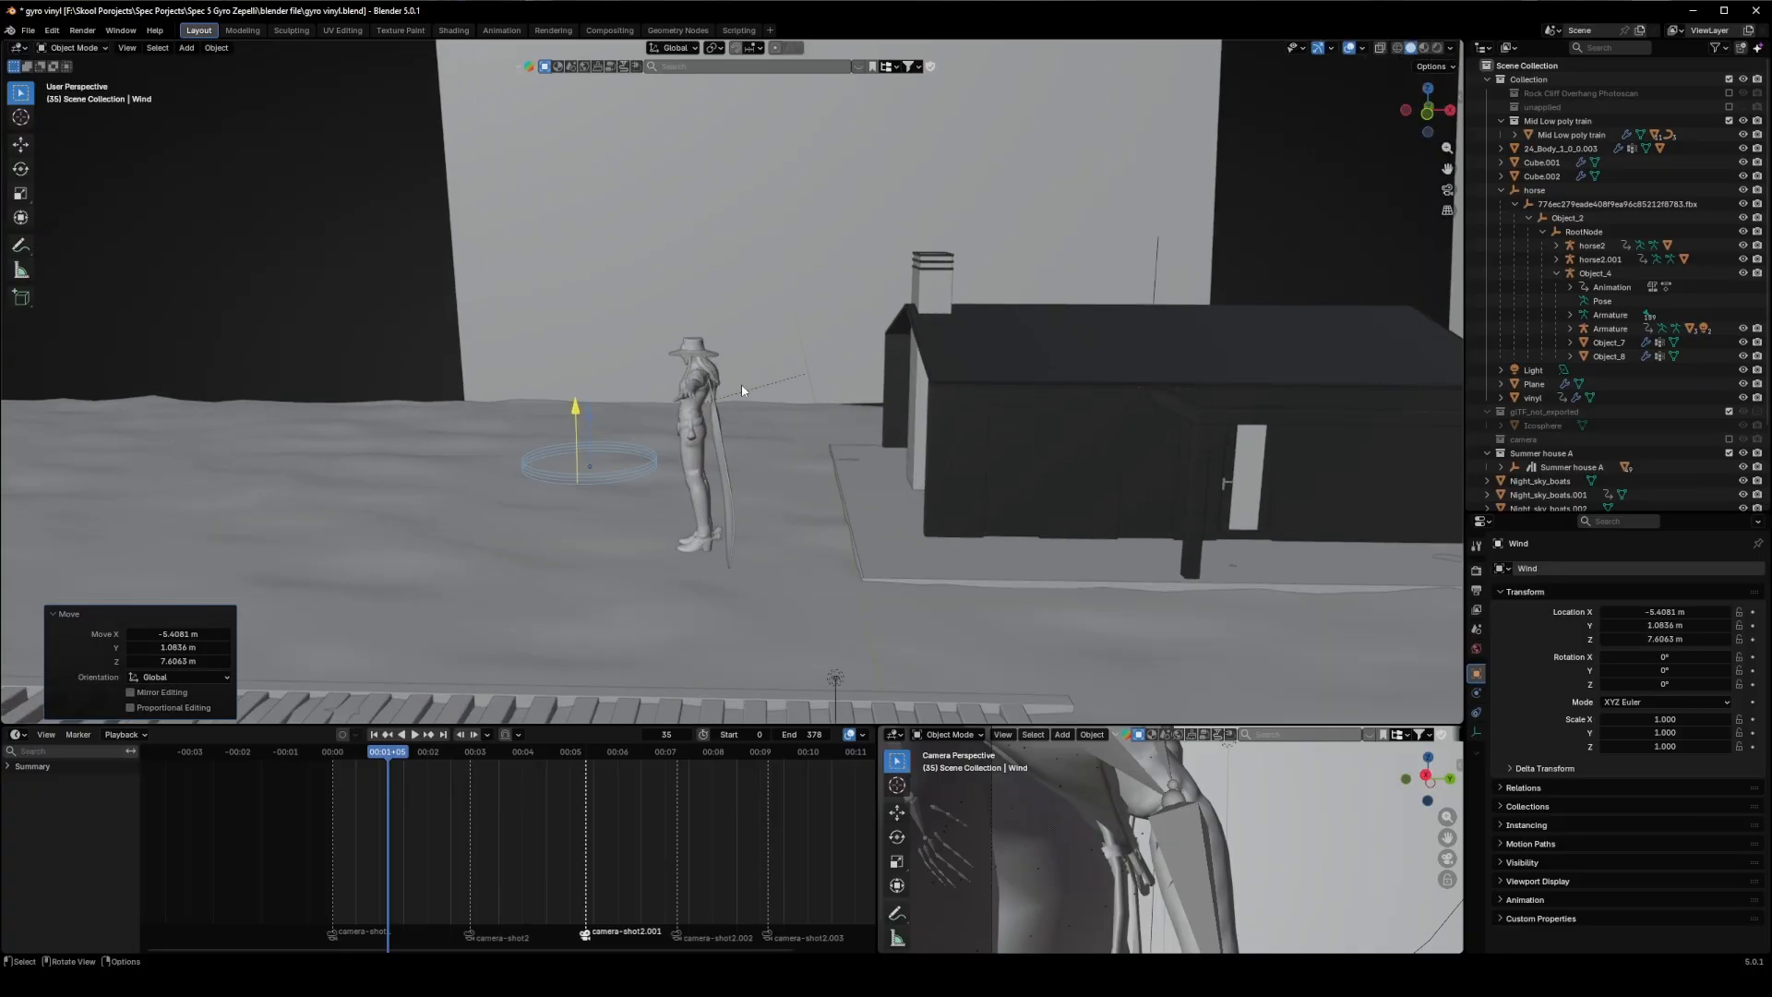
pyautogui.press('r')
pyautogui.click(687, 621)
pyautogui.press('g')
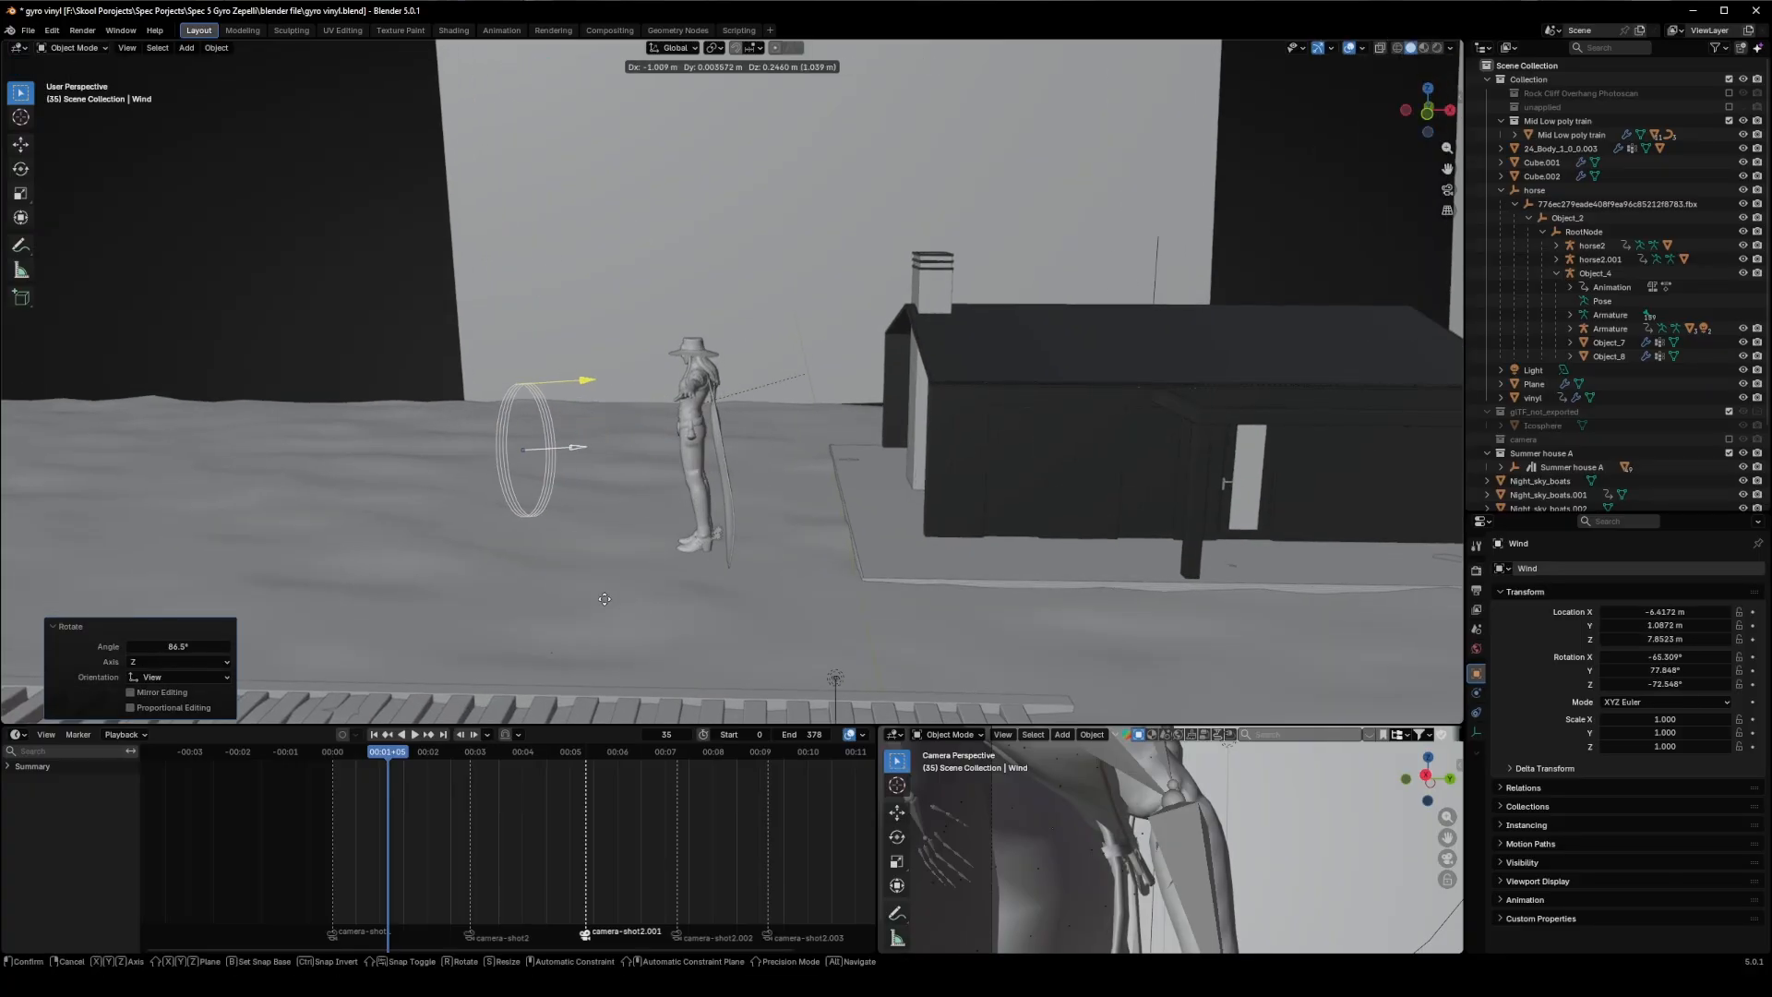
pyautogui.click(596, 619)
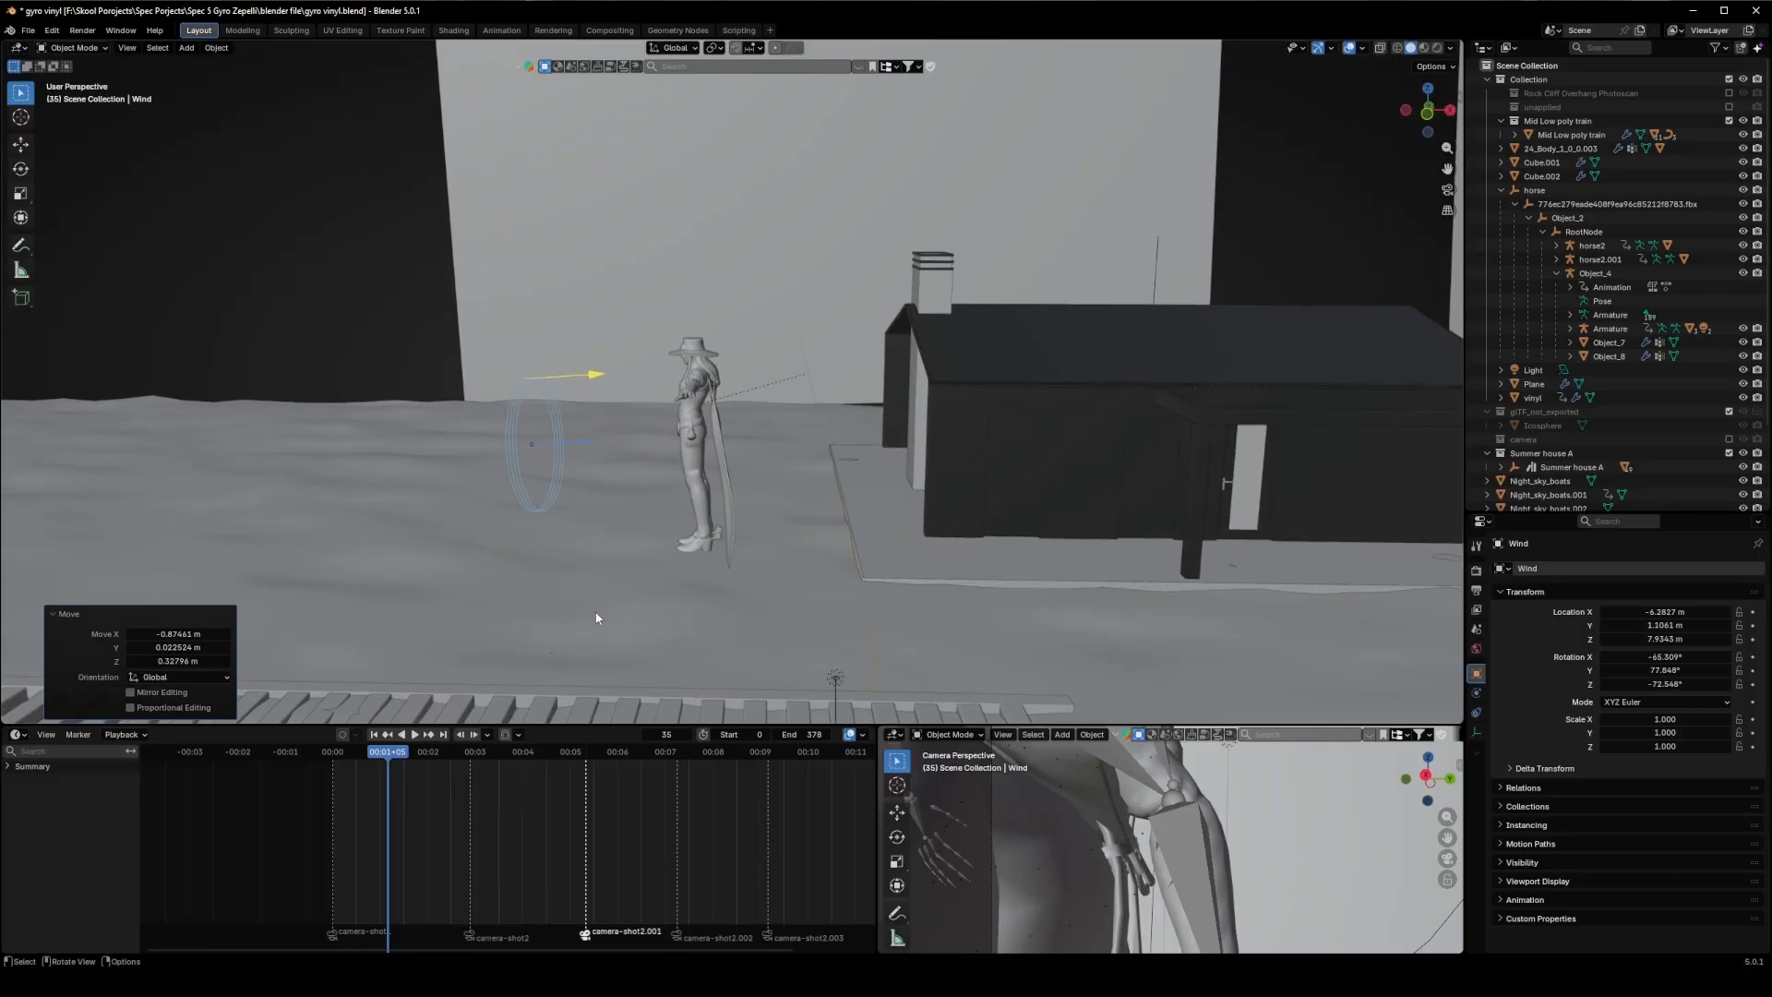
# Step: In the front view, raise the wind field to the character's body height and level its direction horizontally
pyautogui.click(1427, 115)
pyautogui.press('r')
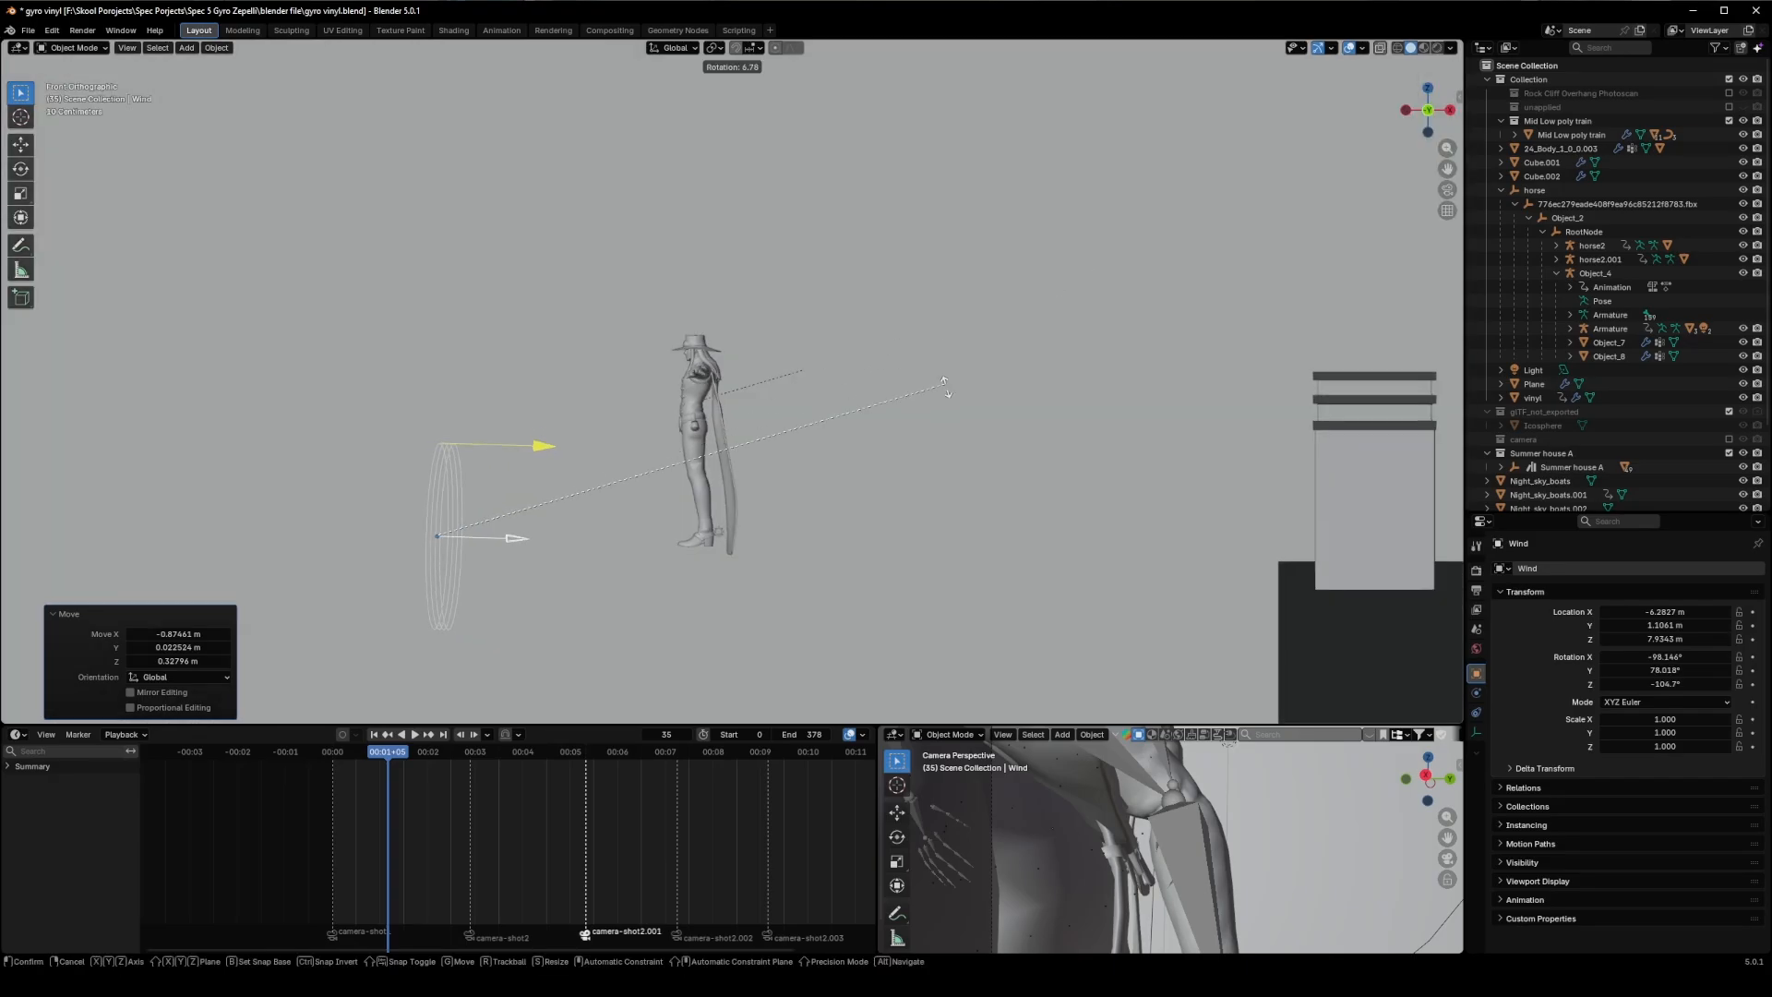
pyautogui.click(937, 360)
pyautogui.press('g')
pyautogui.click(1016, 290)
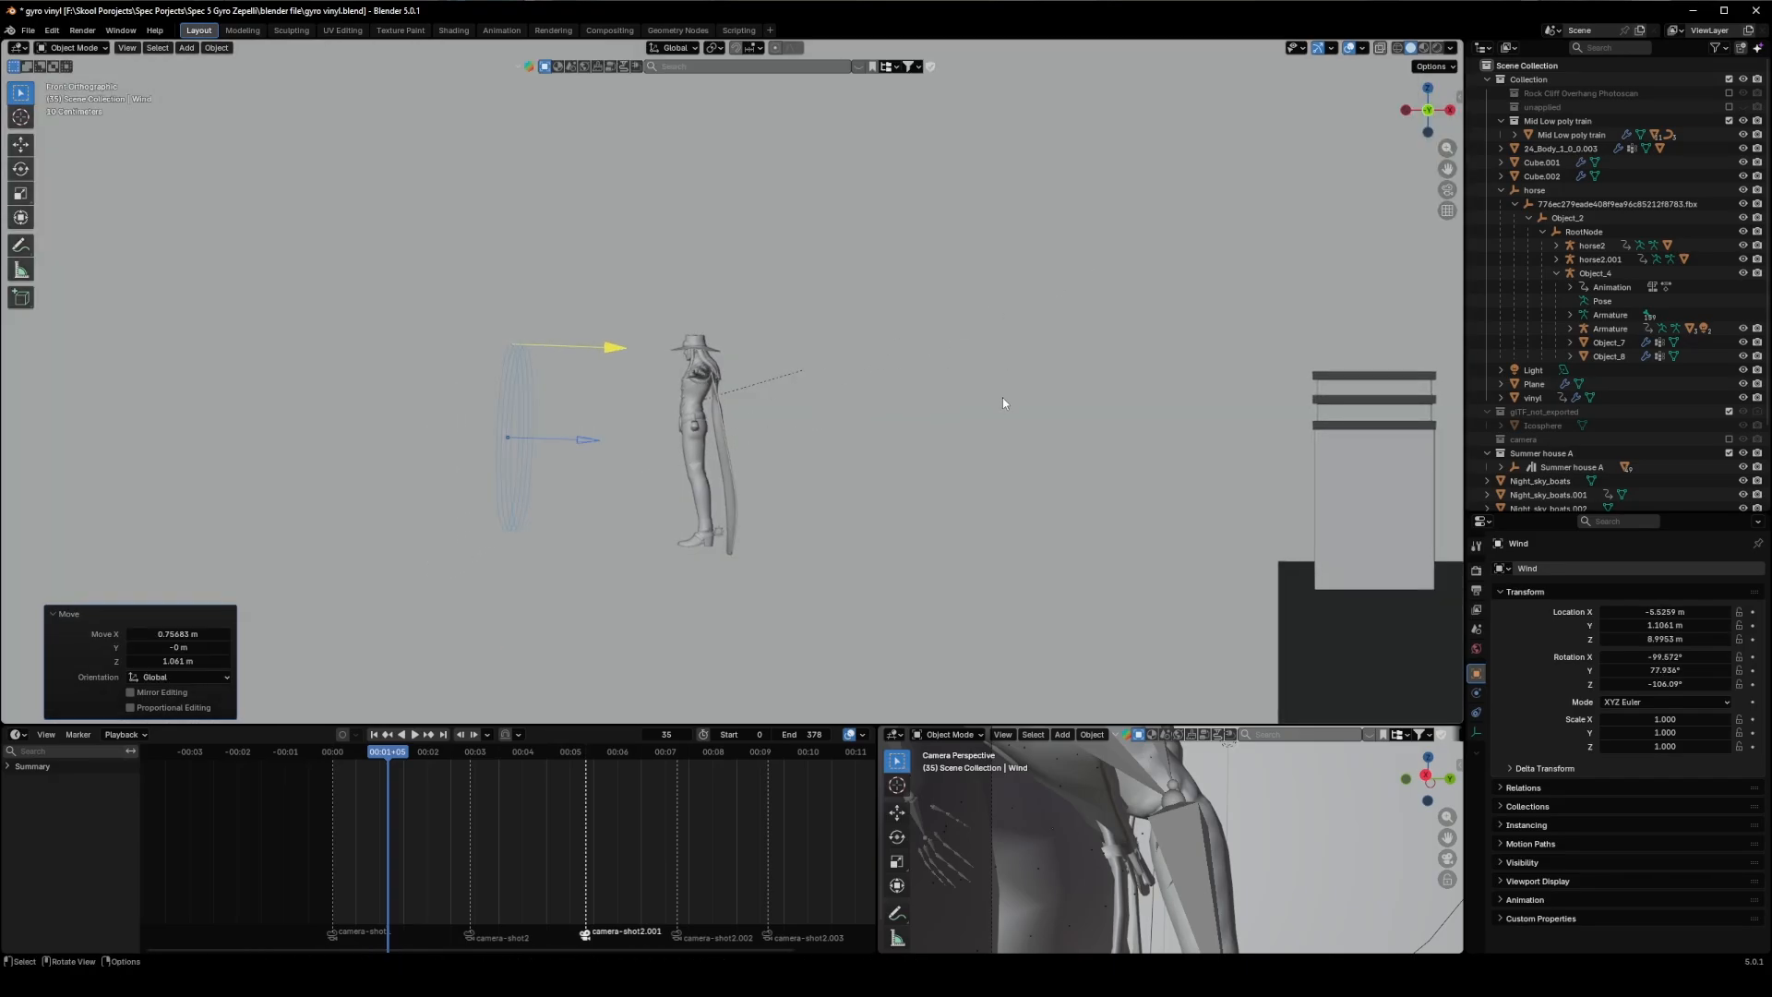
pyautogui.press('r')
pyautogui.click(1004, 377)
# Step: Set the wind force field's strength to 200
pyautogui.click(1477, 693)
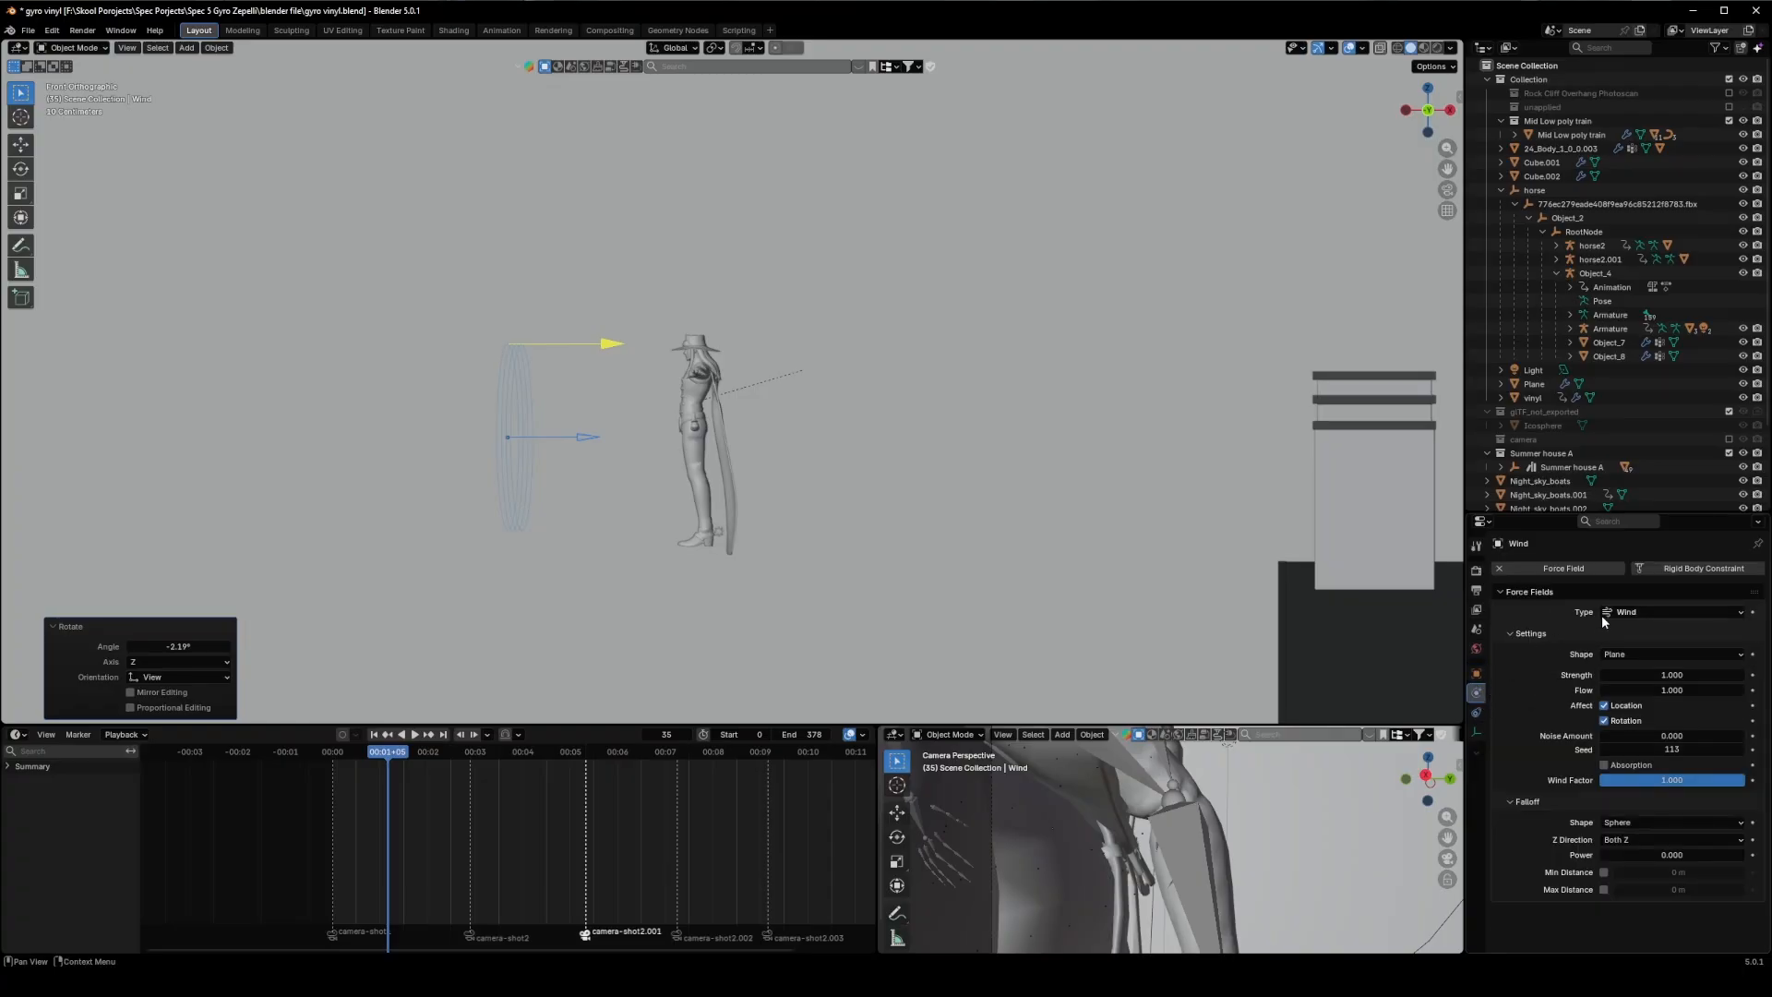
pyautogui.click(1622, 676)
pyautogui.write('4.5')
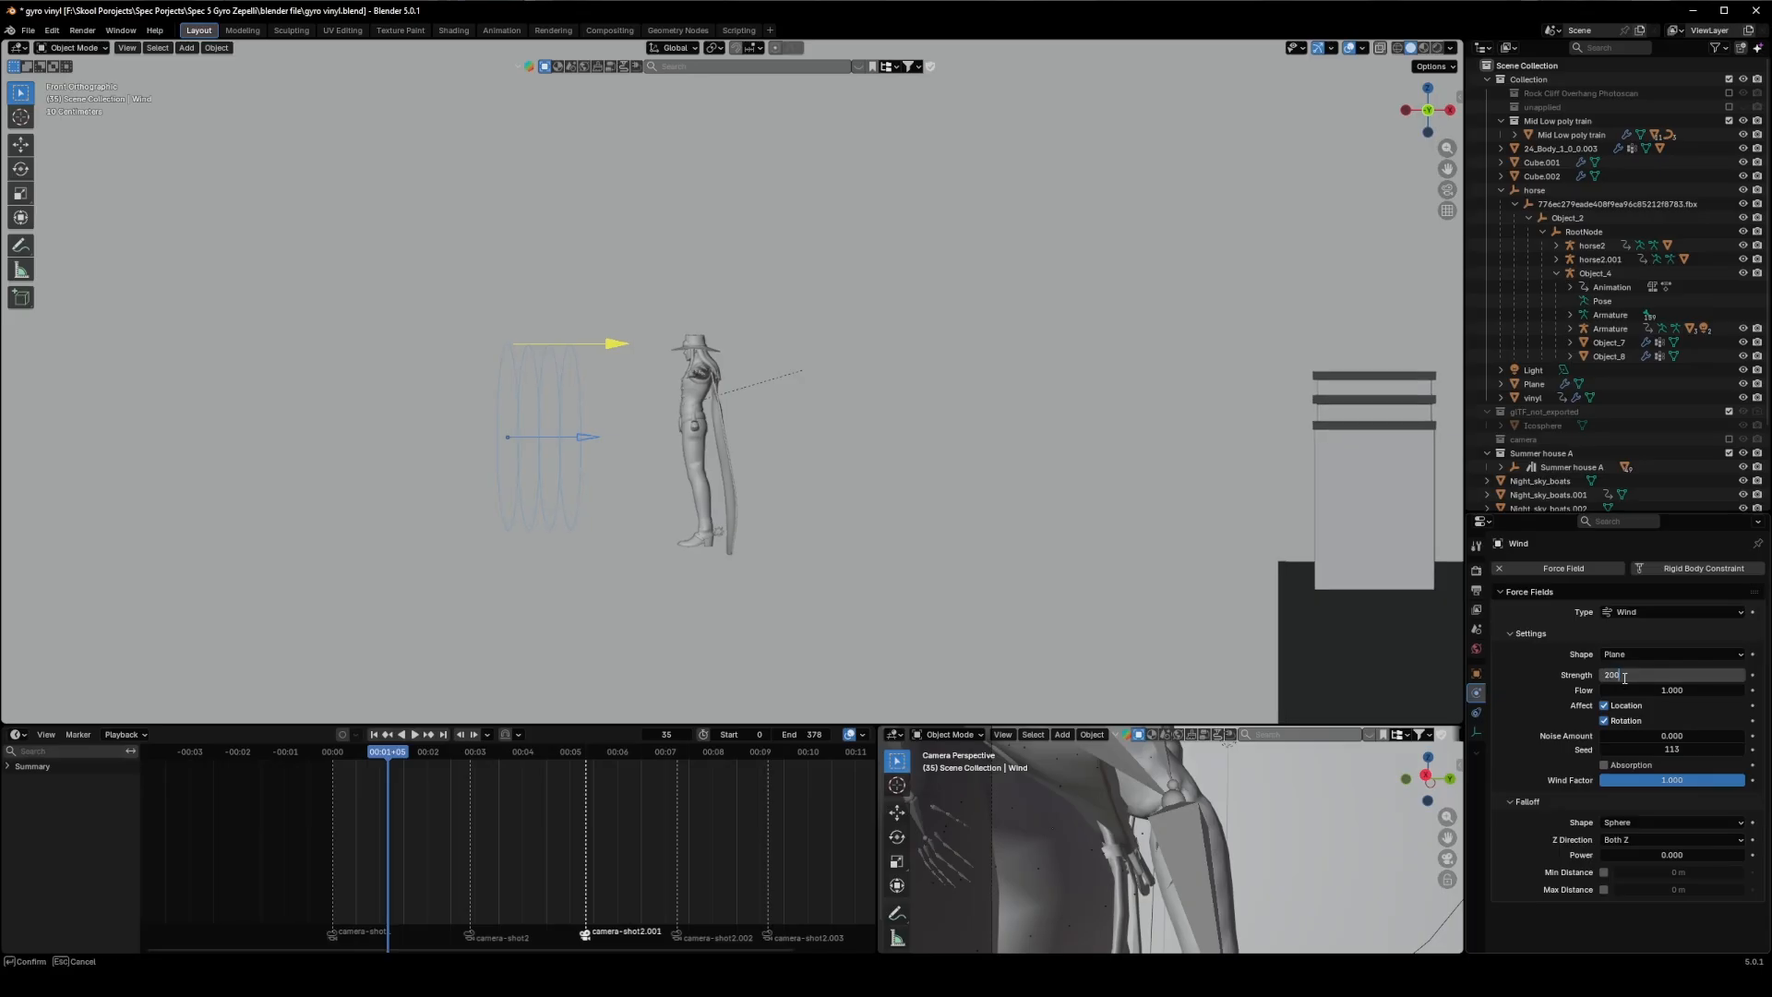
pyautogui.press('Return')
# Step: Move the wind field along the Y axis to line it up with the character
pyautogui.scroll(-2, 866, 468)
pyautogui.scroll(1, 1317, 551)
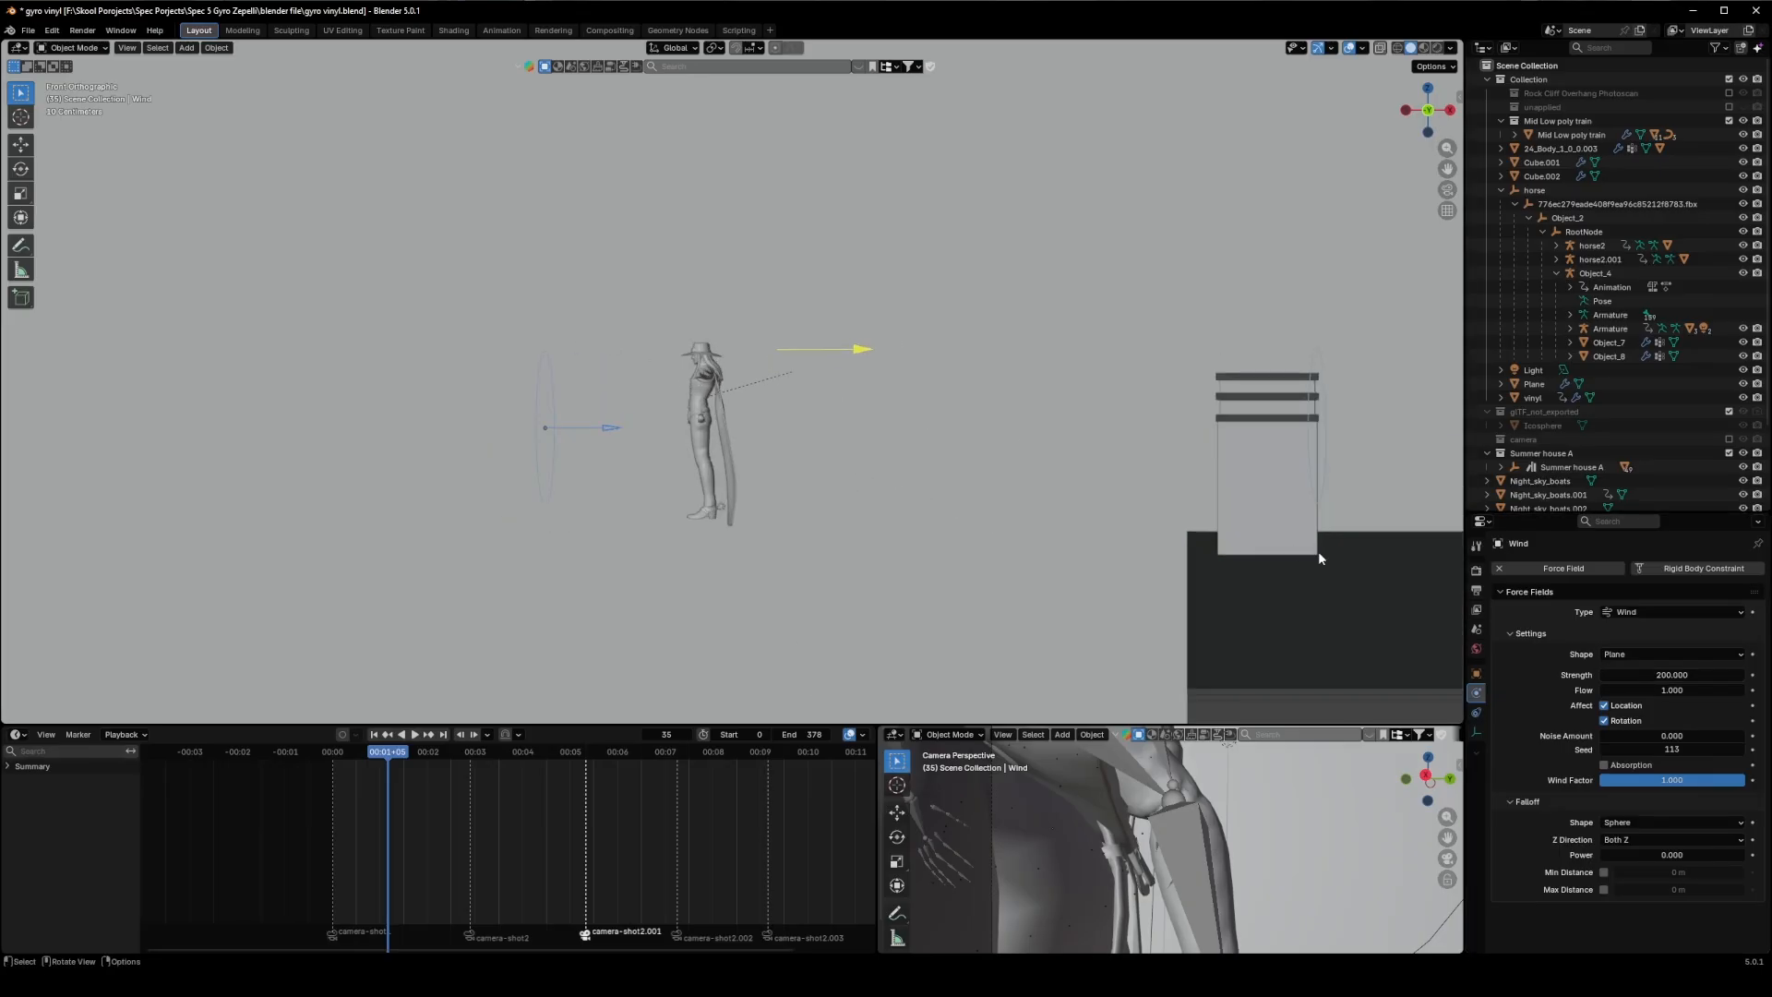
pyautogui.moveTo(768, 443); pyautogui.dragTo(694, 447, button='middle')
pyautogui.press('g')
pyautogui.press('y')
pyautogui.click(834, 444)
# Step: Play the simulation from the first frame to check how the wind moves the cape
pyautogui.click(330, 750)
pyautogui.press('space')
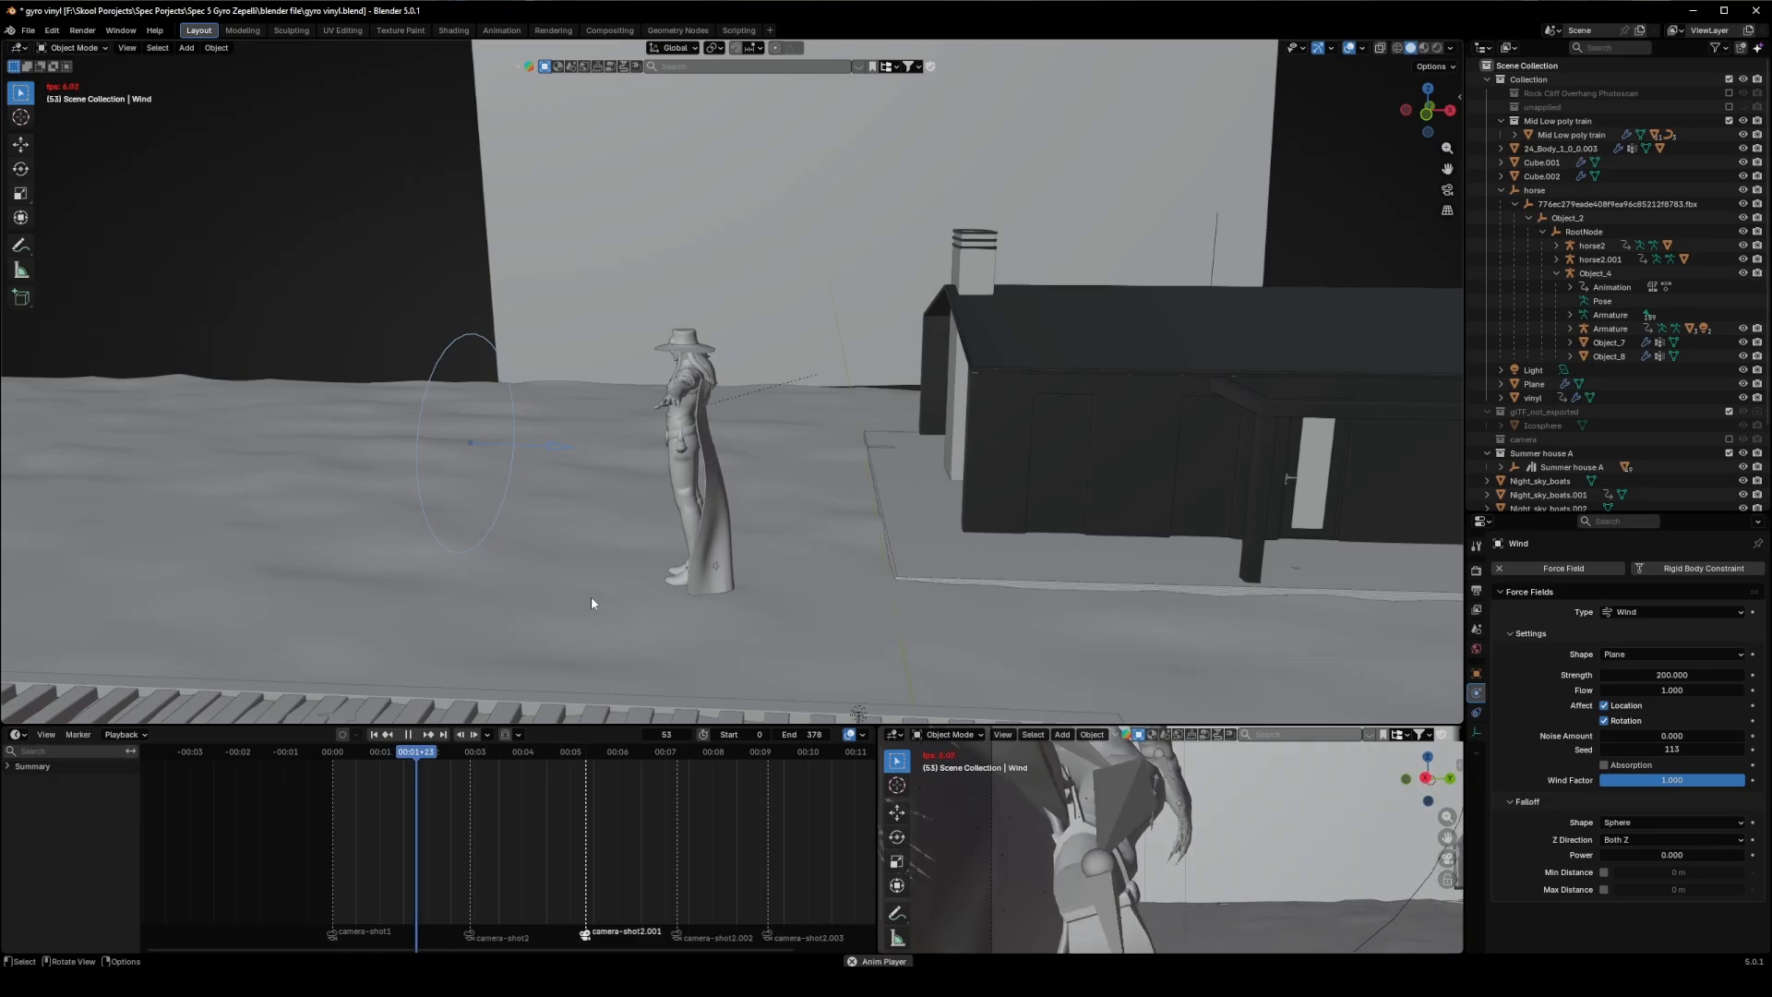
pyautogui.press('space')
# Step: Remove and re-add Collision physics on the character's body with an inner thickness of 0.01, and play the simulation to check it
pyautogui.scroll(3, 666, 497)
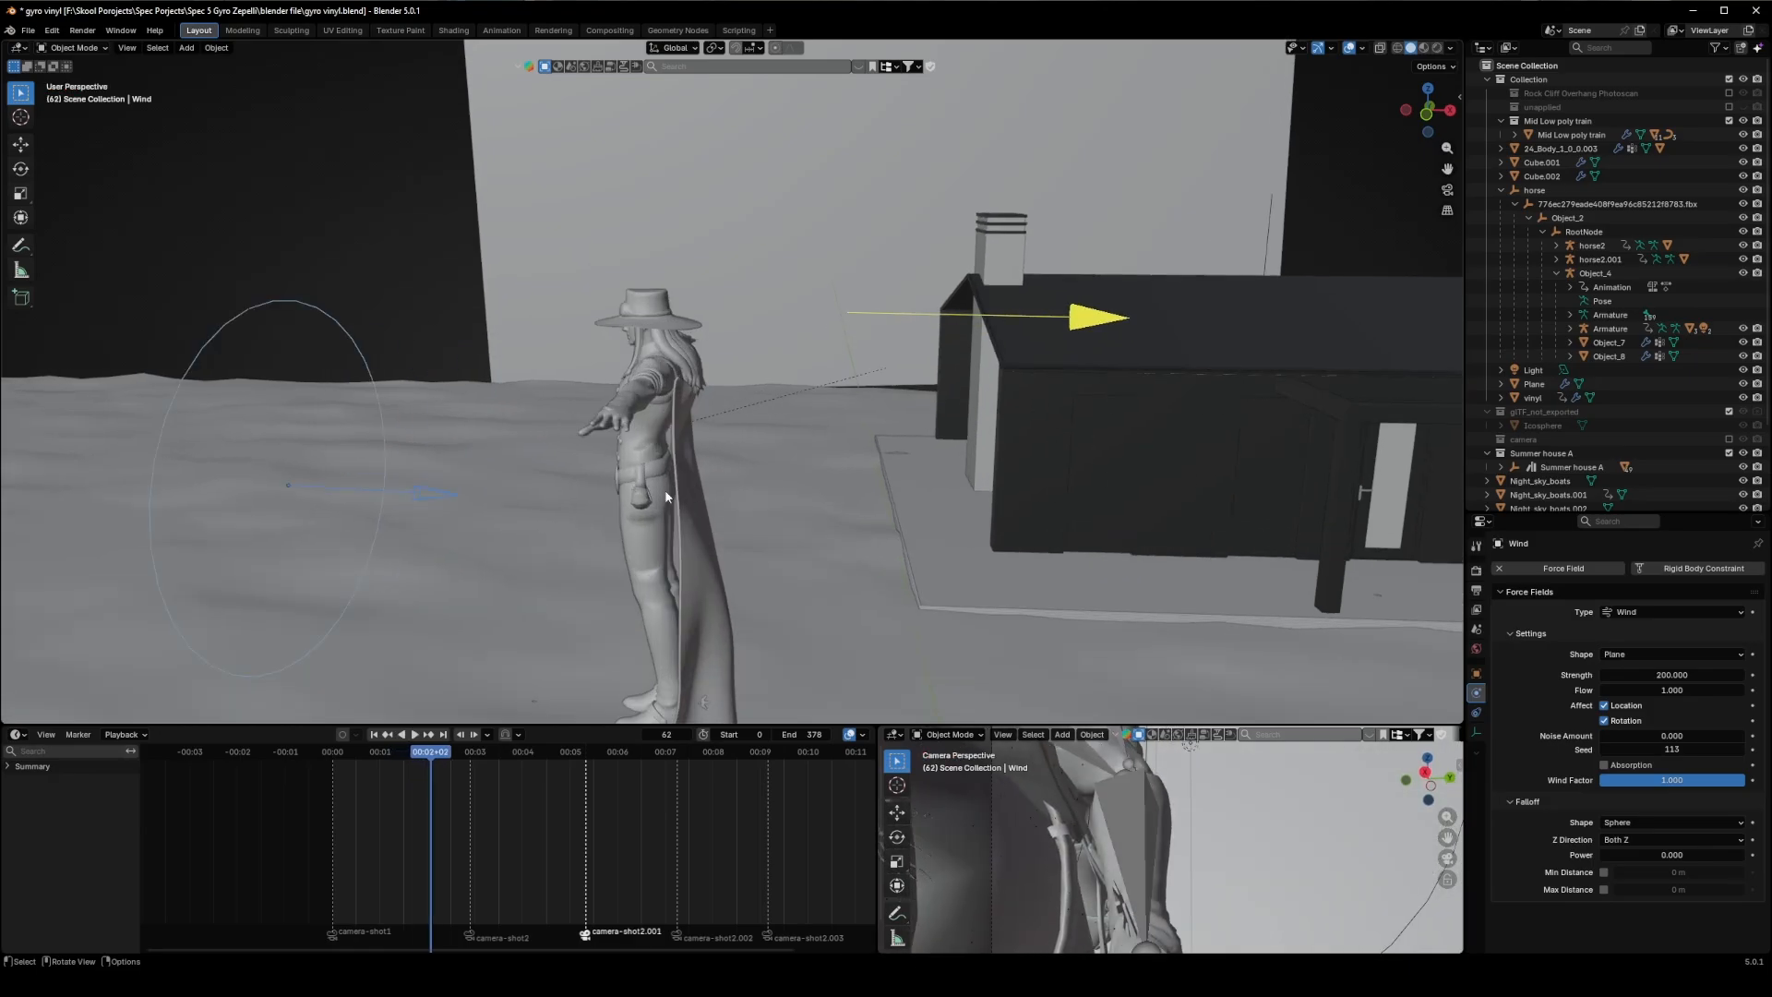
pyautogui.click(666, 497)
pyautogui.click(1511, 585)
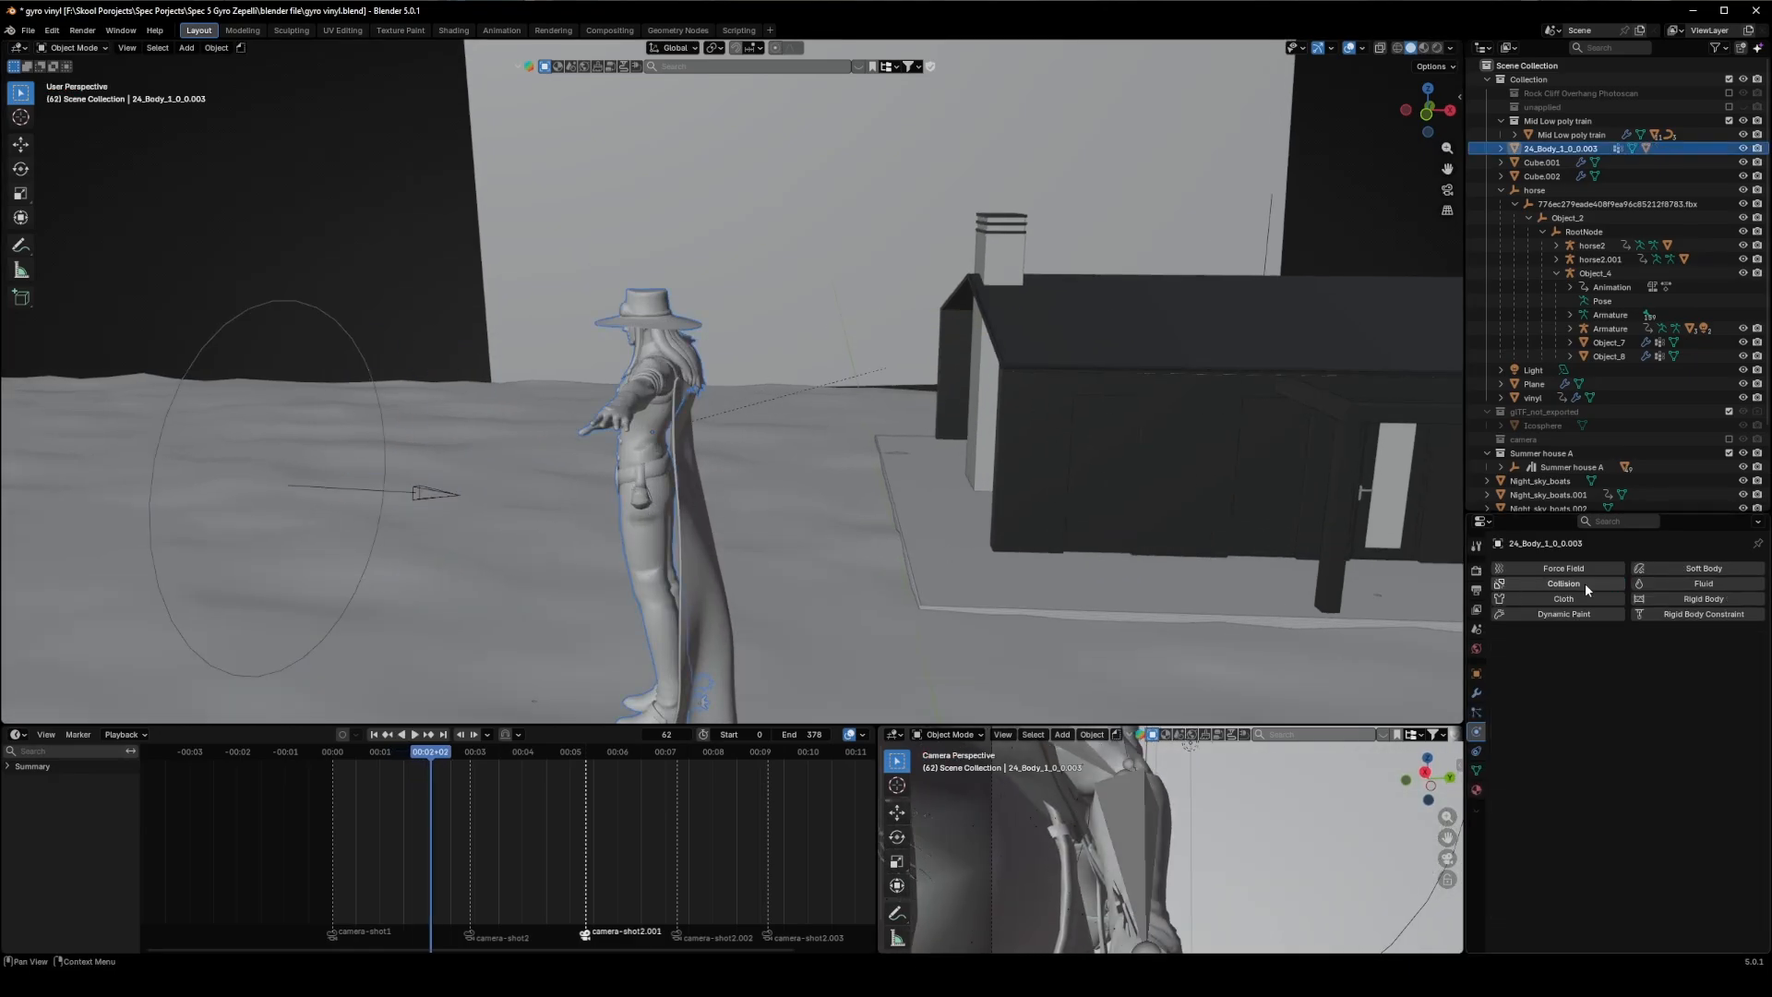
pyautogui.moveTo(666, 584); pyautogui.dragTo(832, 601, button='middle')
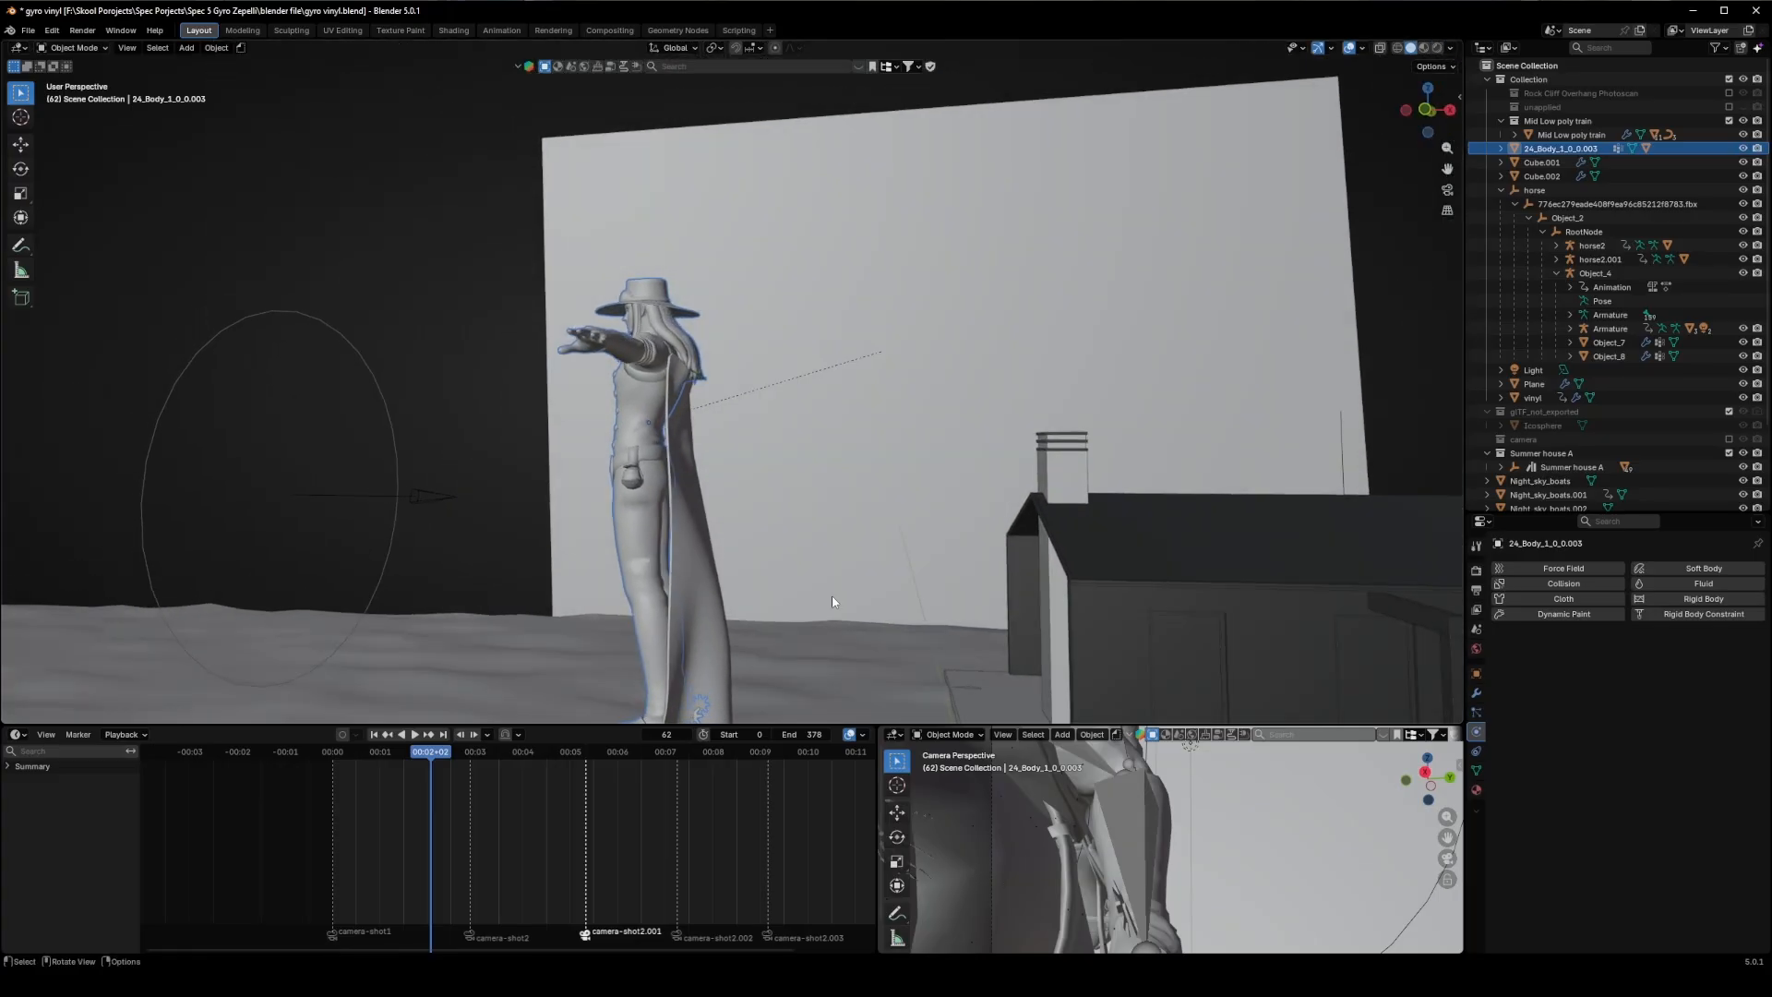
pyautogui.click(1572, 584)
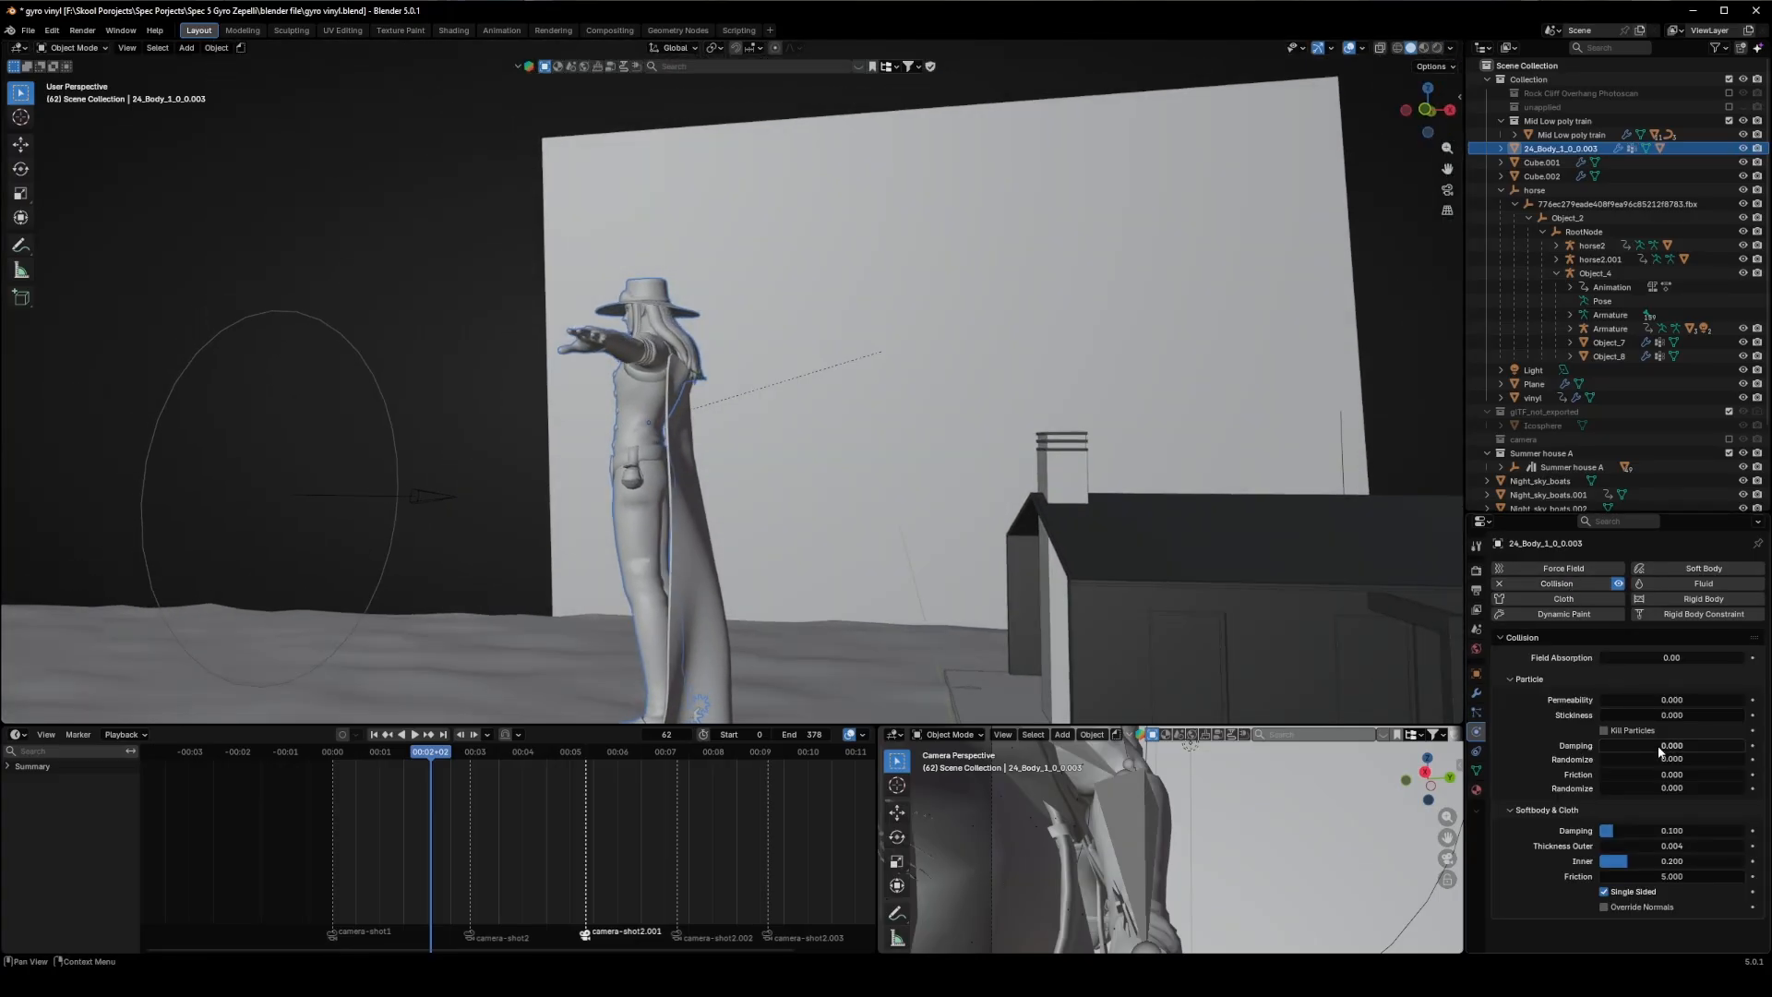
pyautogui.click(1640, 860)
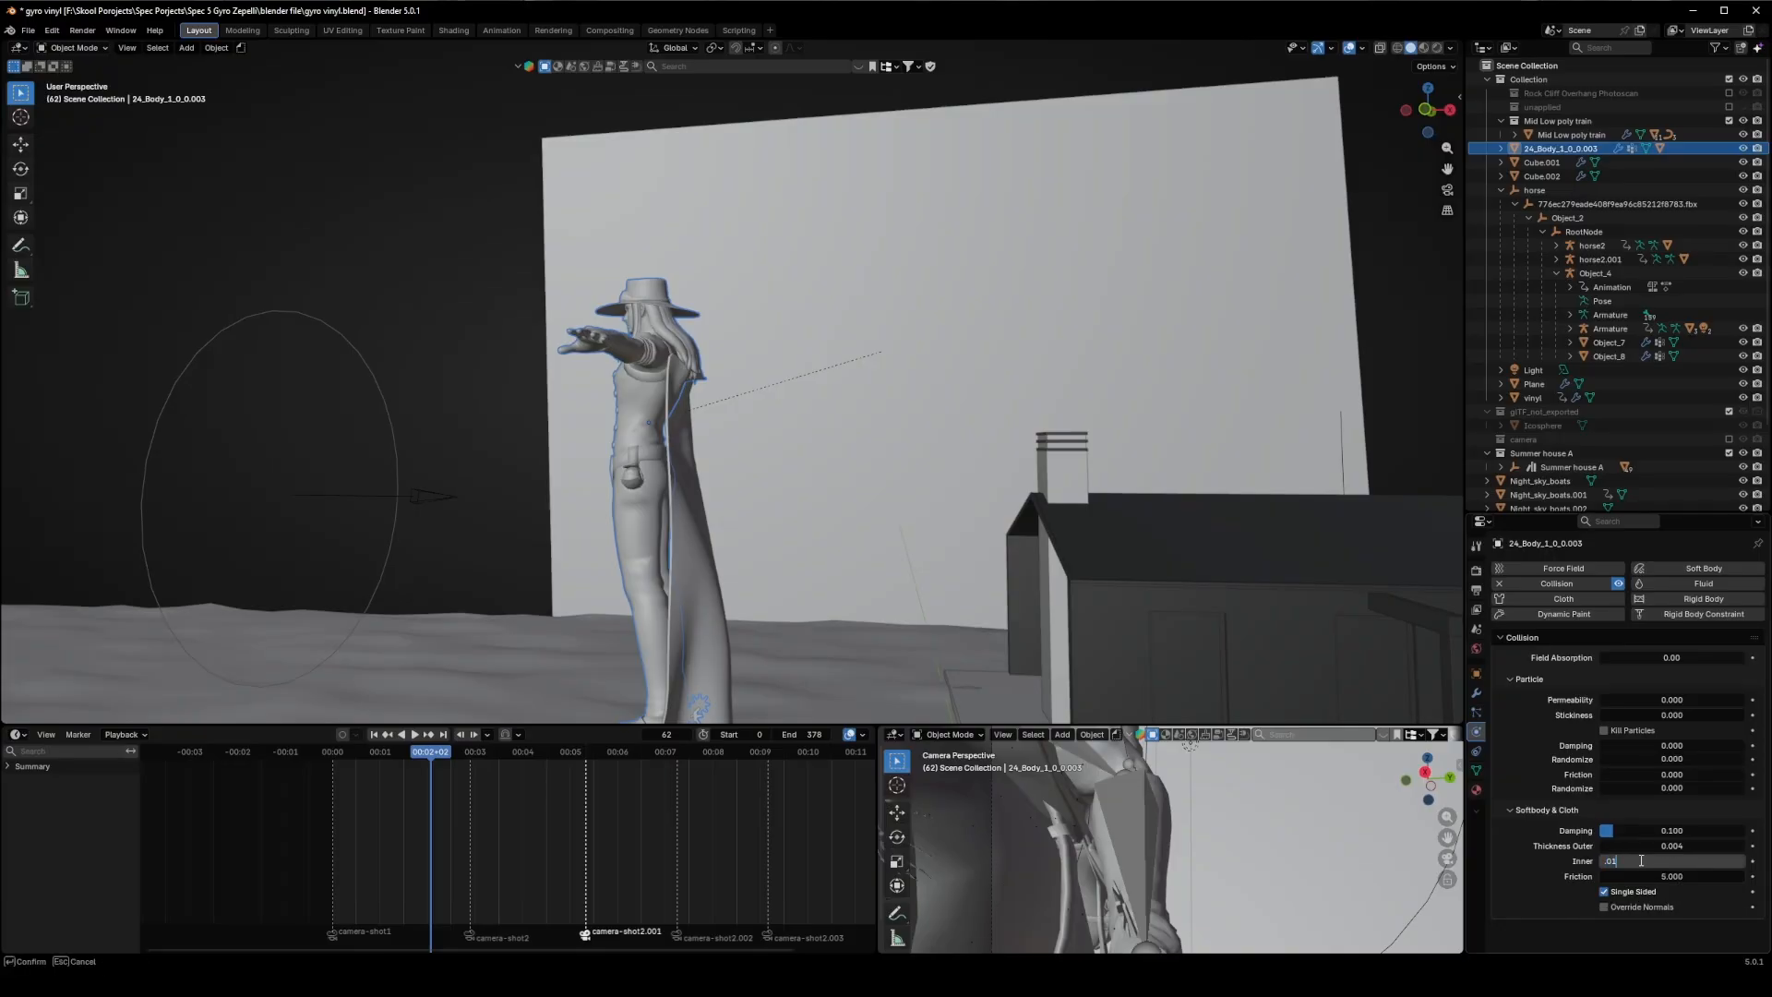
pyautogui.press('Return')
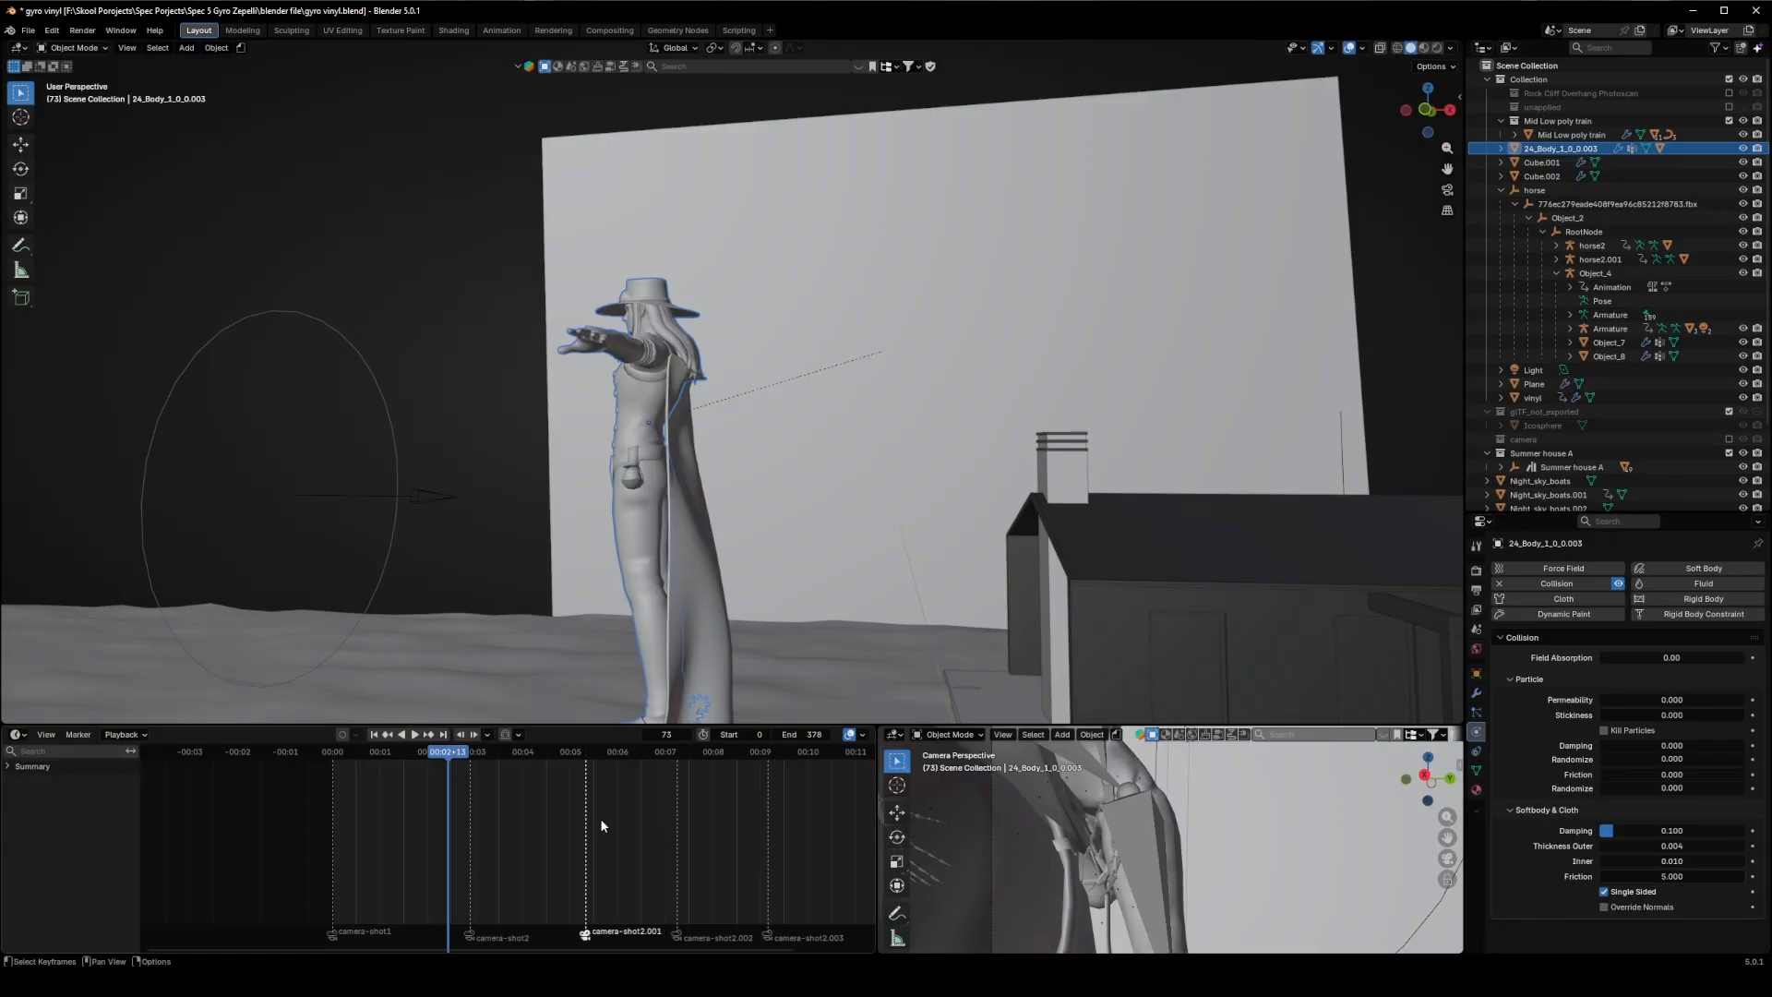
pyautogui.press('space')
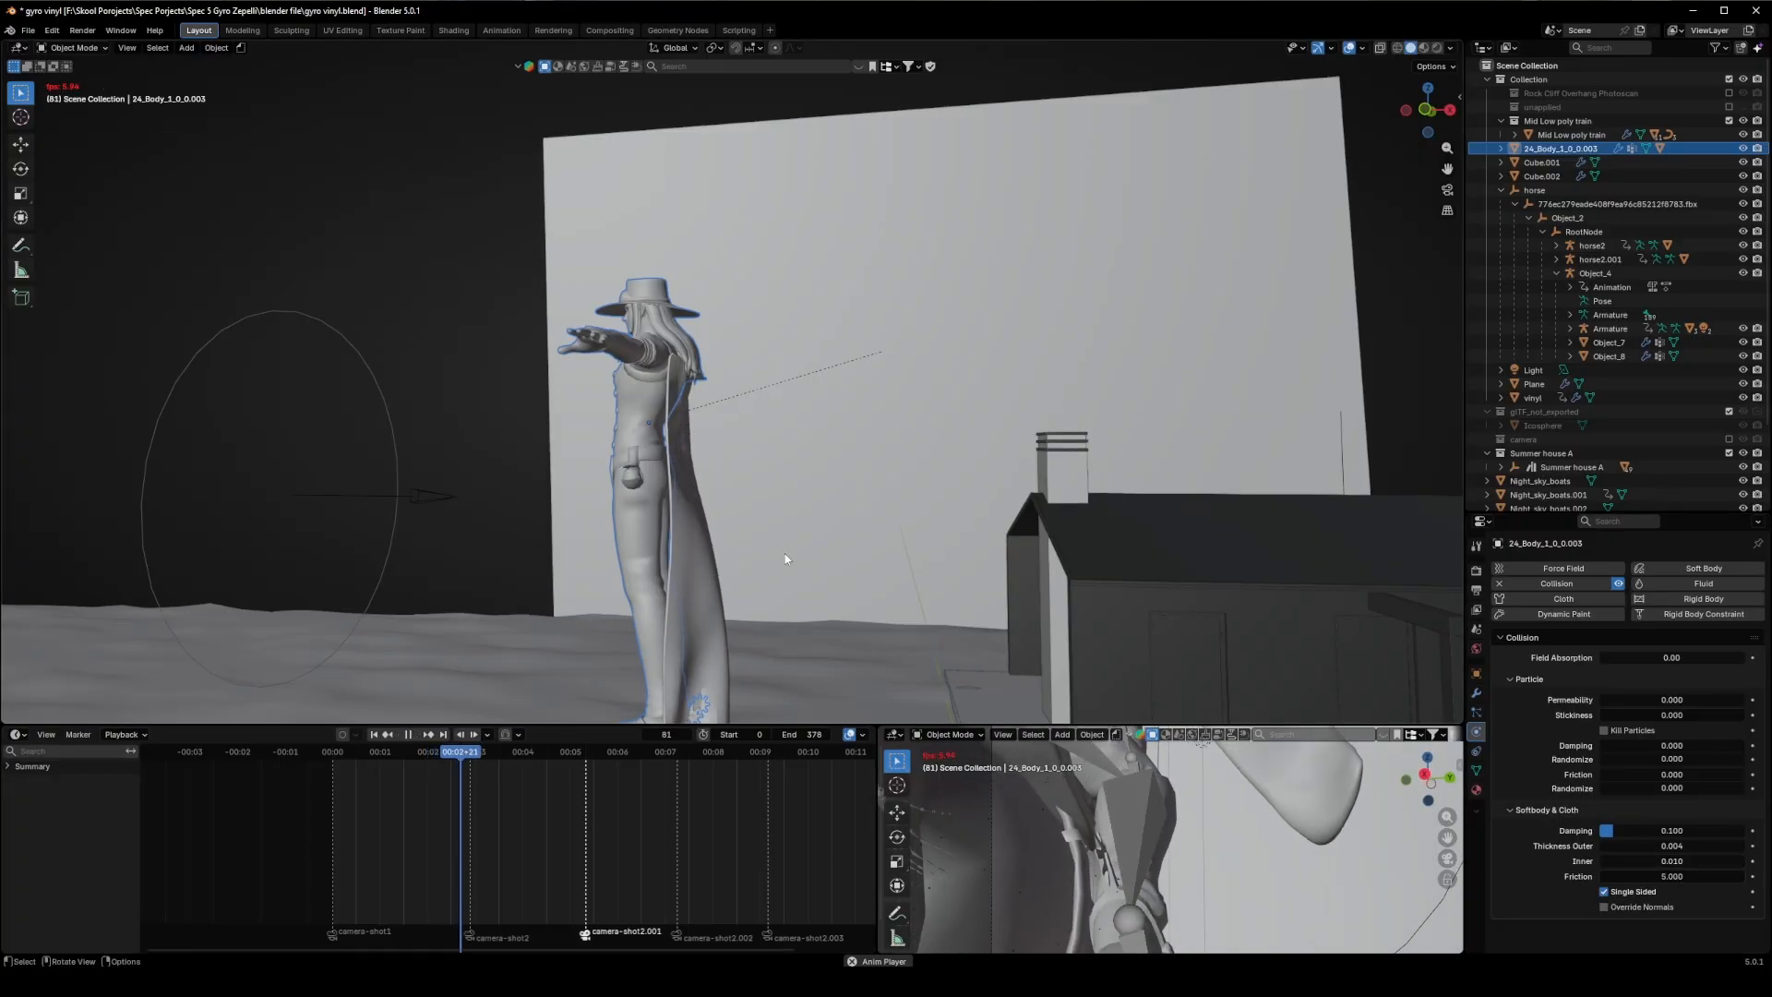
pyautogui.moveTo(775, 557); pyautogui.dragTo(906, 585, button='middle')
# Step: Set the cape's cloth cache end frame to 106 and bake the simulation
pyautogui.scroll(-8, 1598, 764)
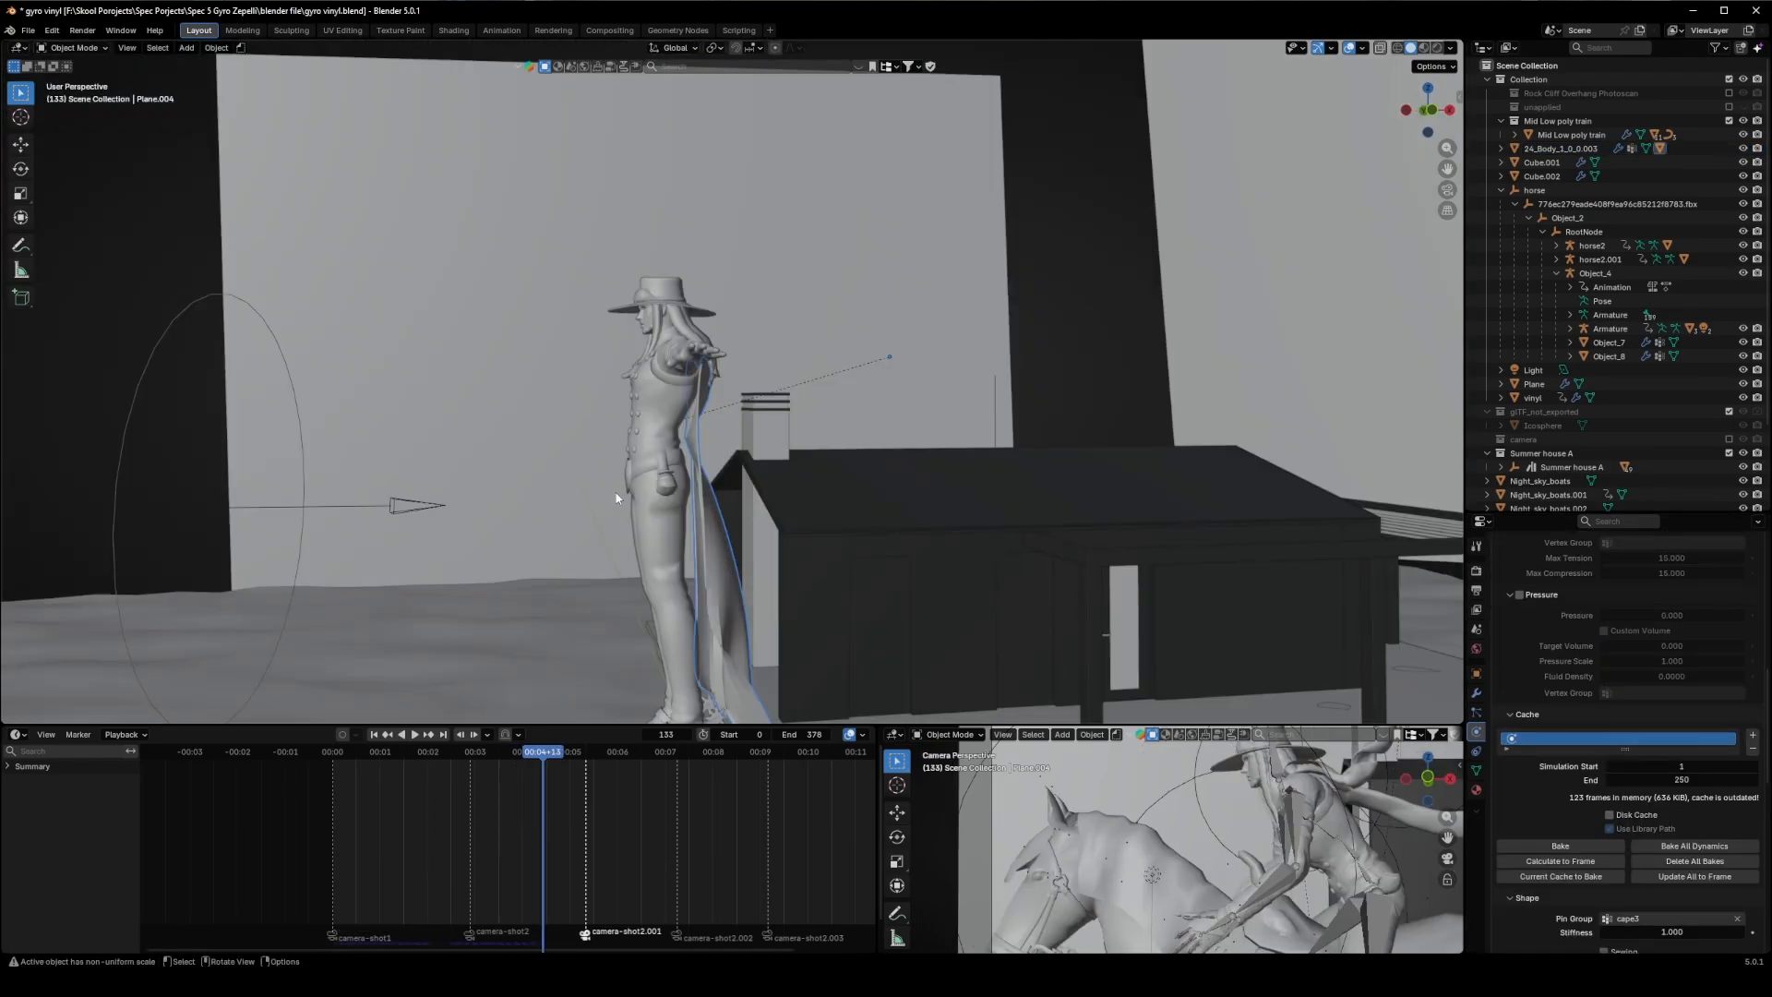
pyautogui.moveTo(1681, 779); pyautogui.dragTo(1666, 780)
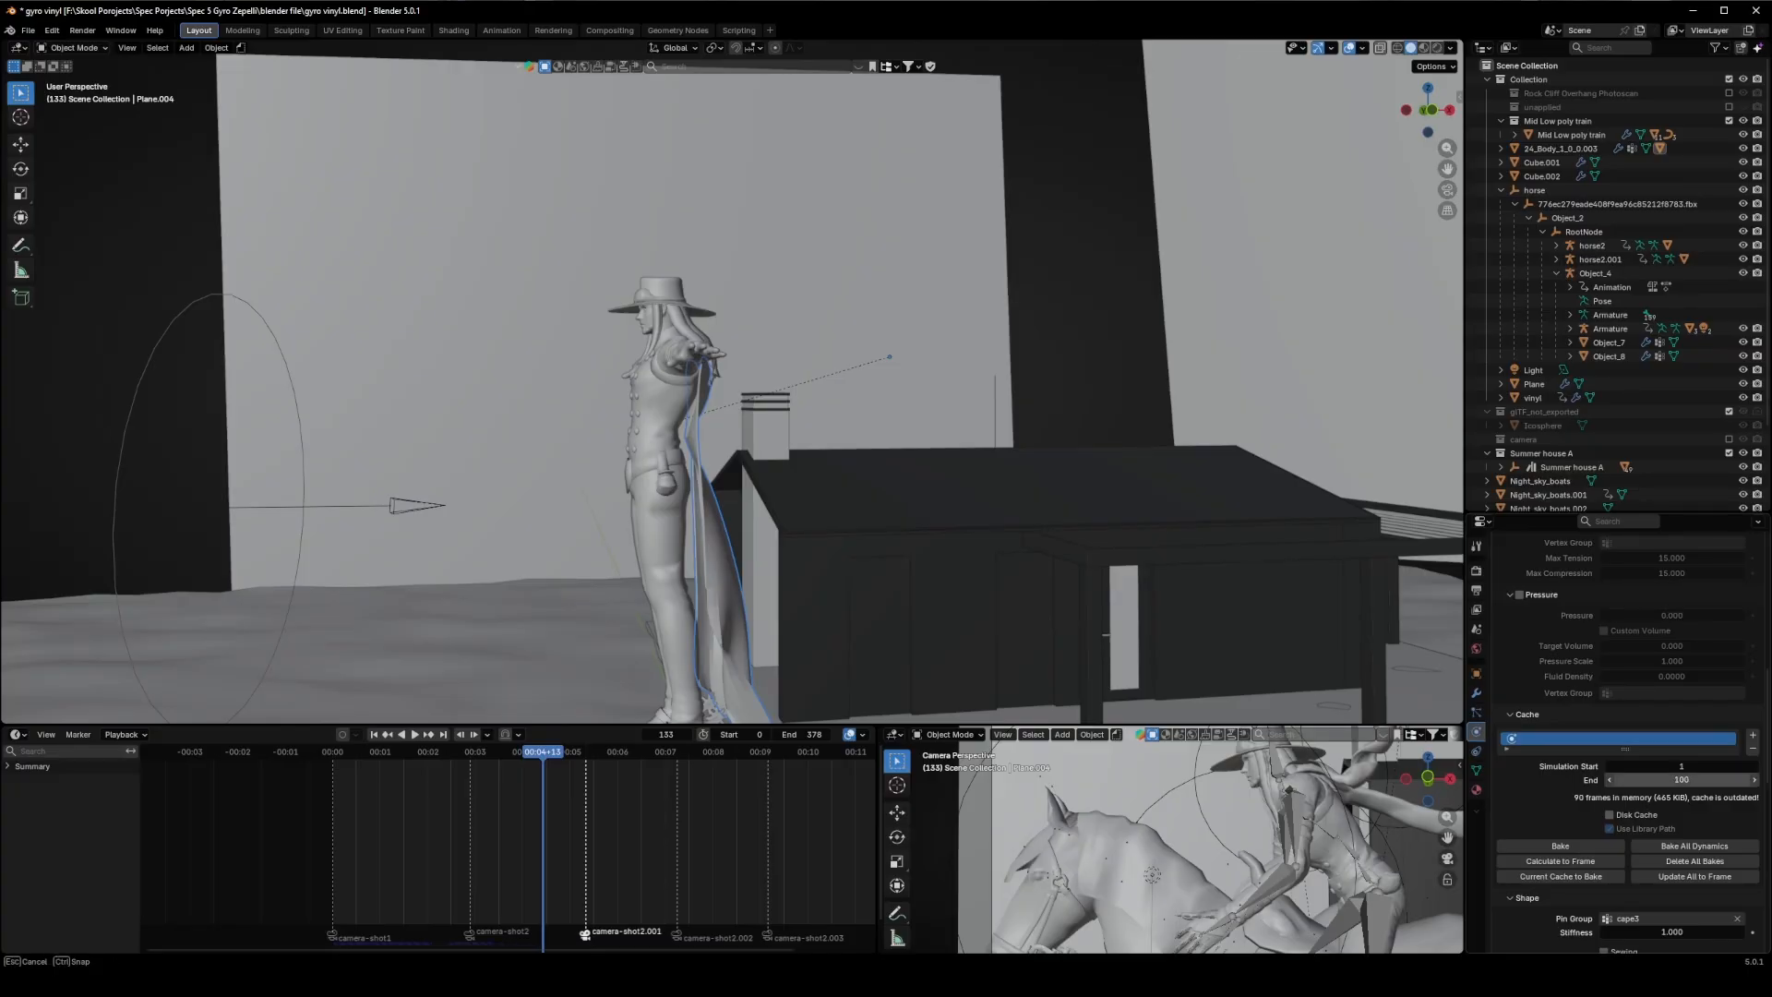
pyautogui.moveTo(1684, 780); pyautogui.dragTo(1682, 780)
pyautogui.click(1571, 842)
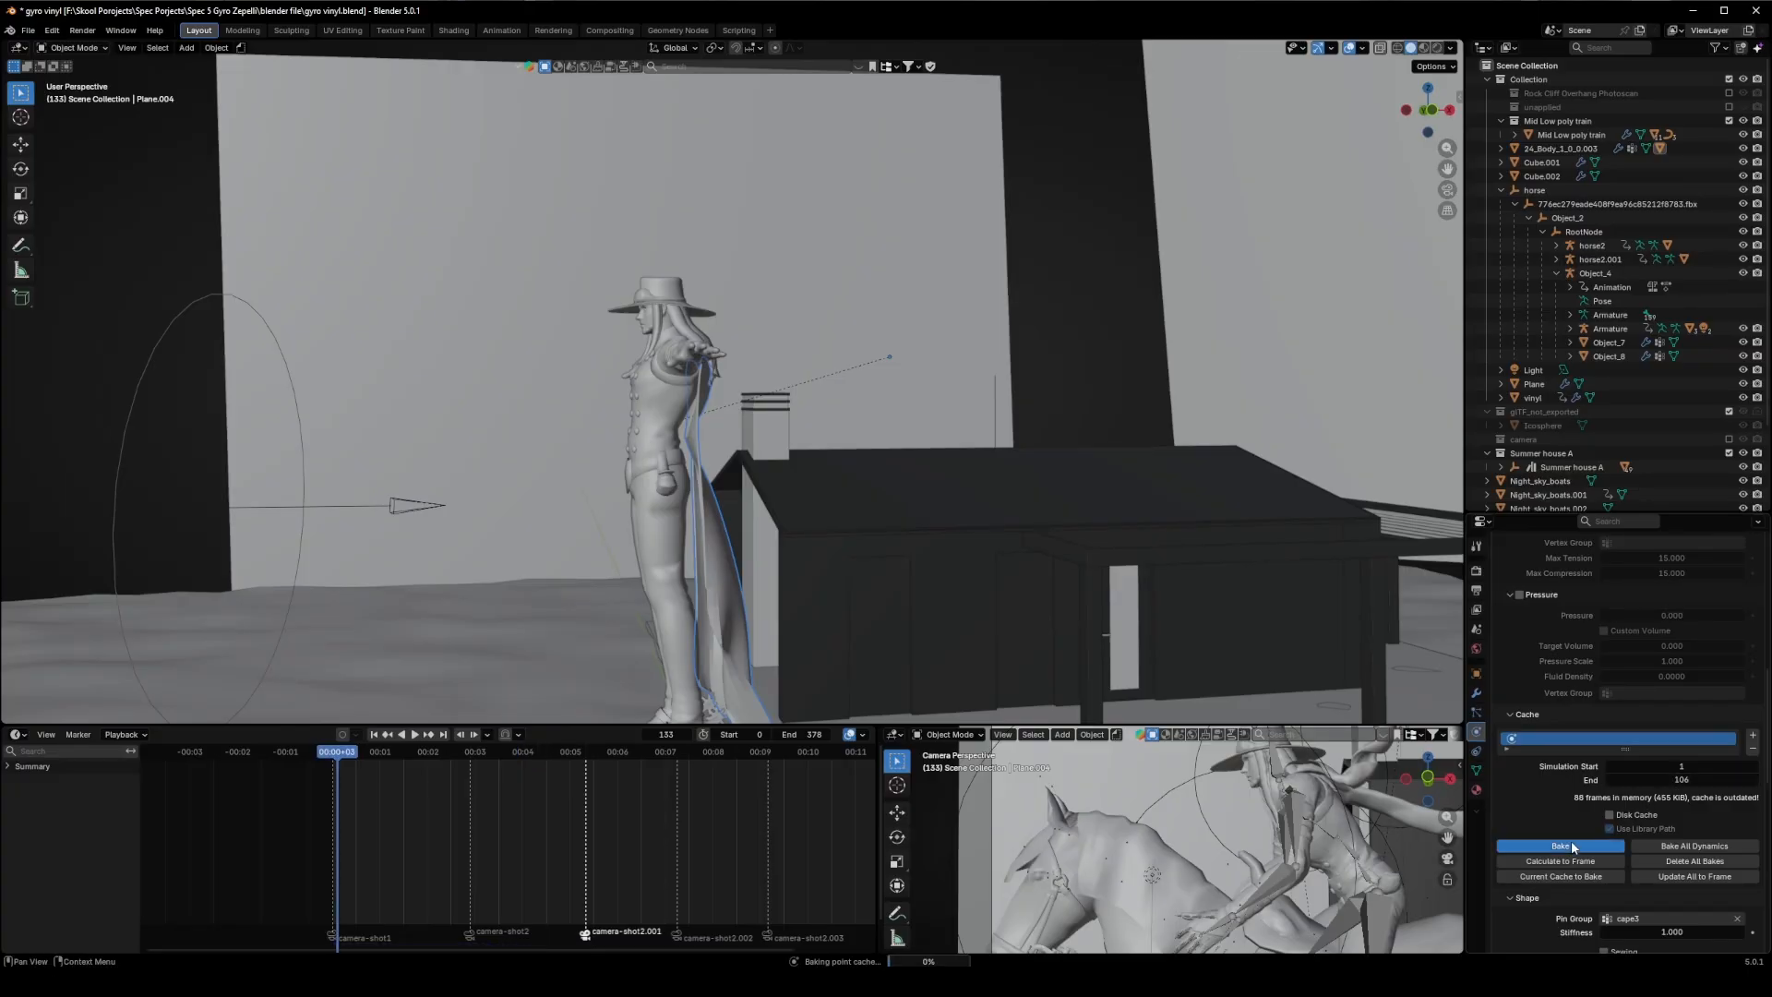
# Step: Delete the wind force field in front of the character
pyautogui.moveTo(840, 546); pyautogui.dragTo(433, 517, button='middle')
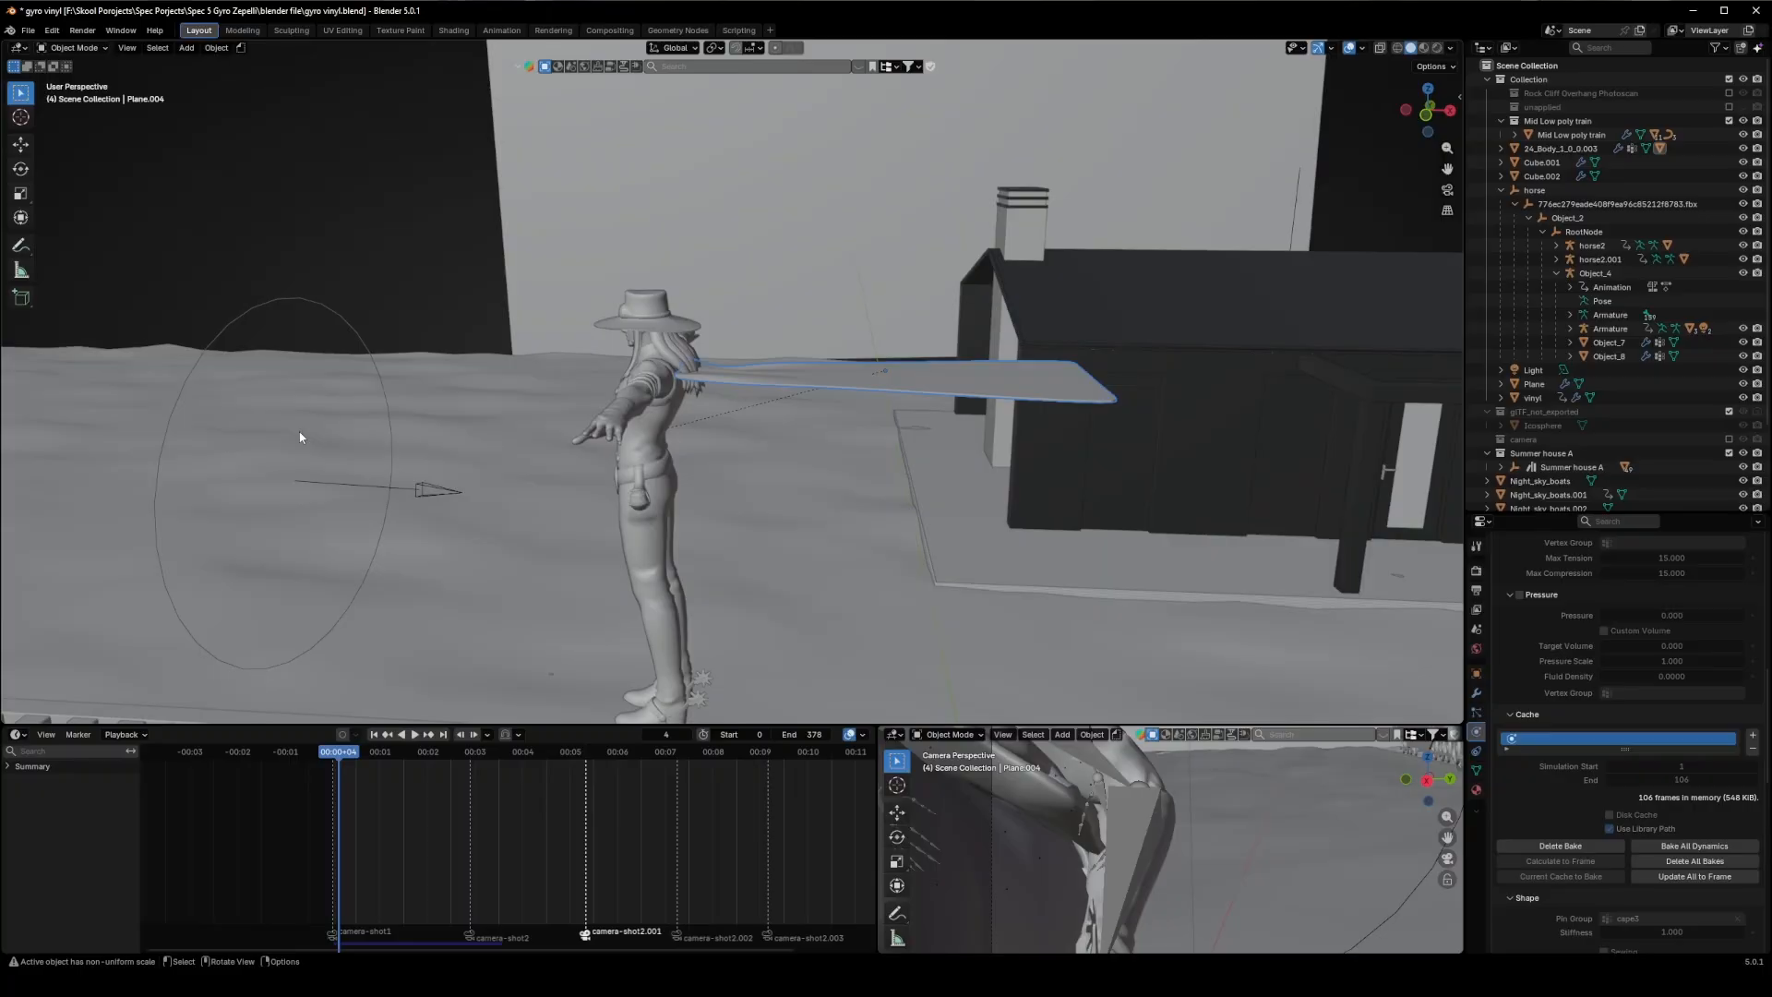
pyautogui.click(298, 302)
pyautogui.press('Delete')
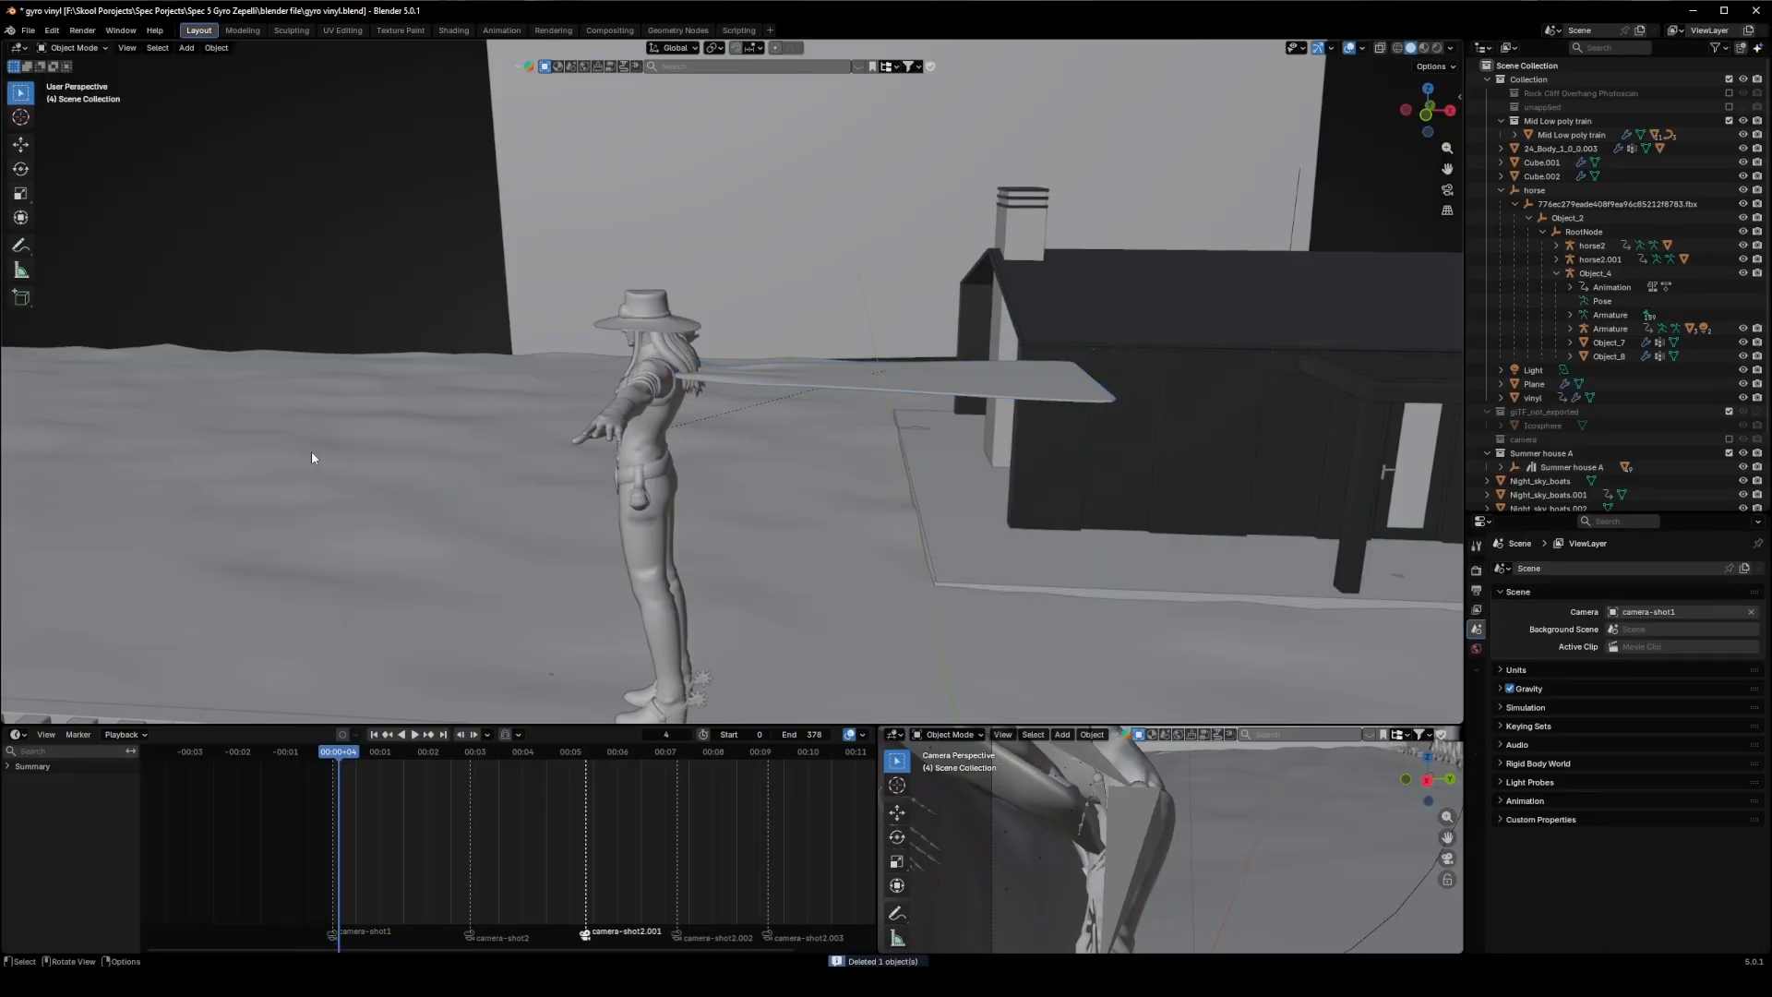
# Step: Play and scrub the animation to check the baked cape's motion, and look over its cloth settings
pyautogui.press('space')
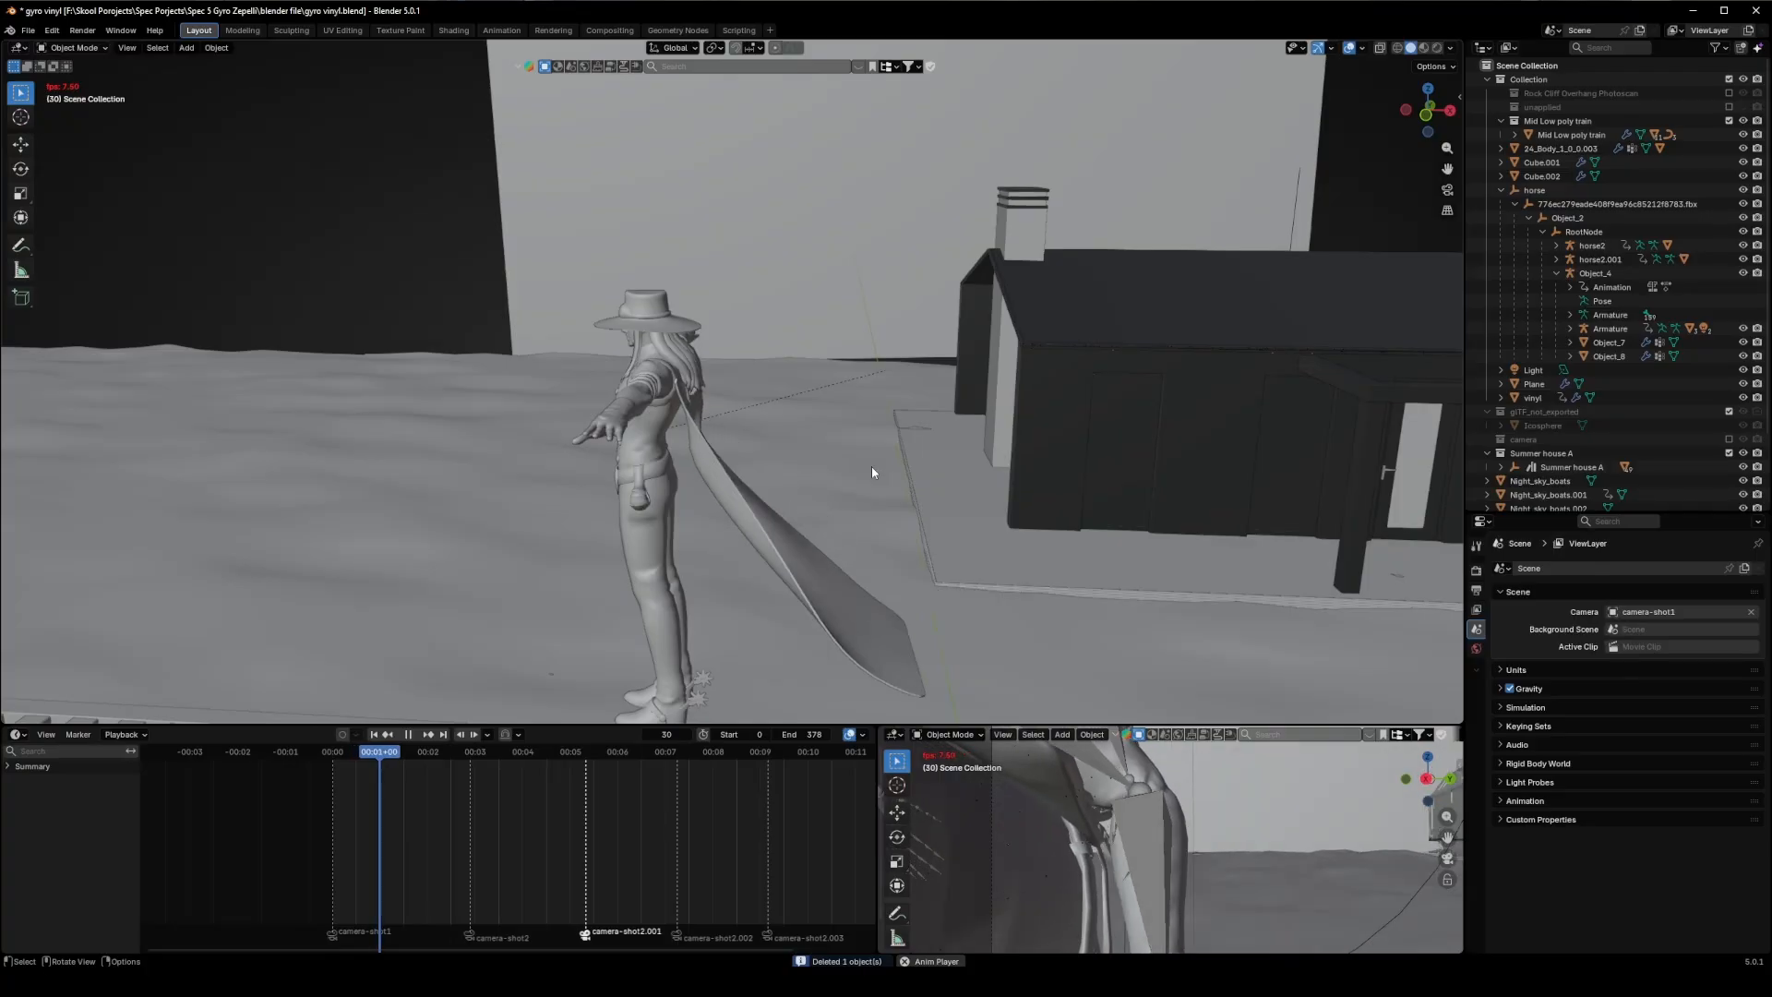
pyautogui.moveTo(864, 465); pyautogui.dragTo(897, 531, button='middle')
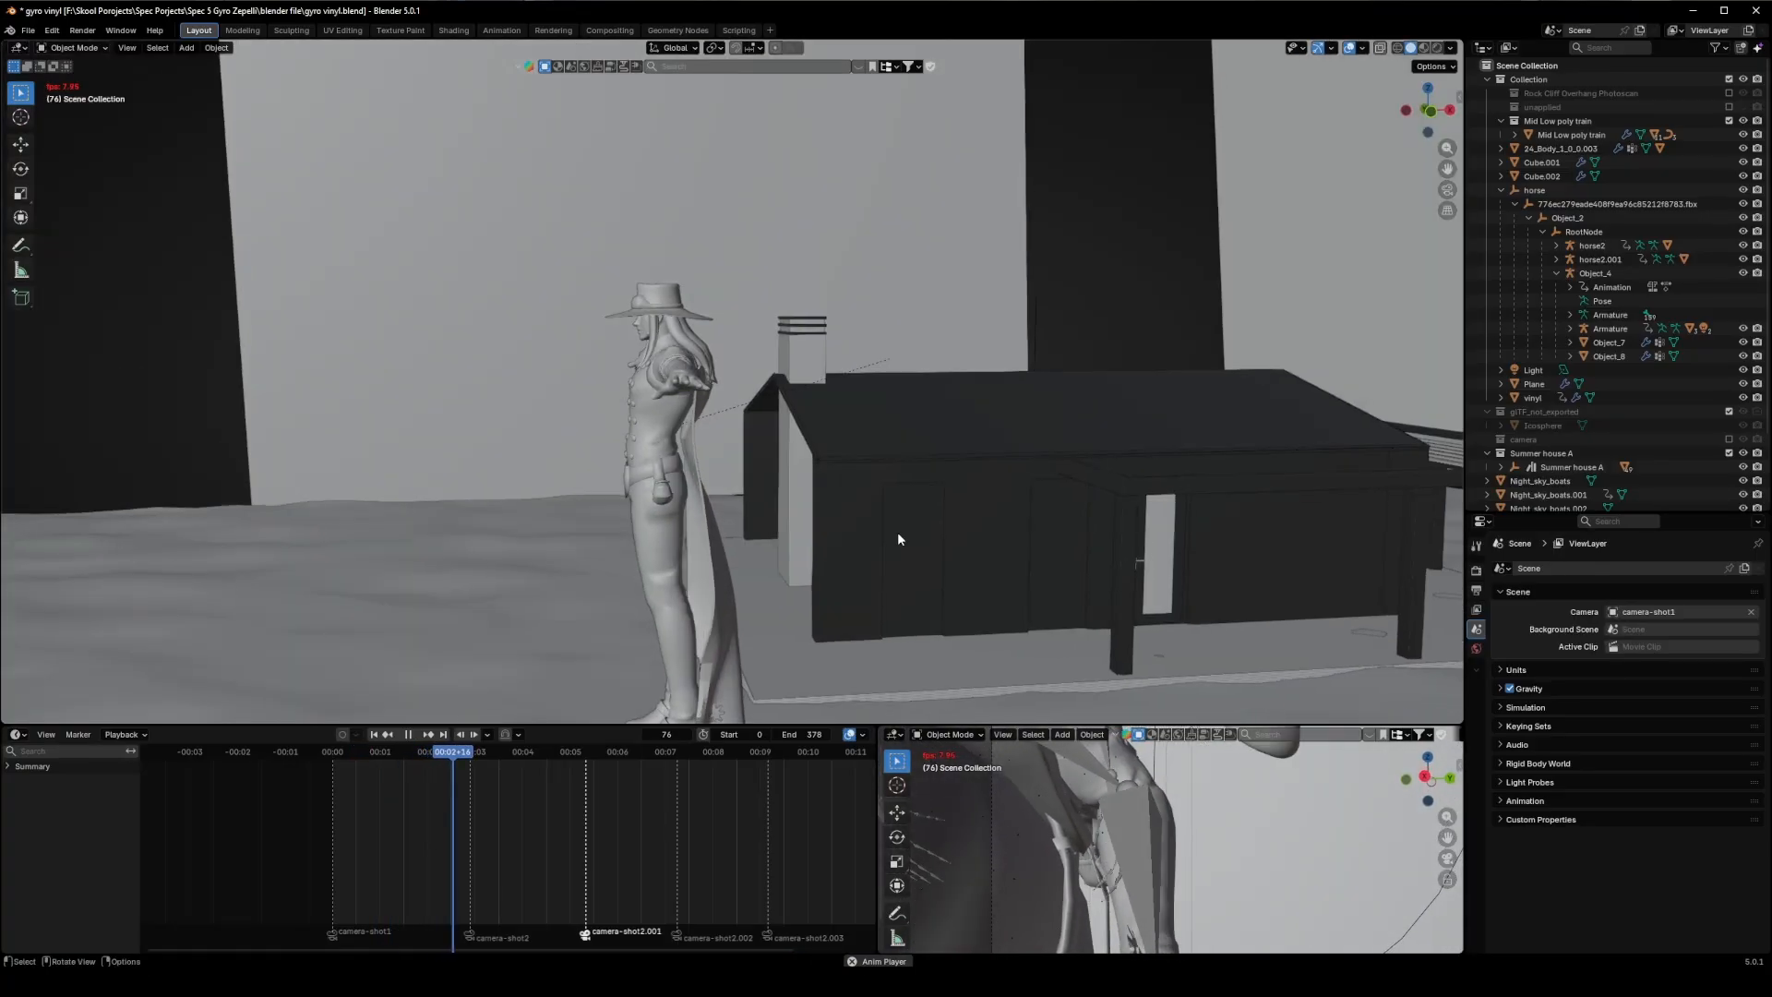
pyautogui.click(716, 506)
pyautogui.press('space')
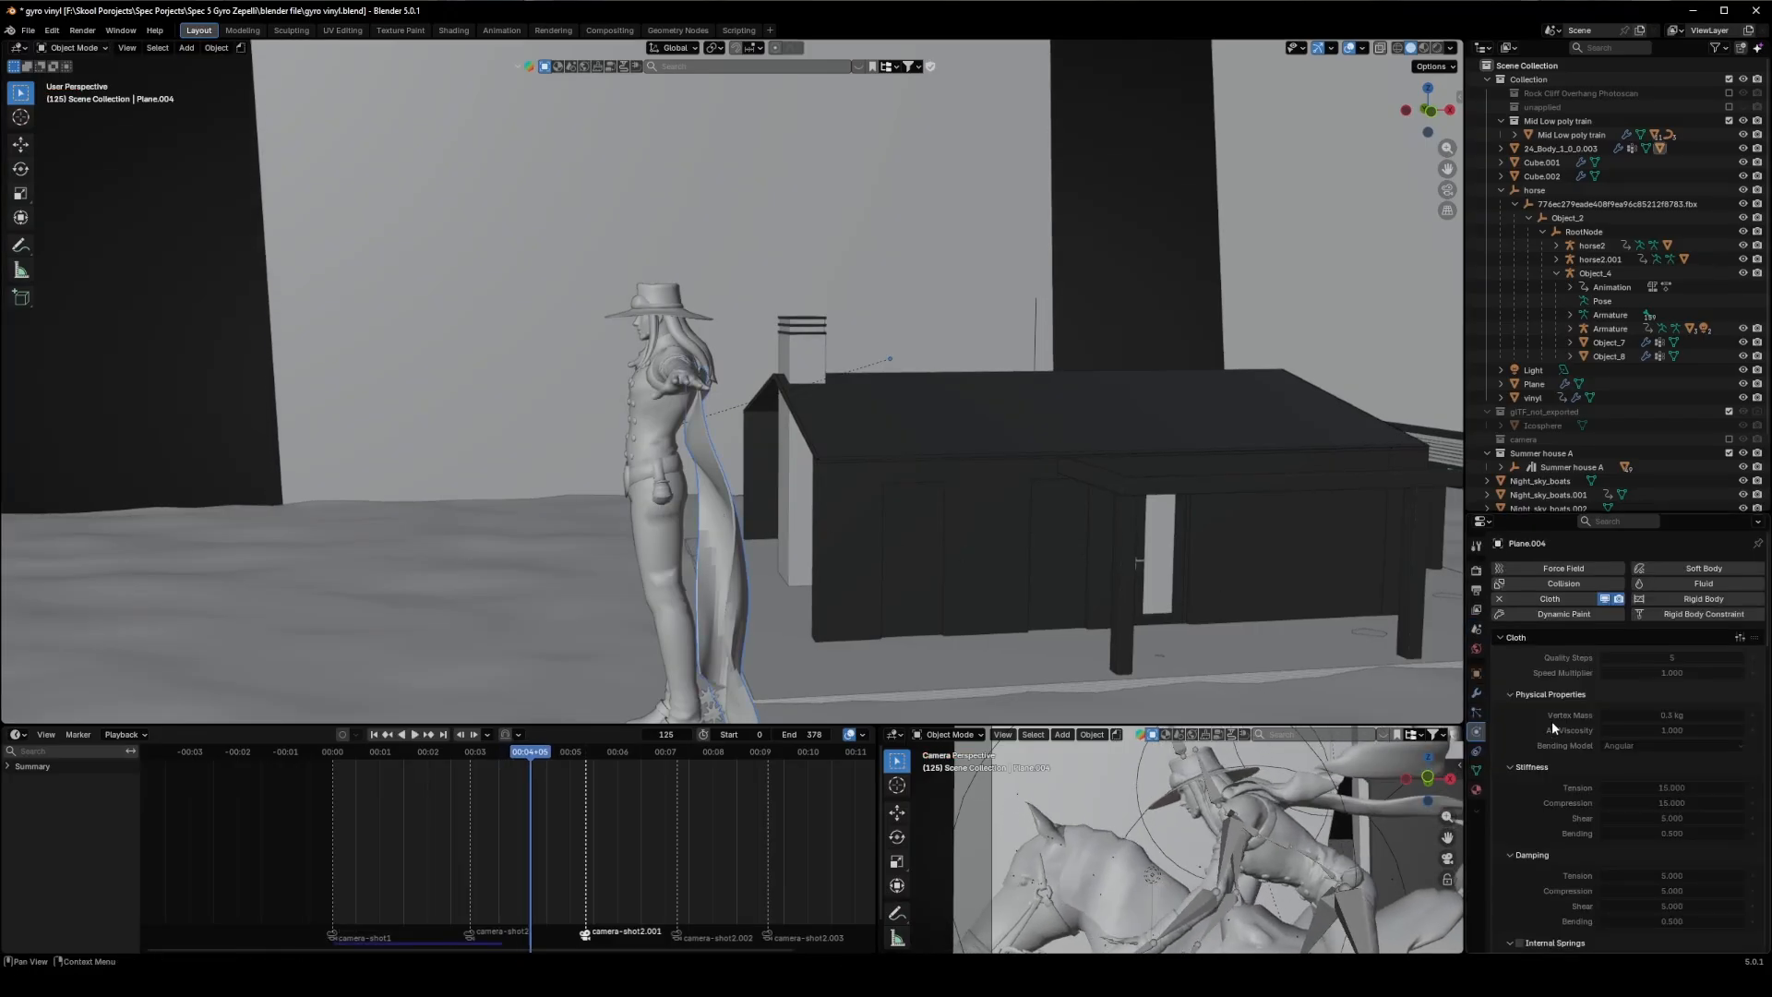
pyautogui.scroll(-12, 1553, 721)
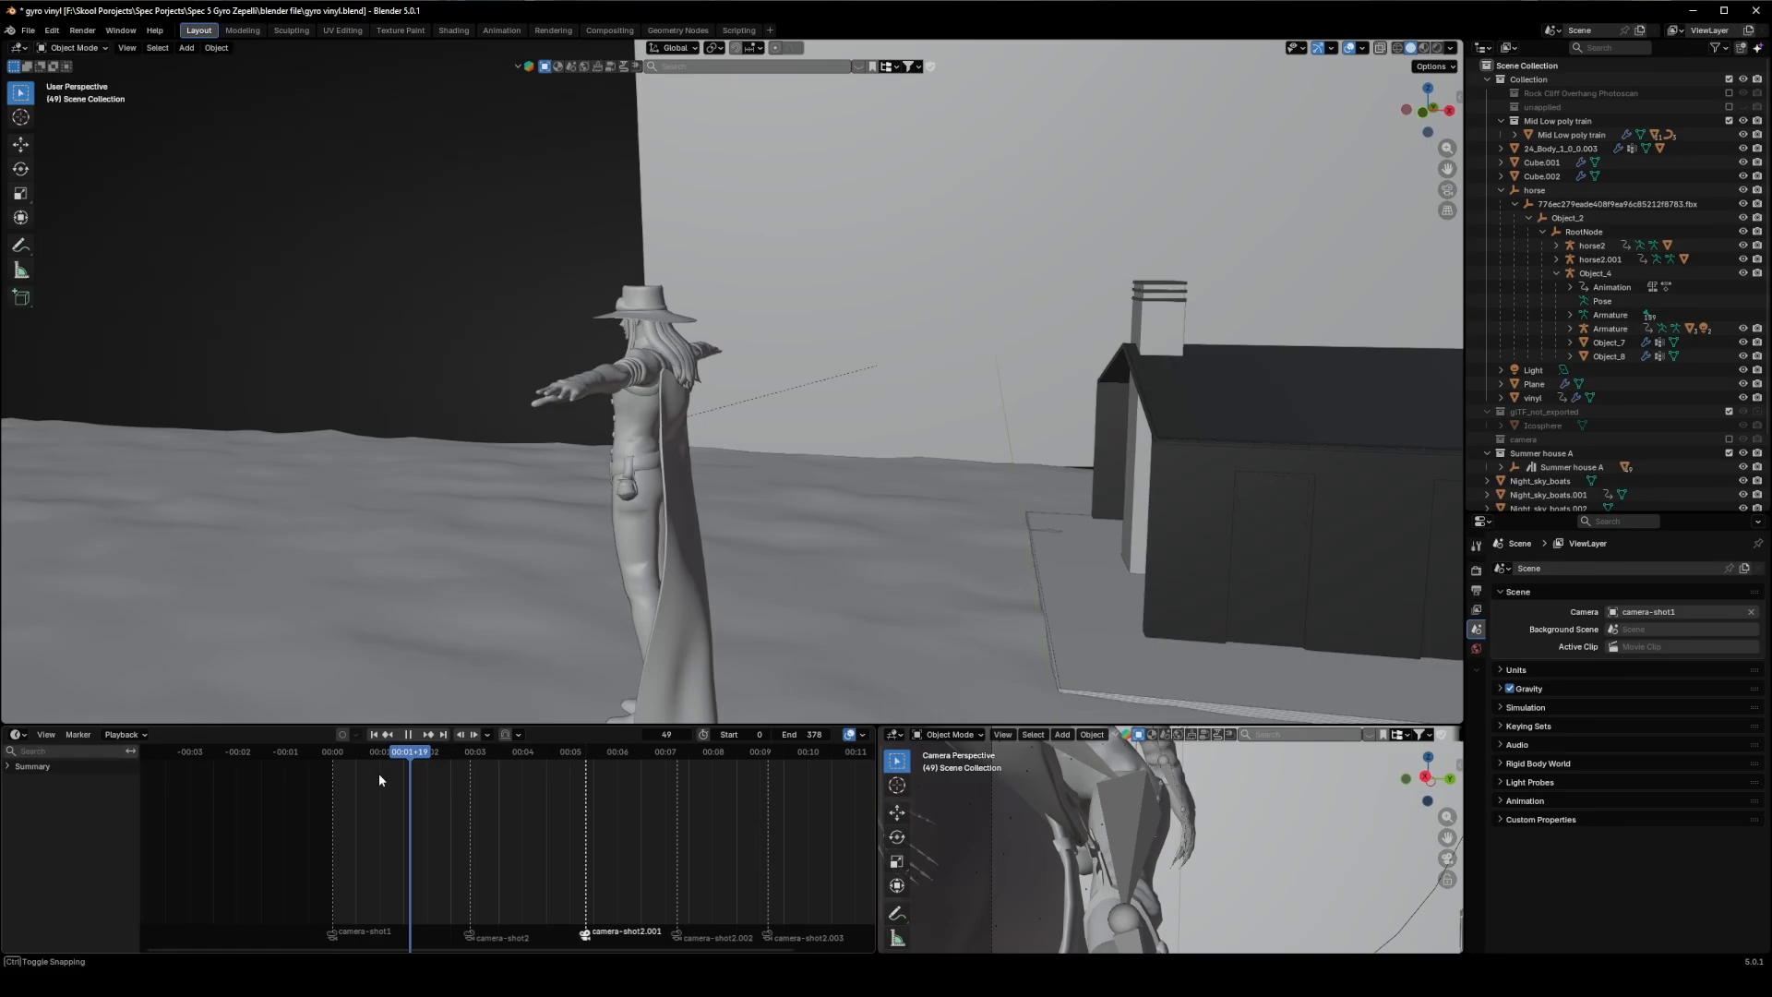
pyautogui.moveTo(378, 780); pyautogui.dragTo(351, 780)
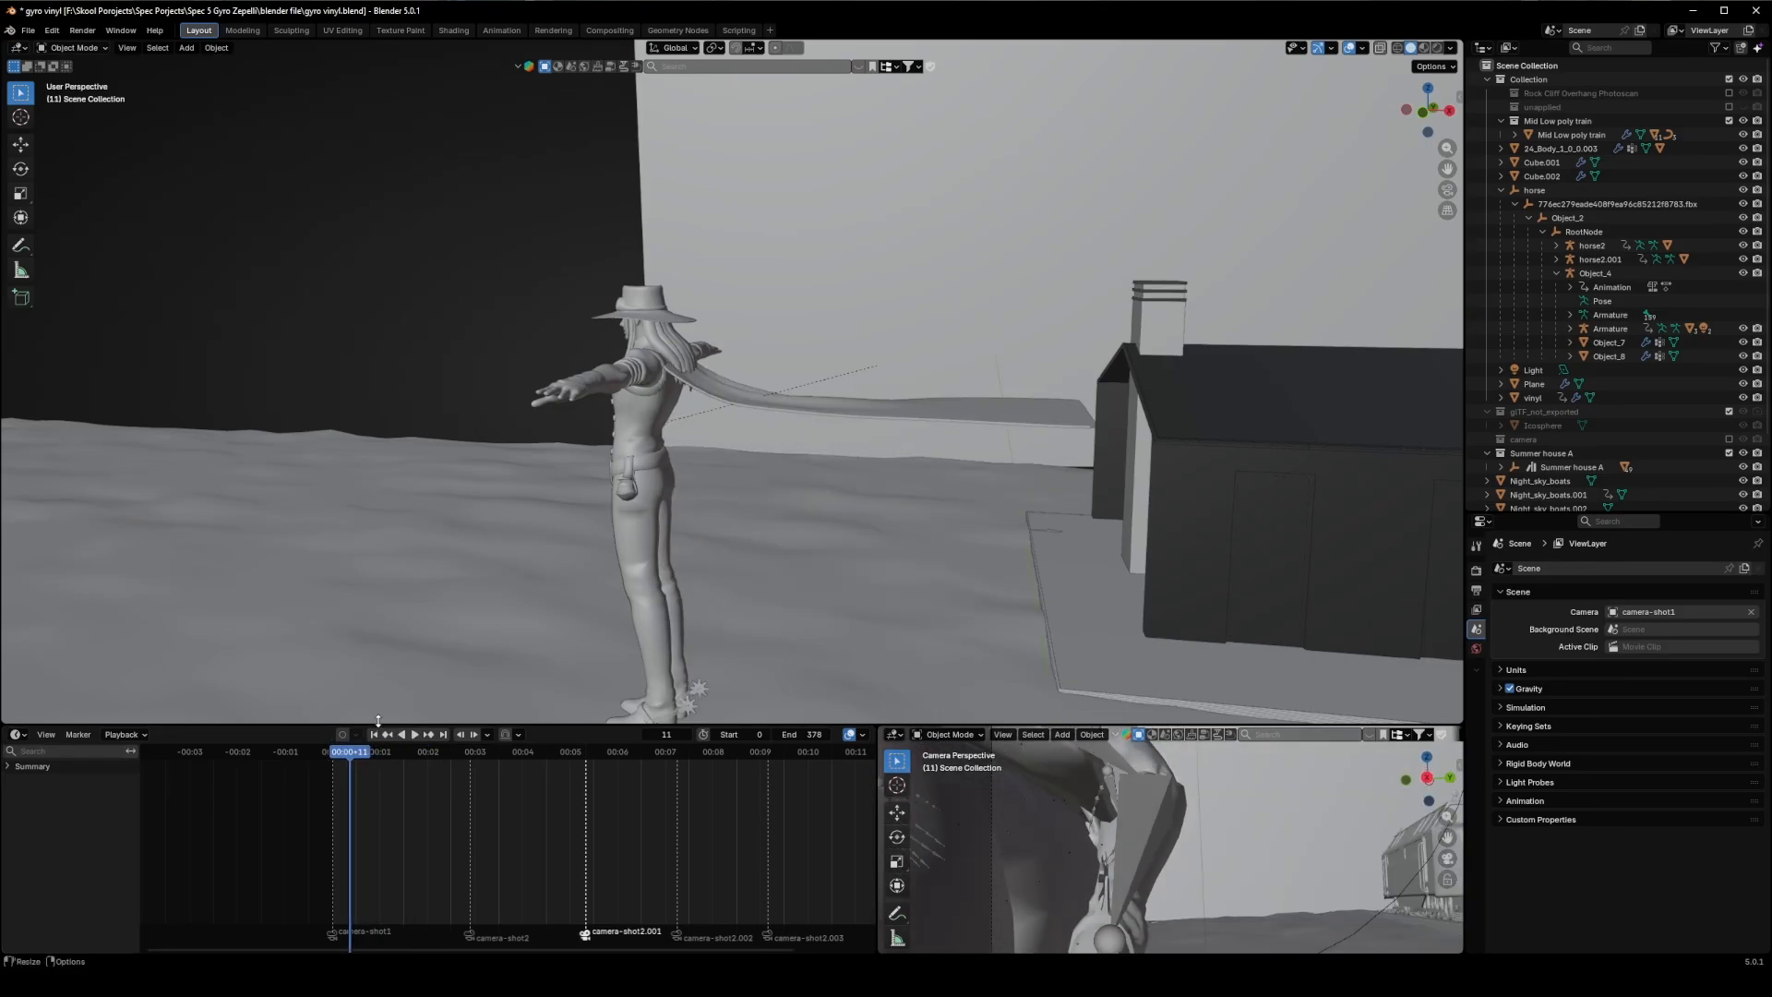
# Step: Undo the wind field's deletion and examine the finished capes on the horse rider
pyautogui.hotkey('ctrl', 'z')
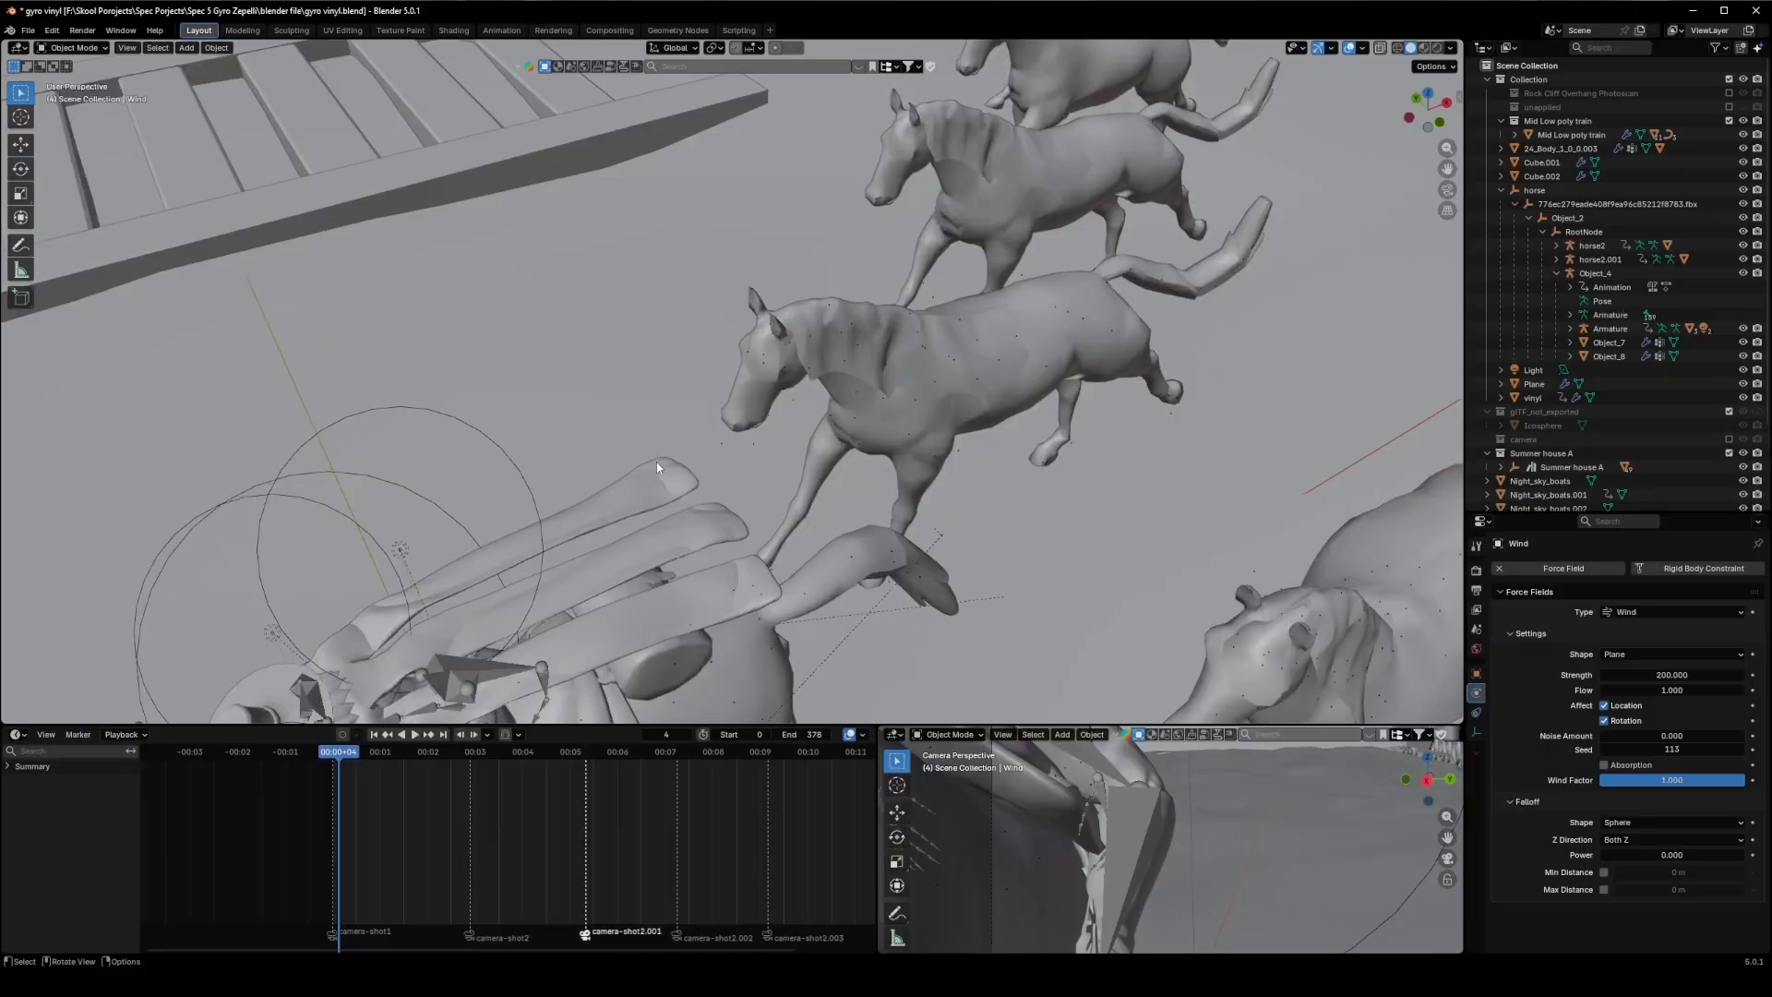
pyautogui.moveTo(656, 461); pyautogui.dragTo(412, 462, button='middle')
pyautogui.moveTo(729, 517); pyautogui.dragTo(531, 392, button='middle')
pyautogui.moveTo(928, 397)
pyautogui.mouseDown(button='middle')
pyautogui.moveTo(908, 410)
pyautogui.moveTo(932, 388)
pyautogui.mouseUp(button='middle')
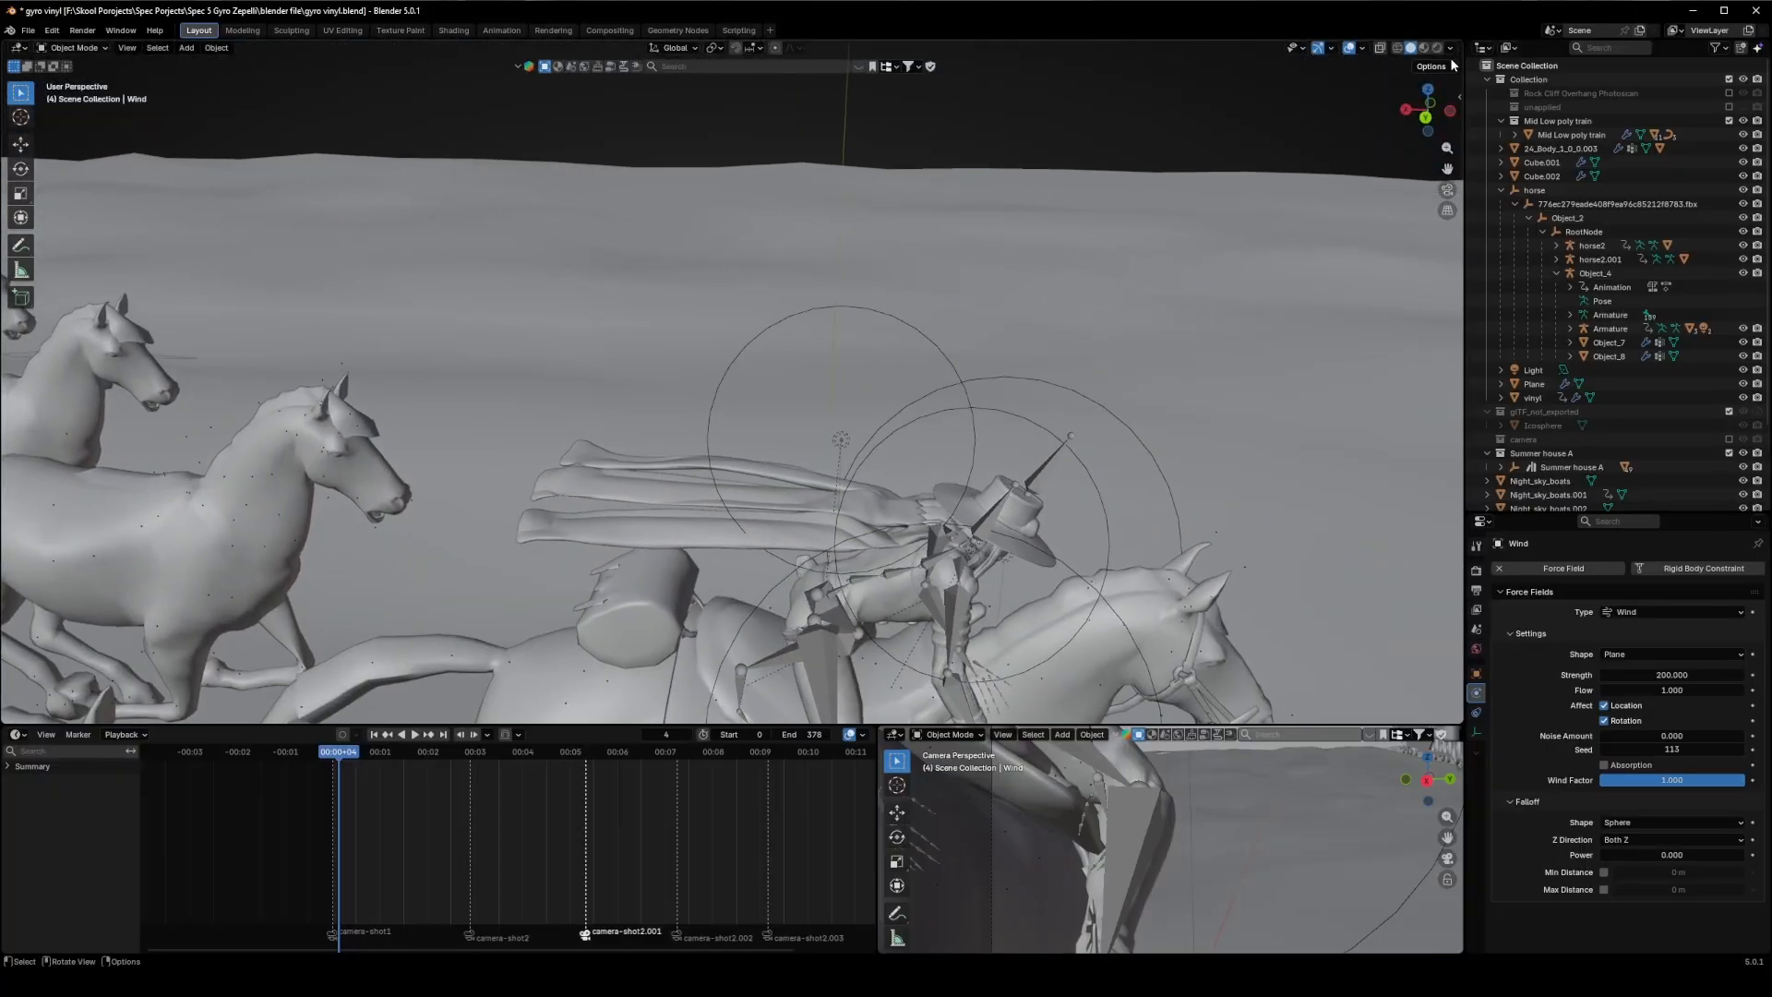
# Step: Show the scene in rendered shading and examine the rider's cape cloth settings, from stiffness and damping through pinning, collisions and field weights
pyautogui.hotkey('shift', 'z')
pyautogui.moveTo(967, 485); pyautogui.dragTo(922, 477, button='middle')
pyautogui.moveTo(775, 517)
pyautogui.keyDown('shift'); pyautogui.mouseDown(button='middle')
pyautogui.moveTo(637, 374)
pyautogui.moveTo(482, 336)
pyautogui.mouseUp(button='middle'); pyautogui.keyUp('shift')
pyautogui.click(462, 320)
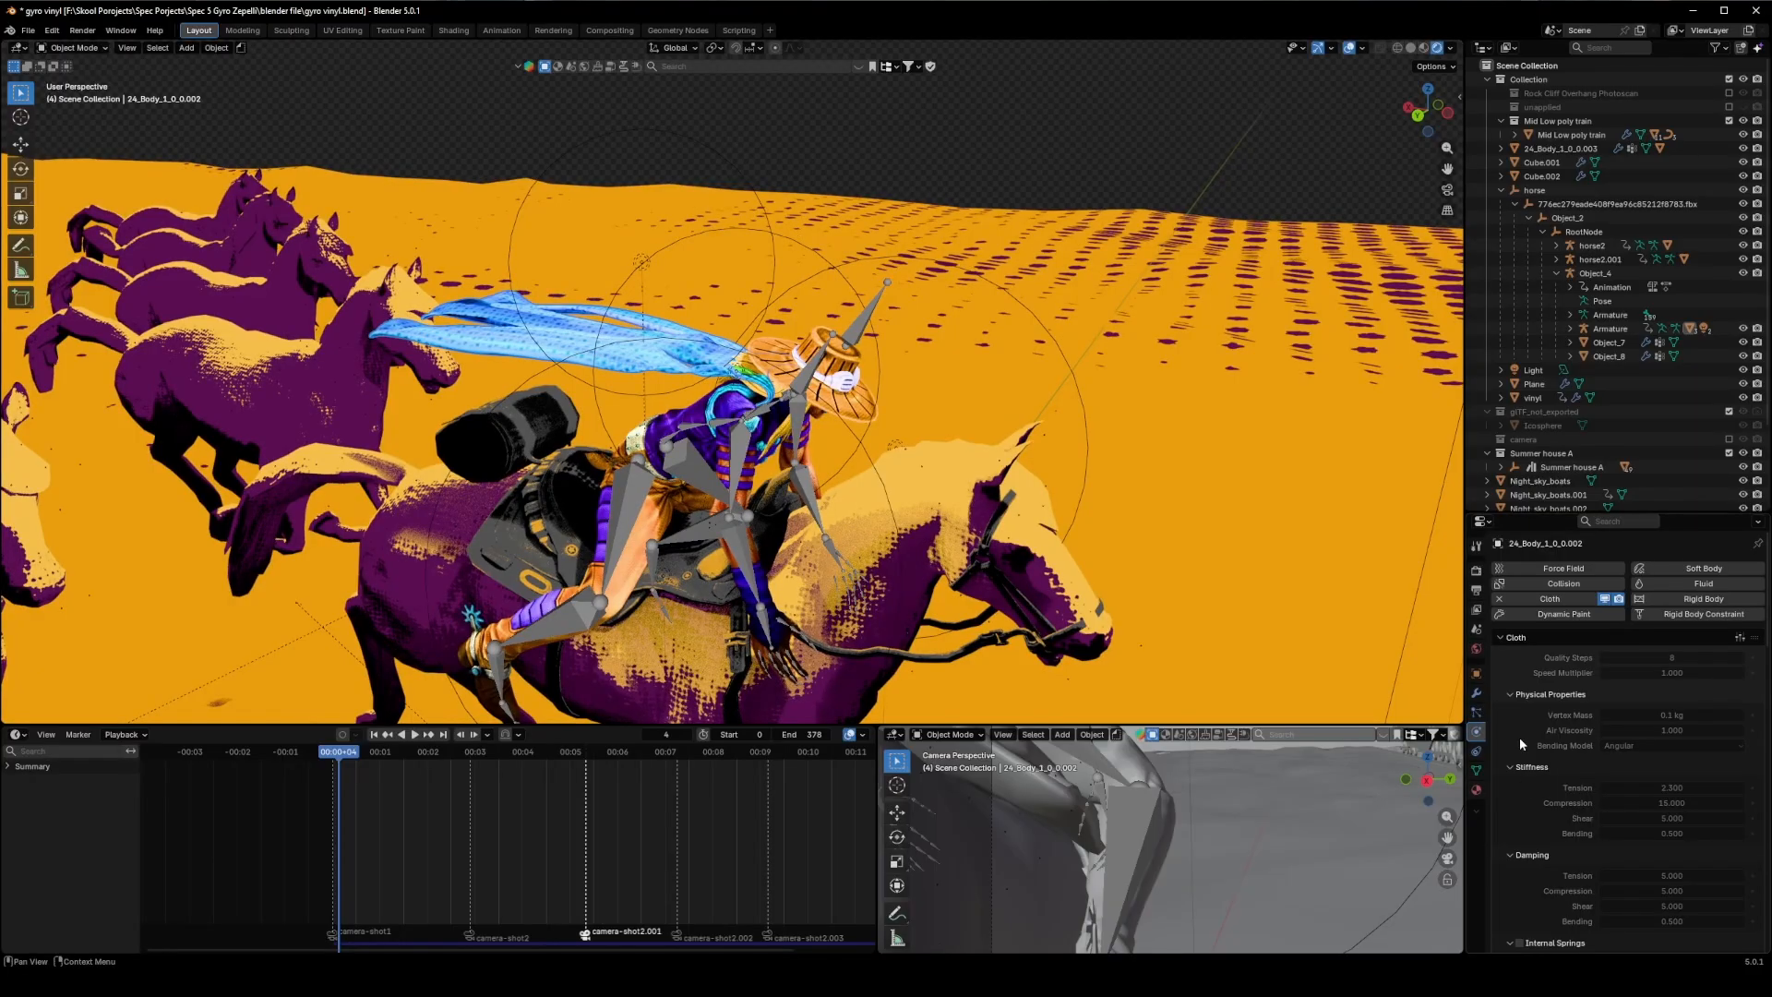
pyautogui.scroll(-5, 1564, 771)
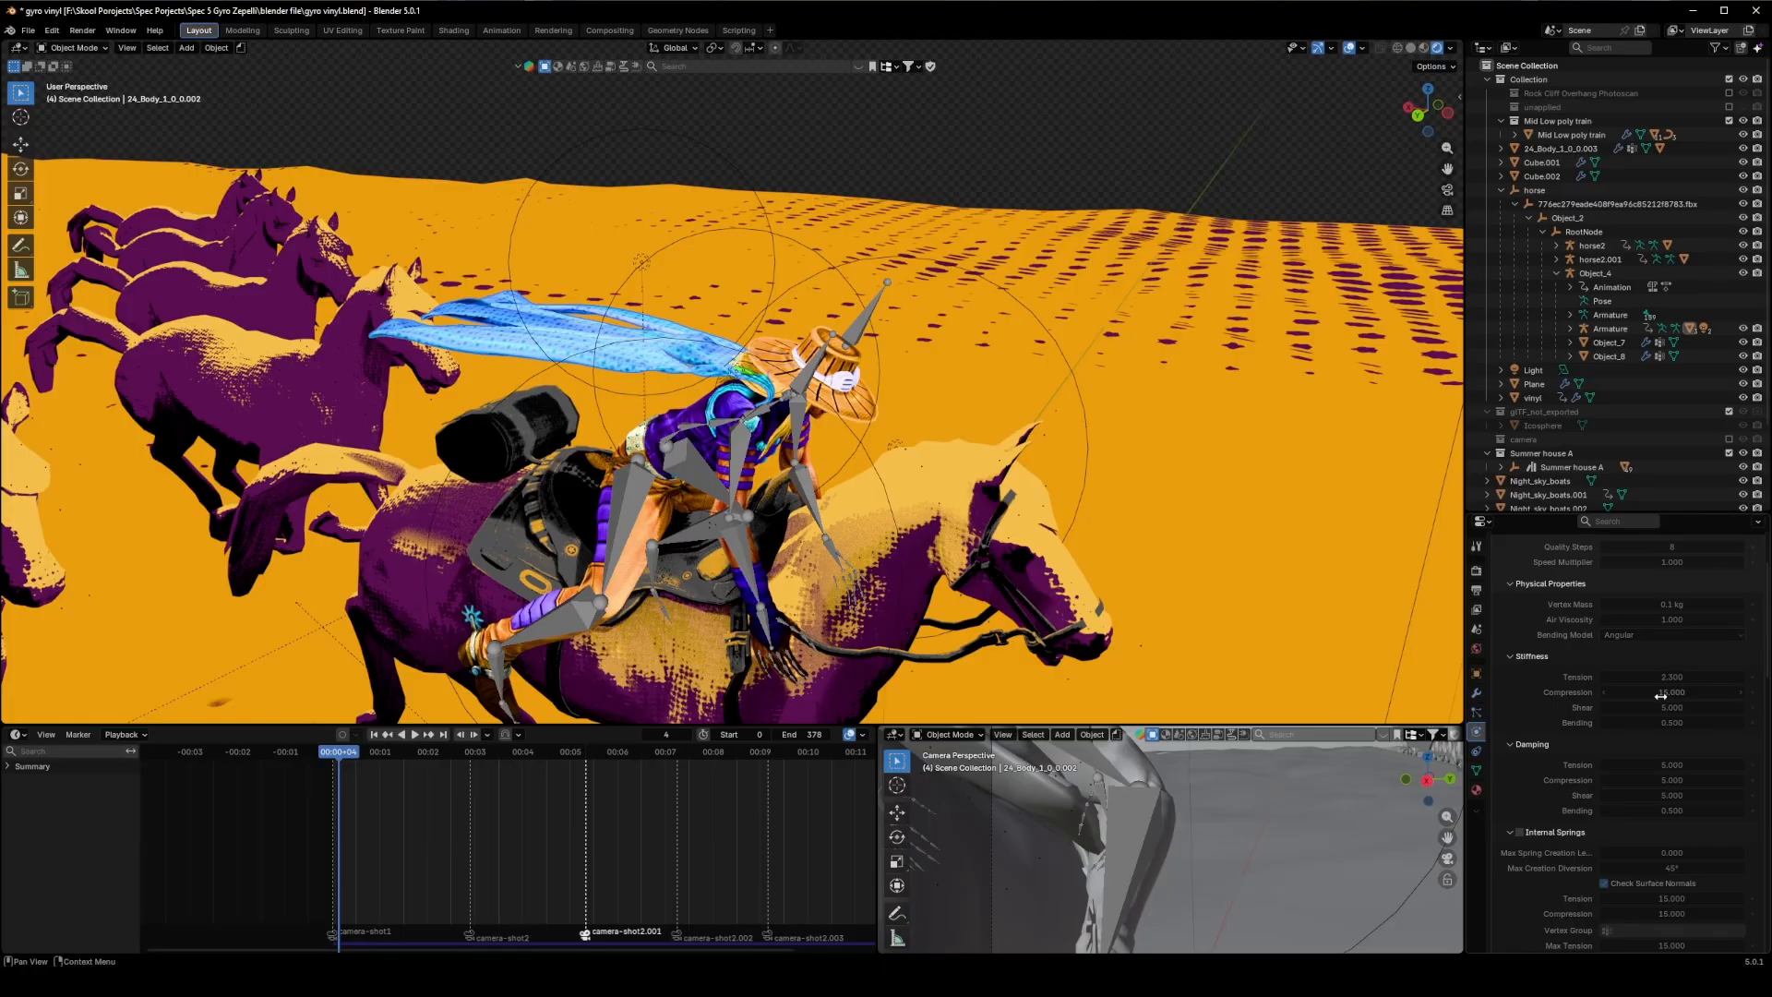
pyautogui.scroll(-10, 1650, 755)
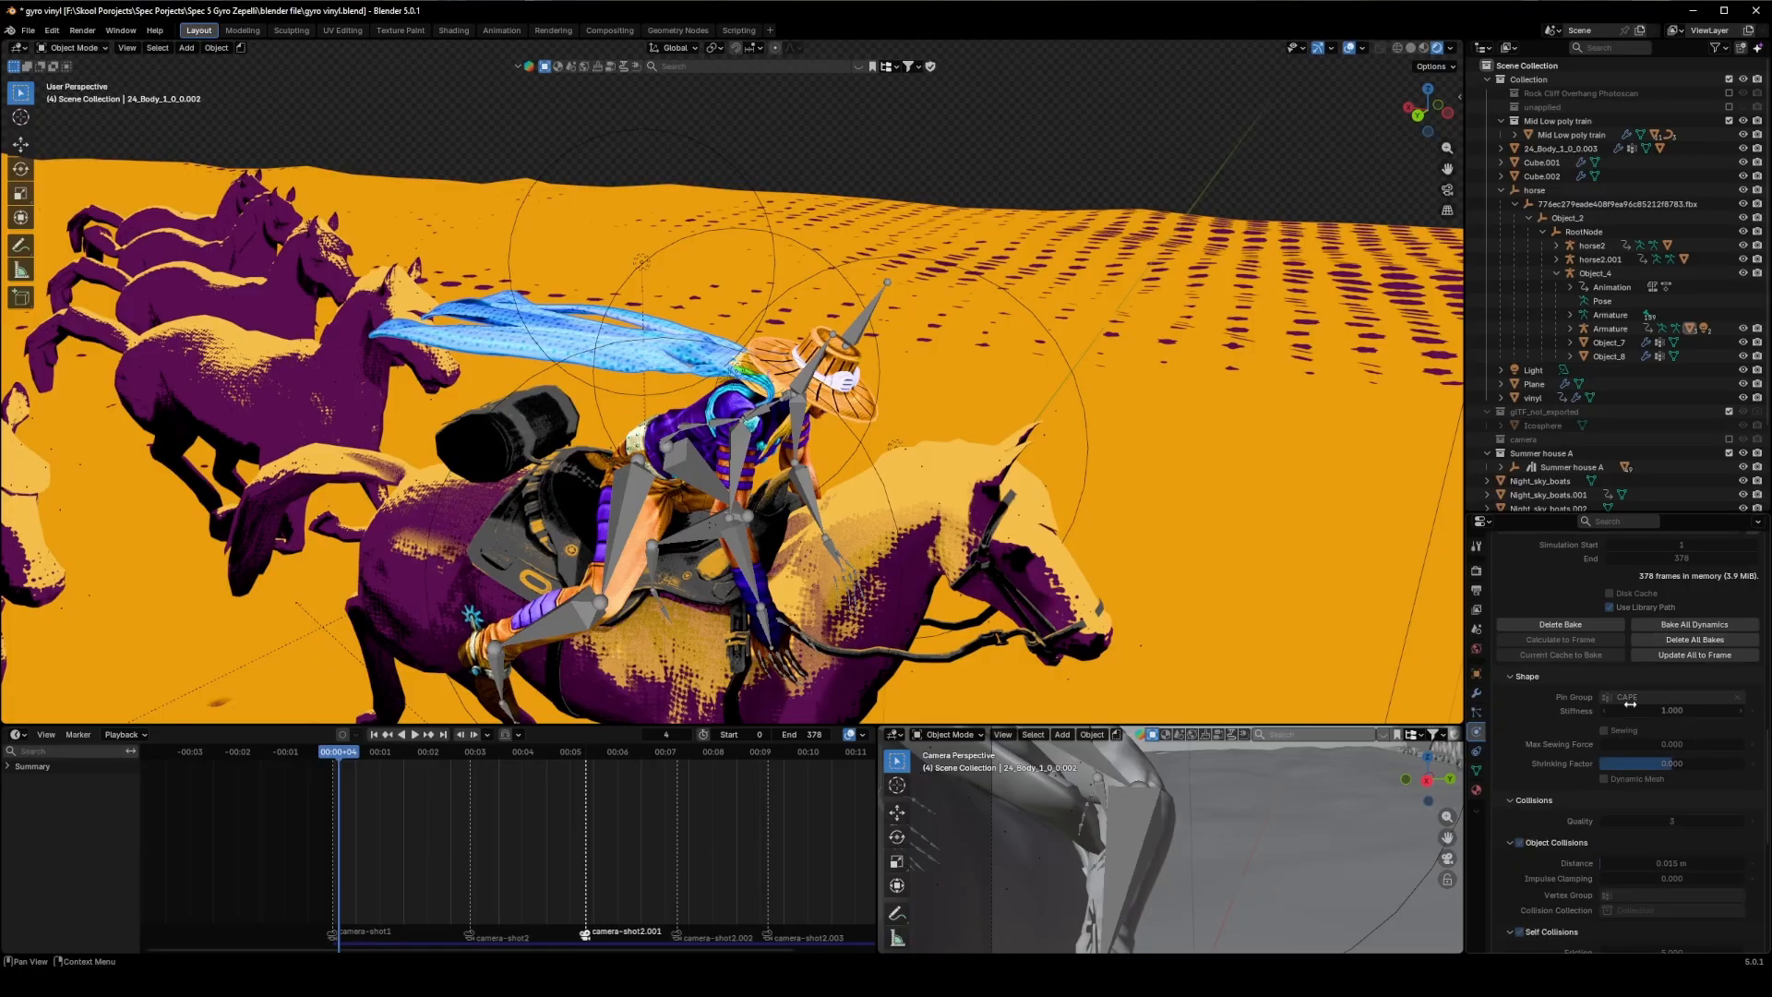
pyautogui.scroll(-5, 1639, 698)
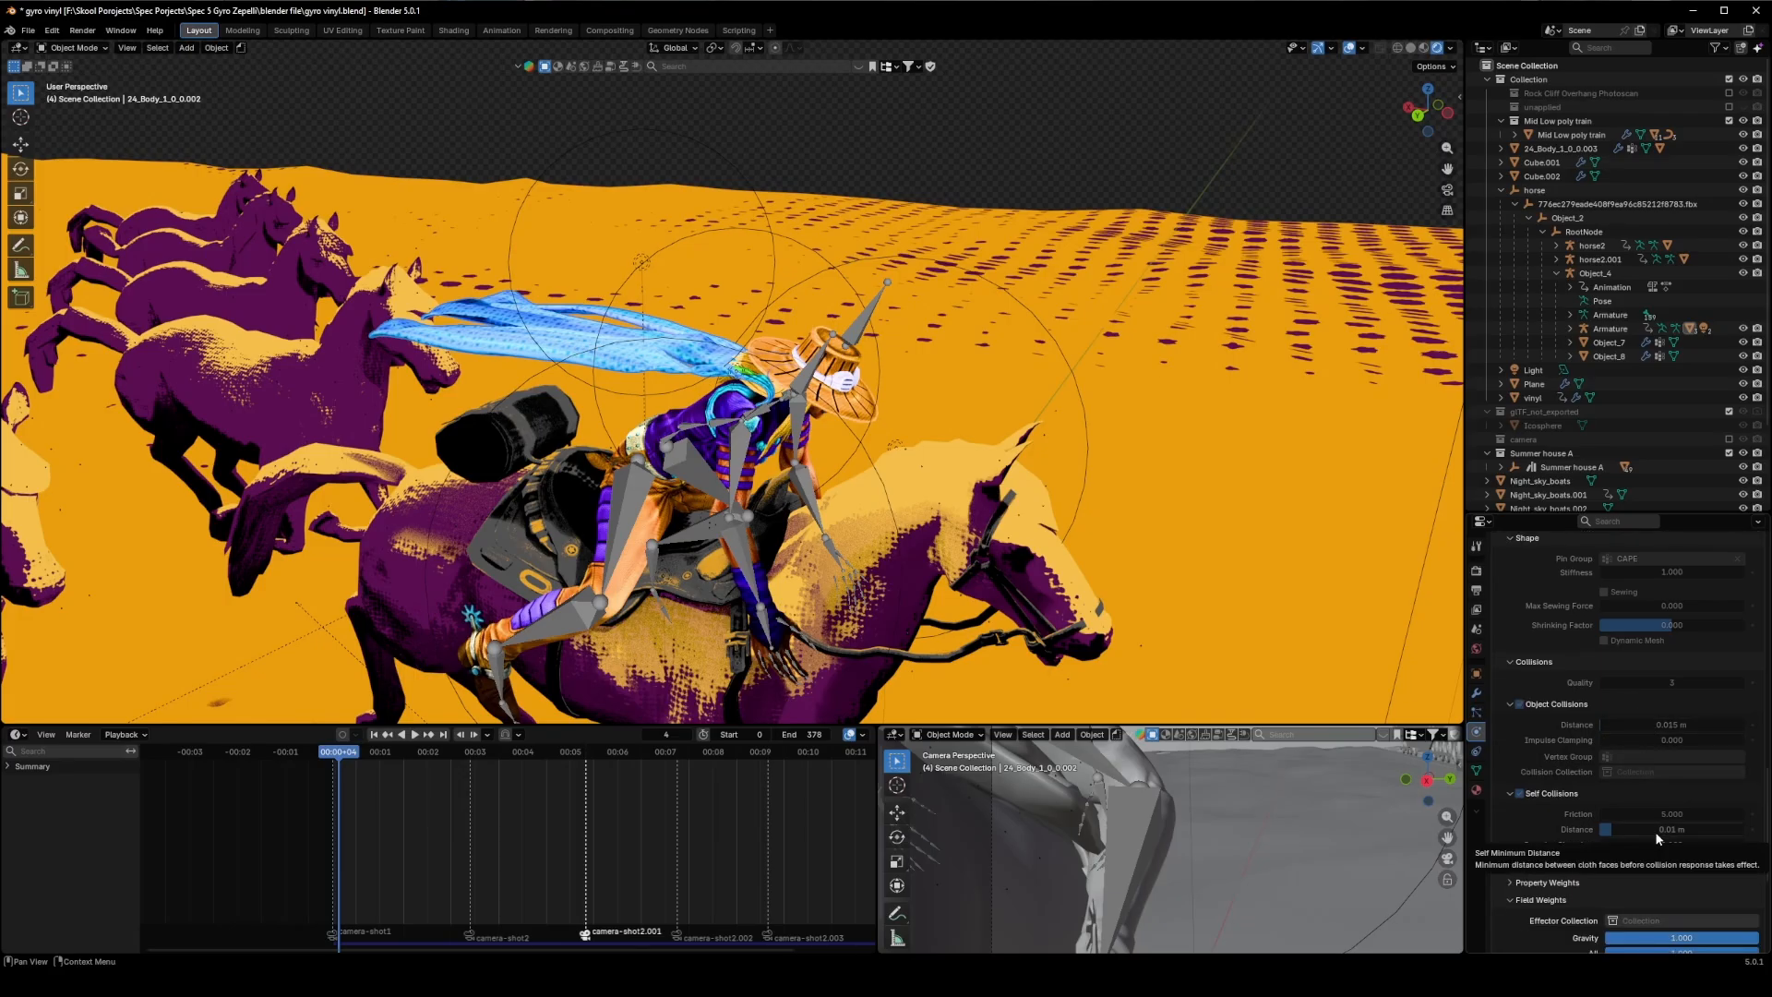
pyautogui.scroll(-6, 1641, 795)
# Step: Play the animation in rendered shading to check the baked cape's motion behind the rider from several angles
pyautogui.moveTo(789, 566); pyautogui.dragTo(800, 531, button='middle')
pyautogui.scroll(-2, 758, 511)
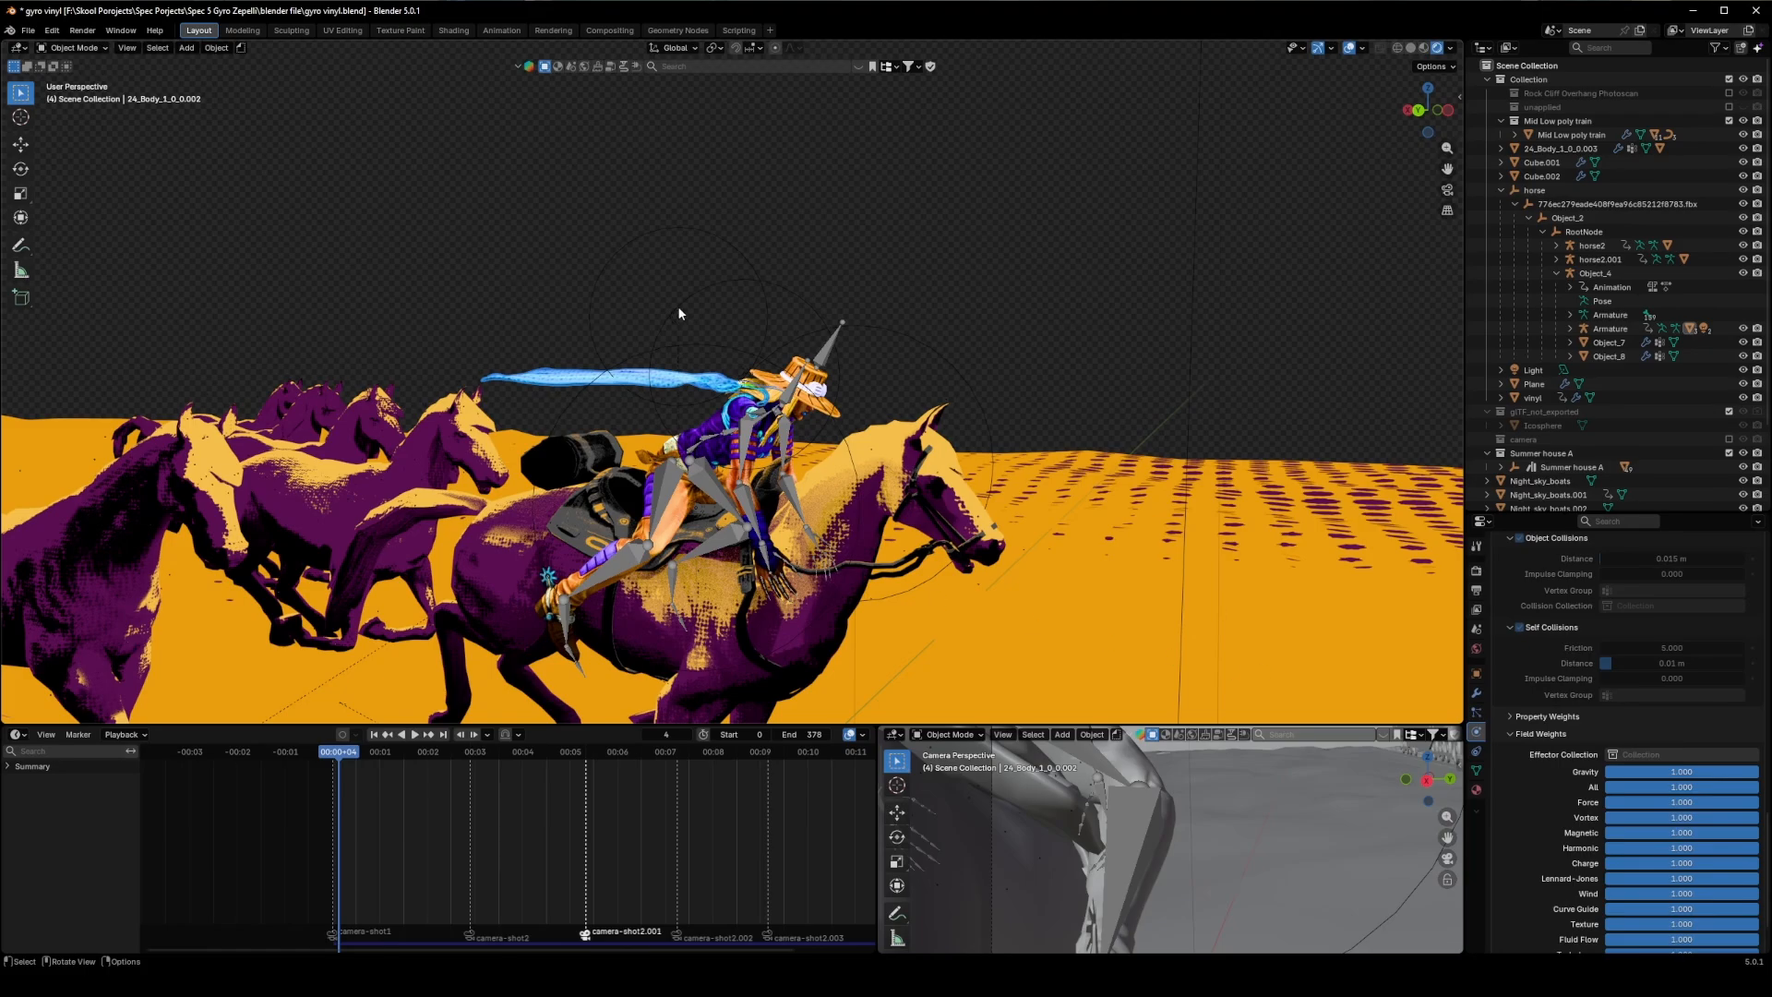
pyautogui.press('space')
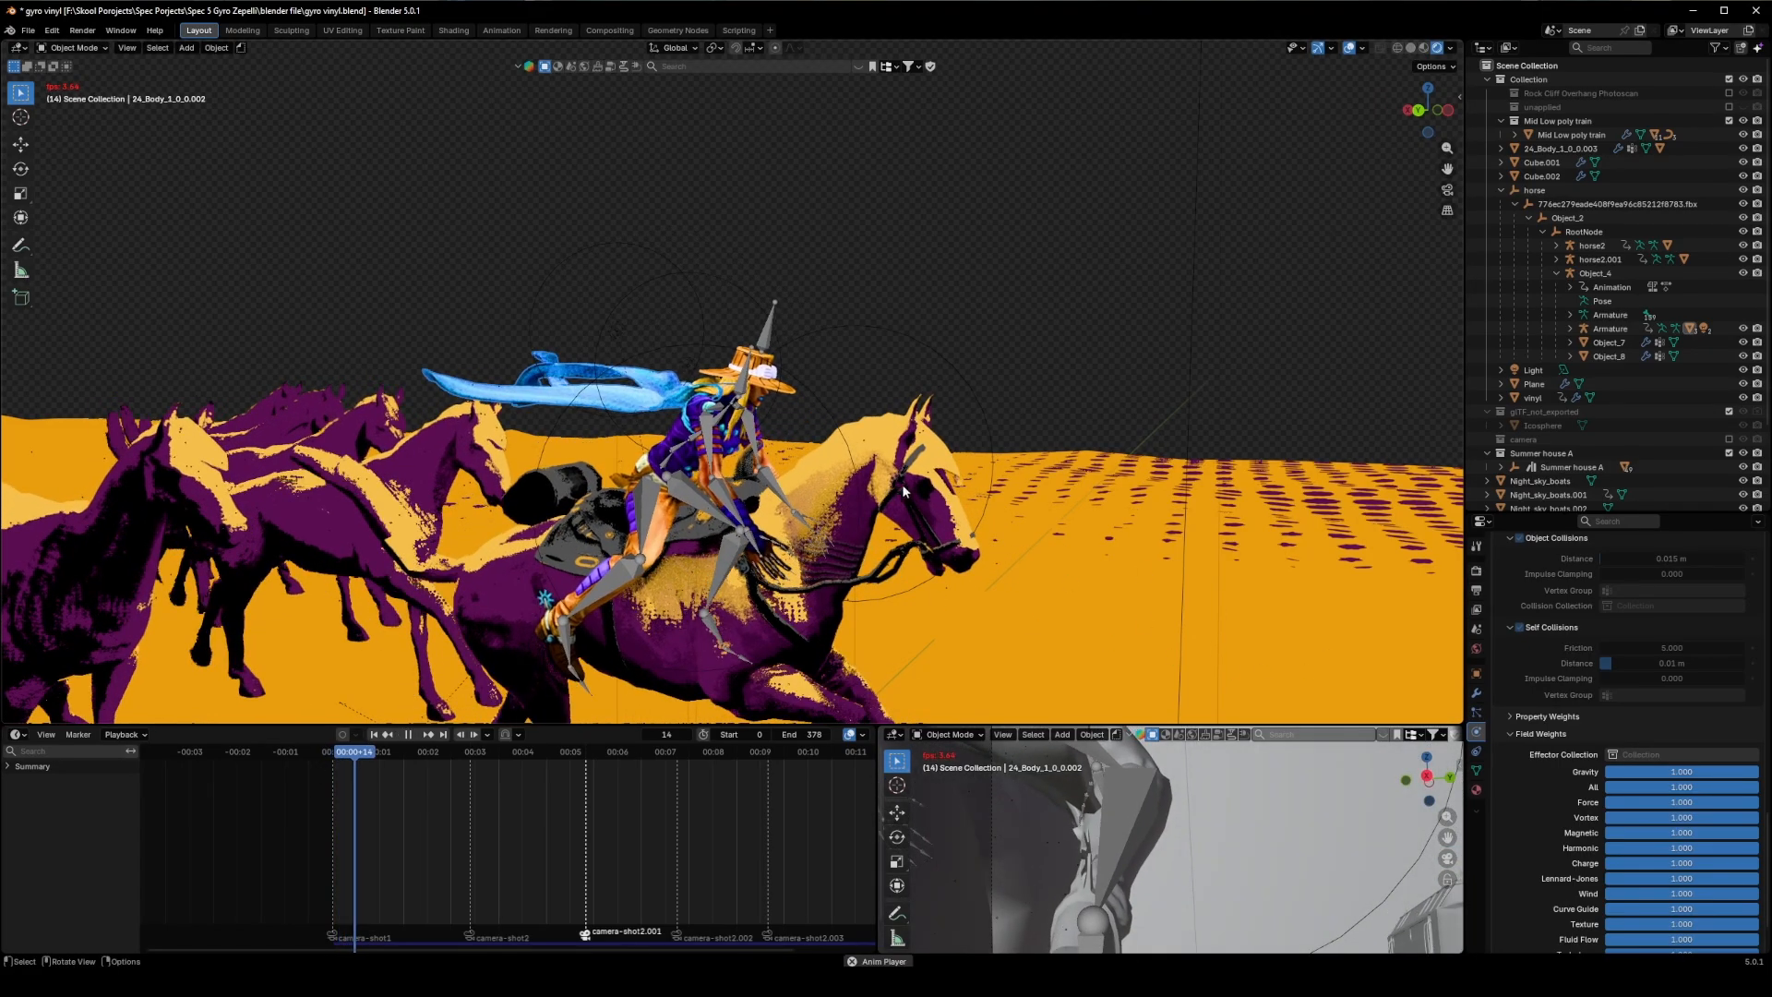
pyautogui.moveTo(951, 507); pyautogui.dragTo(753, 402, button='middle')
pyautogui.press('space')
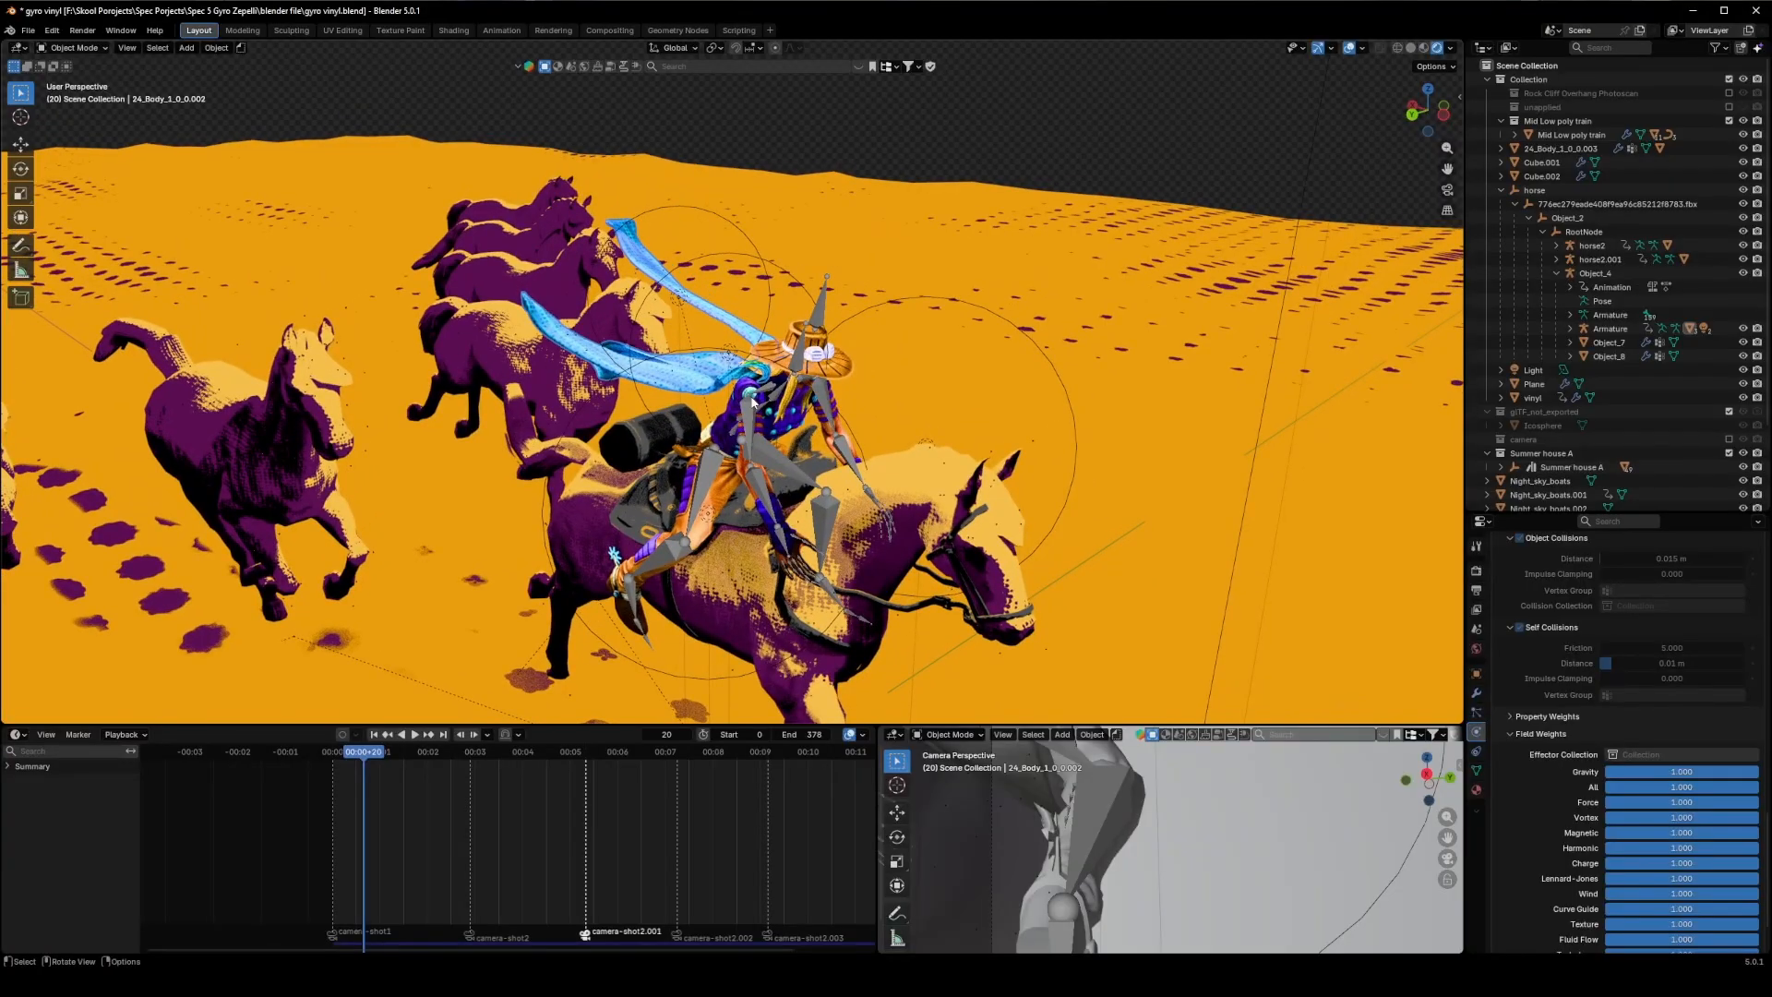